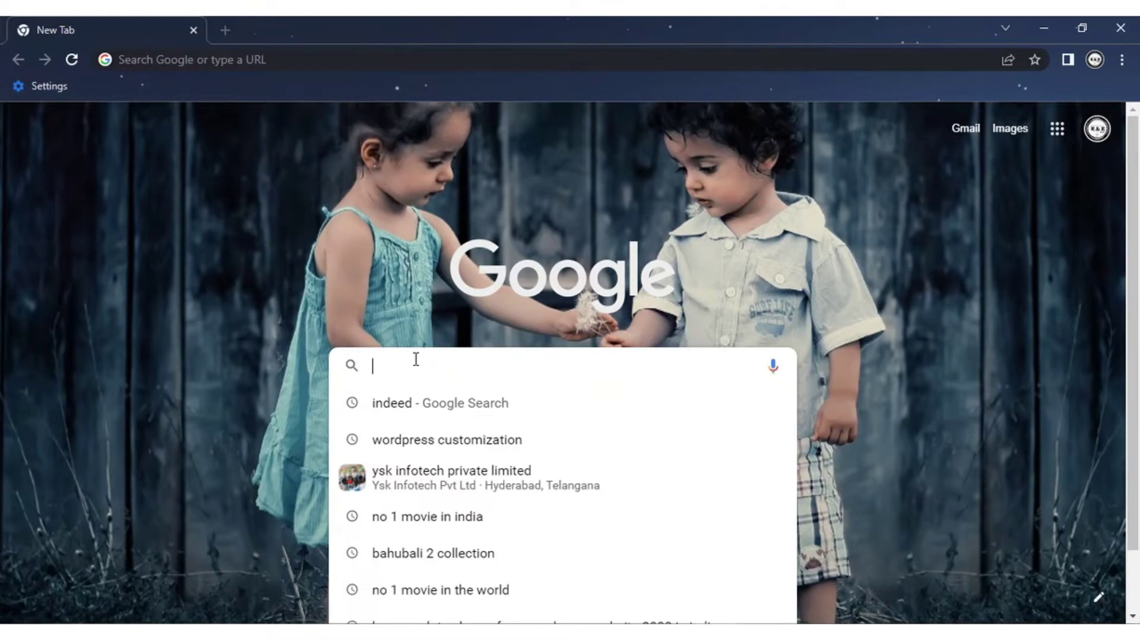
# Step: Search Google for 'xampp download' and open the Apache Friends page's Windows versions list
pyautogui.write('x')
pyautogui.press('Return')
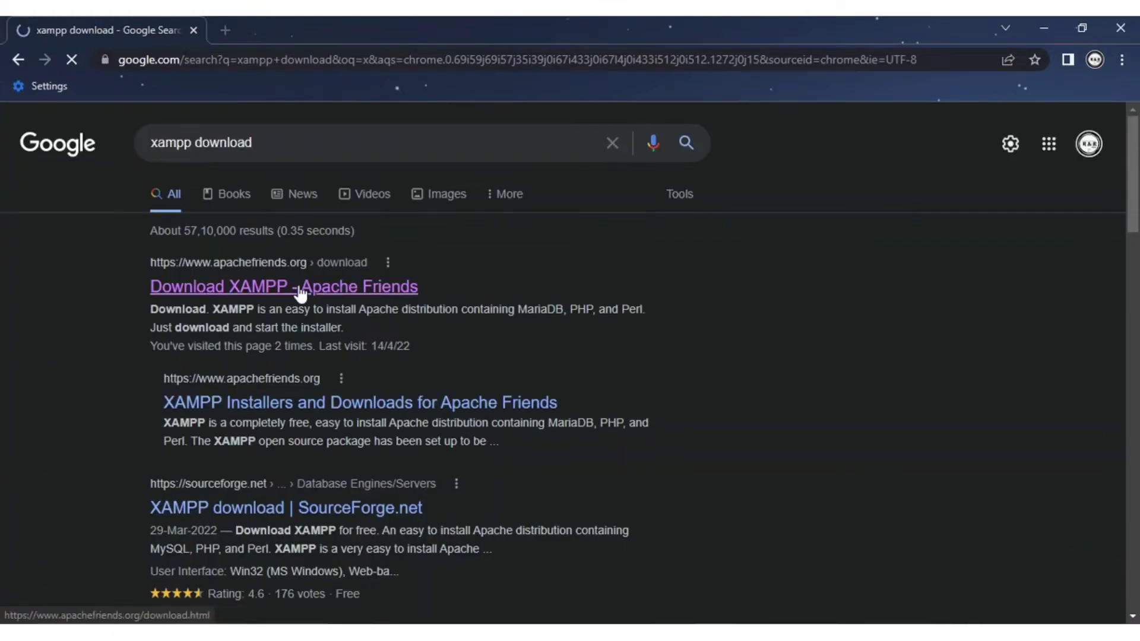
pyautogui.click(246, 303)
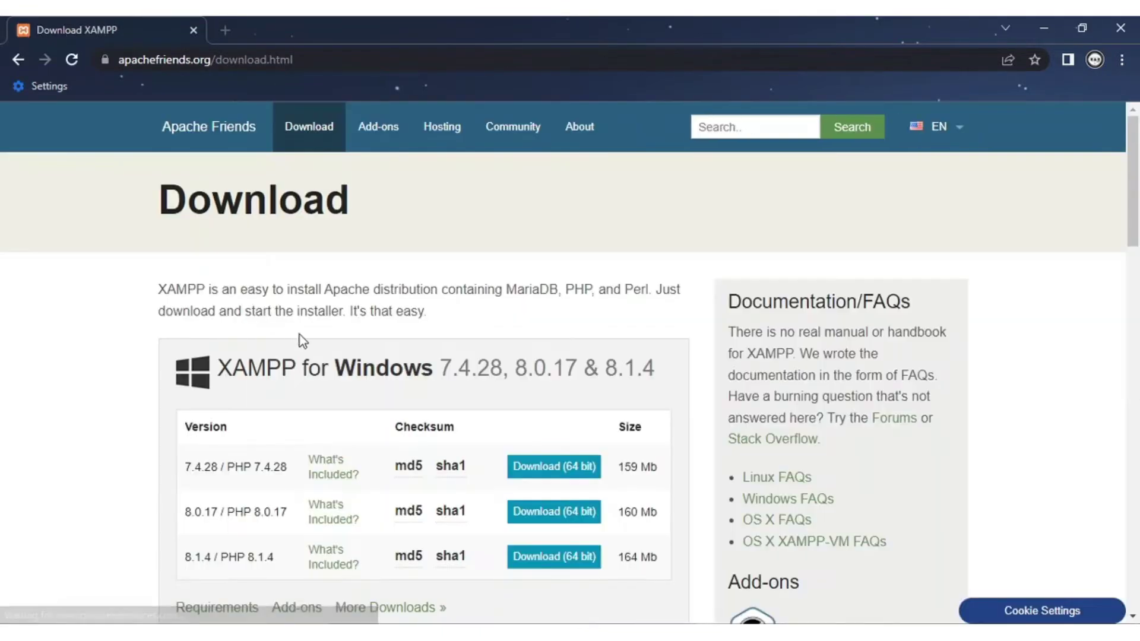
pyautogui.scroll(-3, 300, 335)
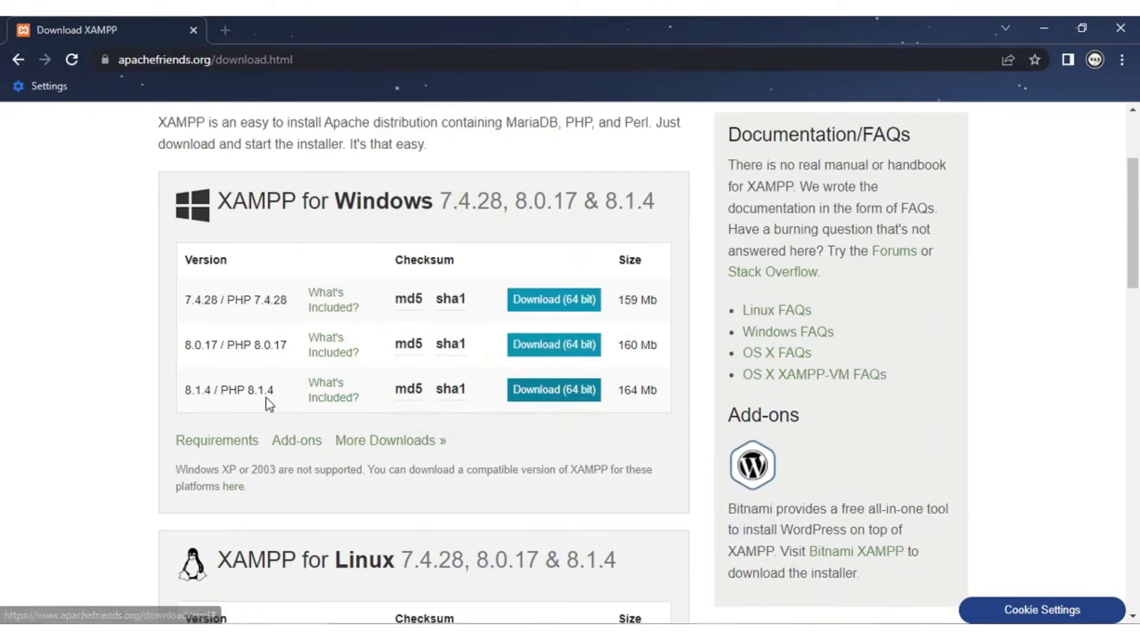
# Step: Start and save a 64-bit XAMPP 8.1.4 download, then cancel this duplicate
pyautogui.click(559, 394)
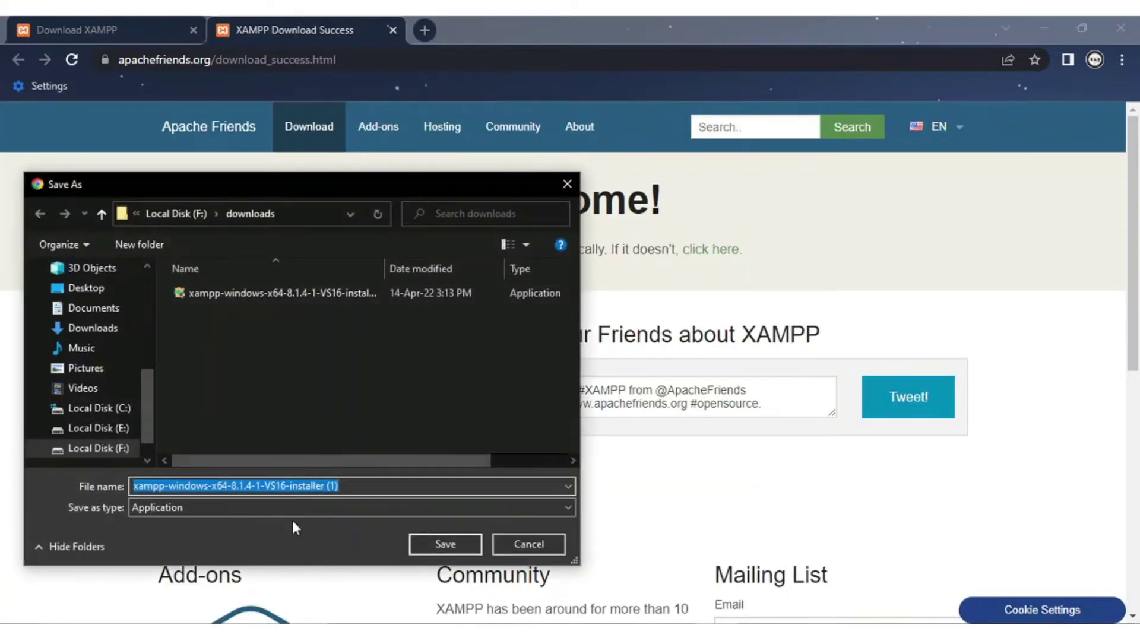
pyautogui.click(454, 548)
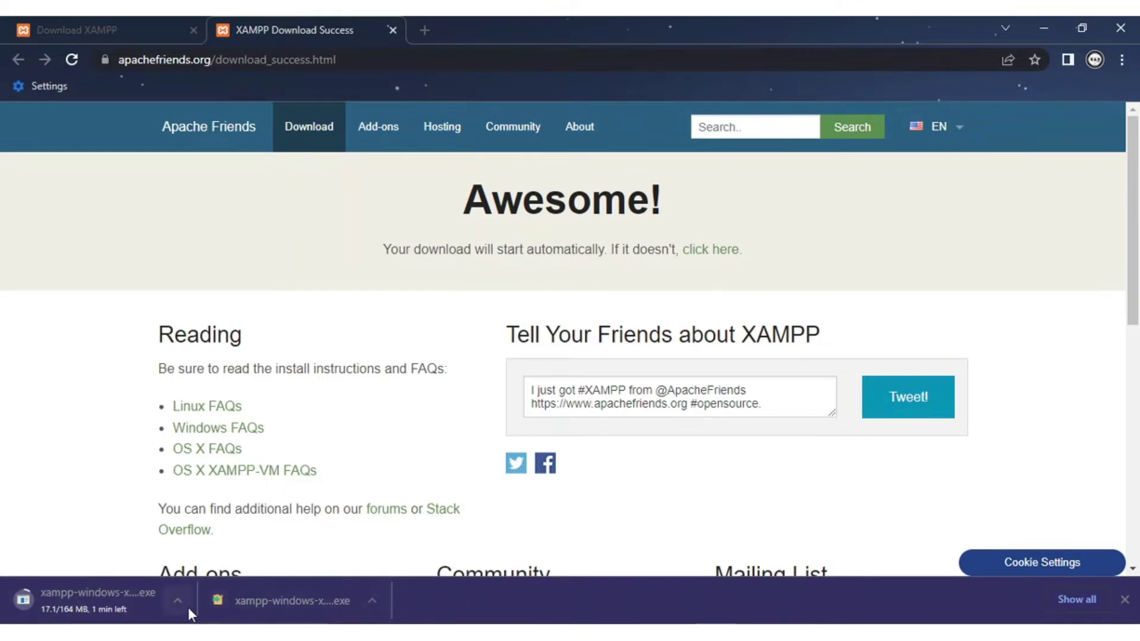
pyautogui.click(188, 608)
pyautogui.click(211, 572)
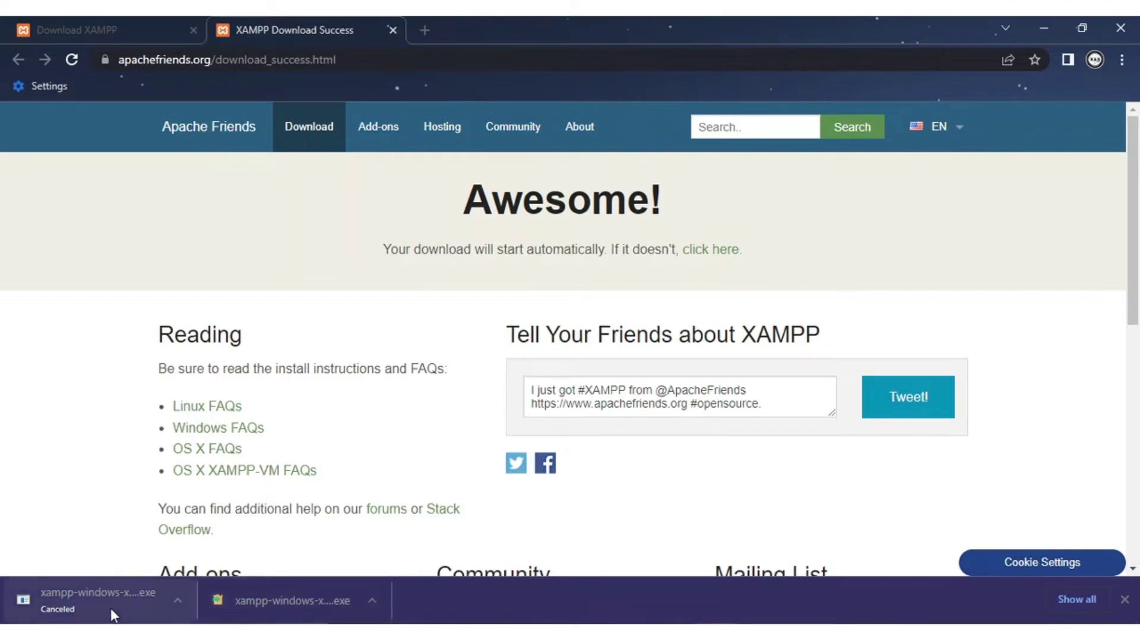
pyautogui.click(182, 604)
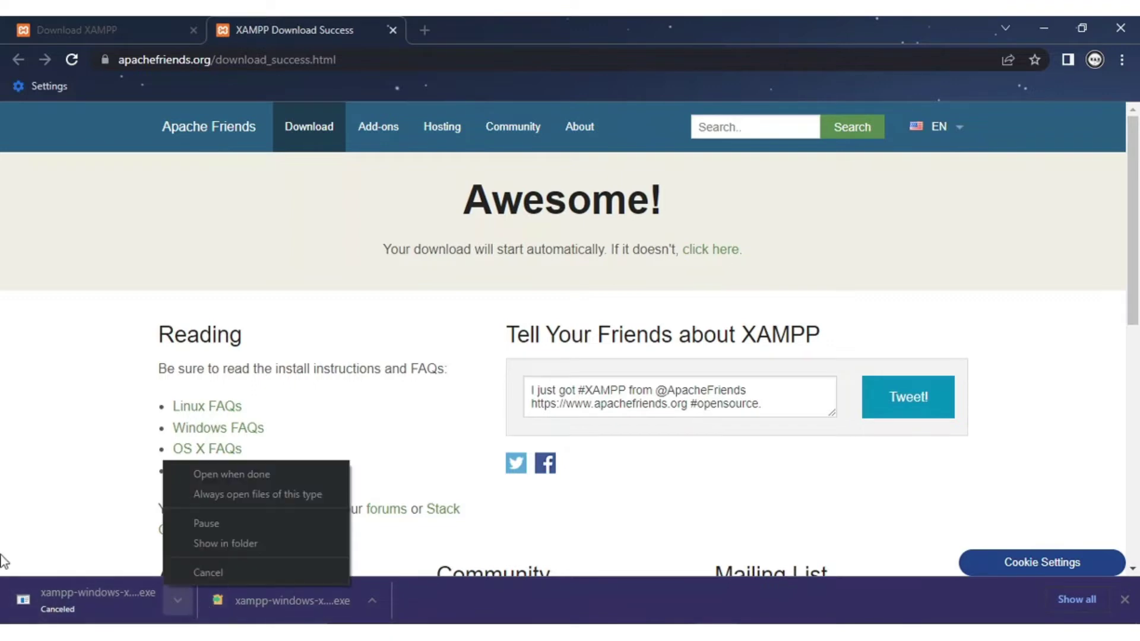
pyautogui.click(17, 539)
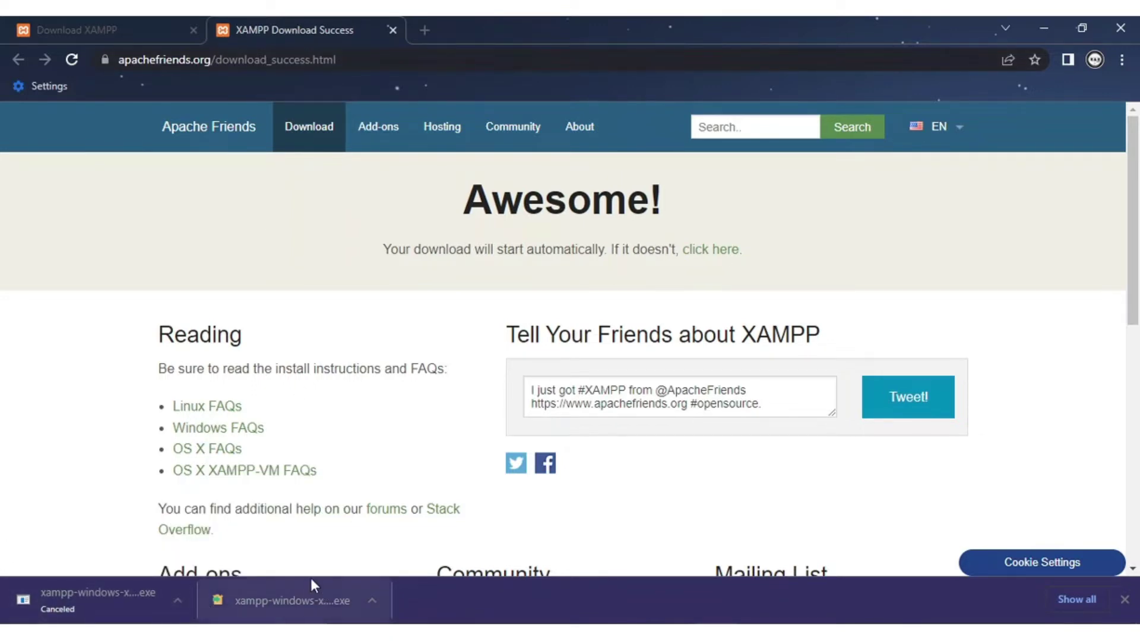
# Step: Open the already completed XAMPP installer download and switch to its downloads folder
pyautogui.click(372, 603)
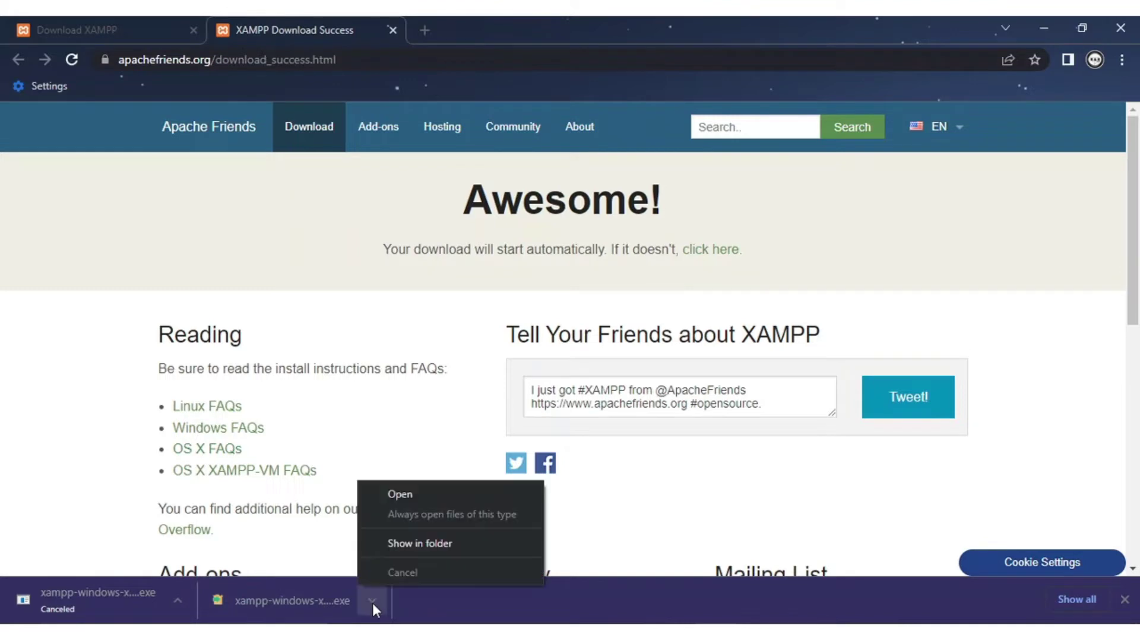
pyautogui.click(409, 499)
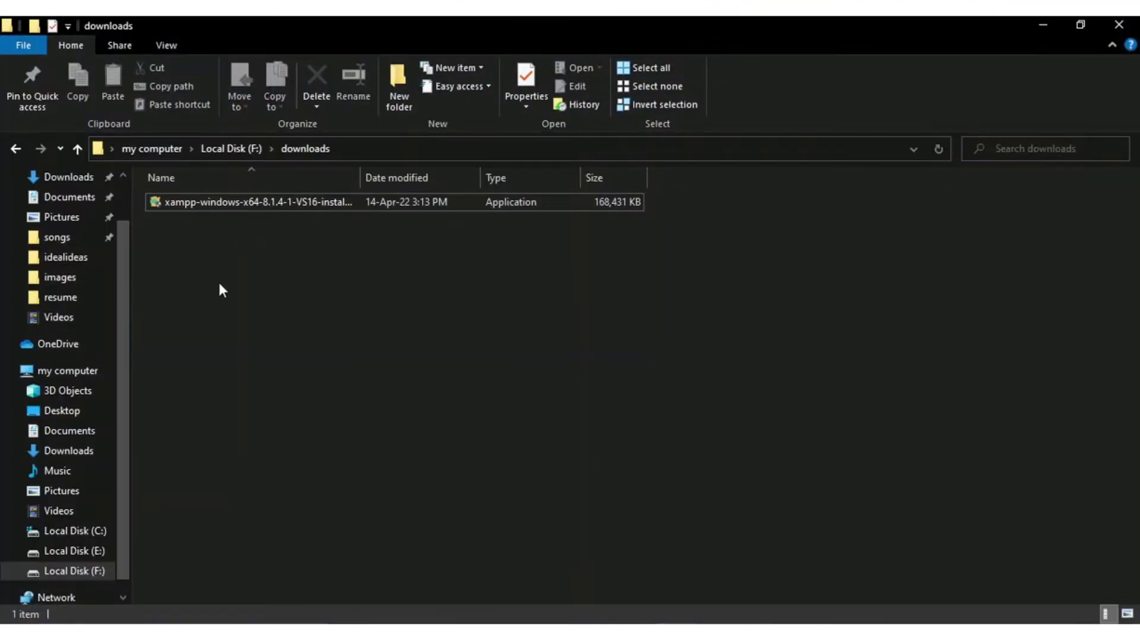
pyautogui.click(720, 632)
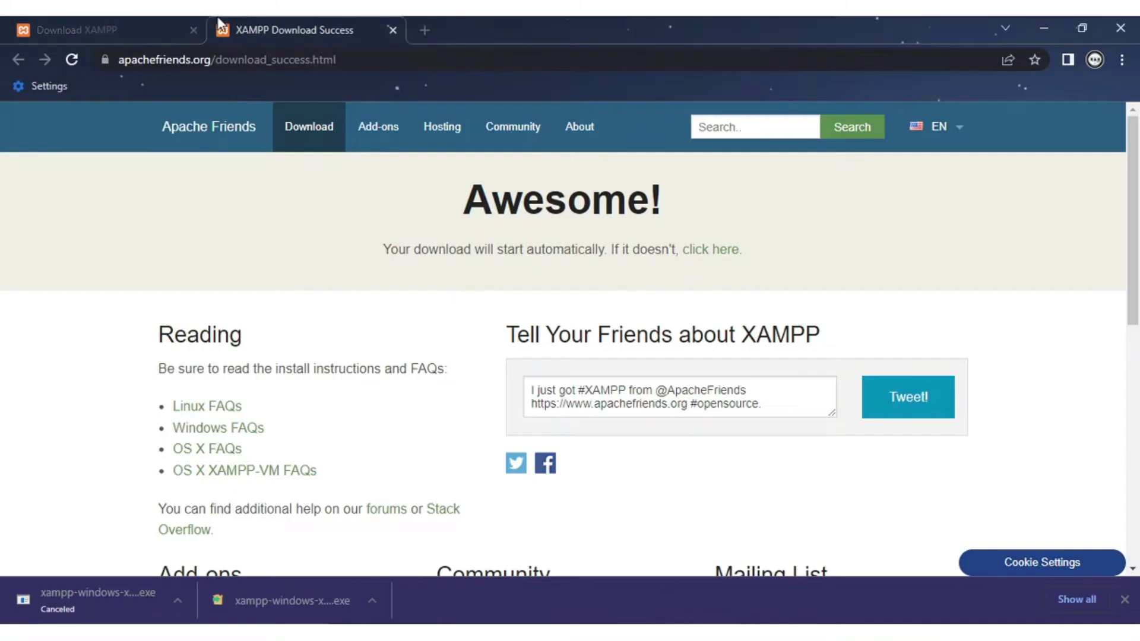
pyautogui.click(173, 29)
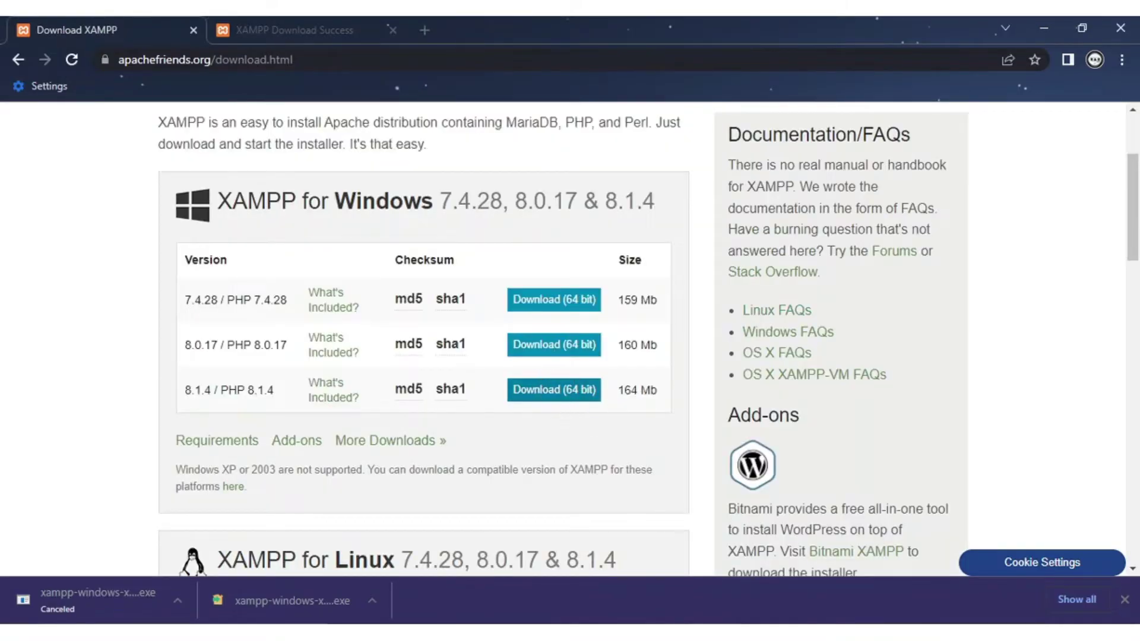
pyautogui.hotkey('alt', 'Tab')
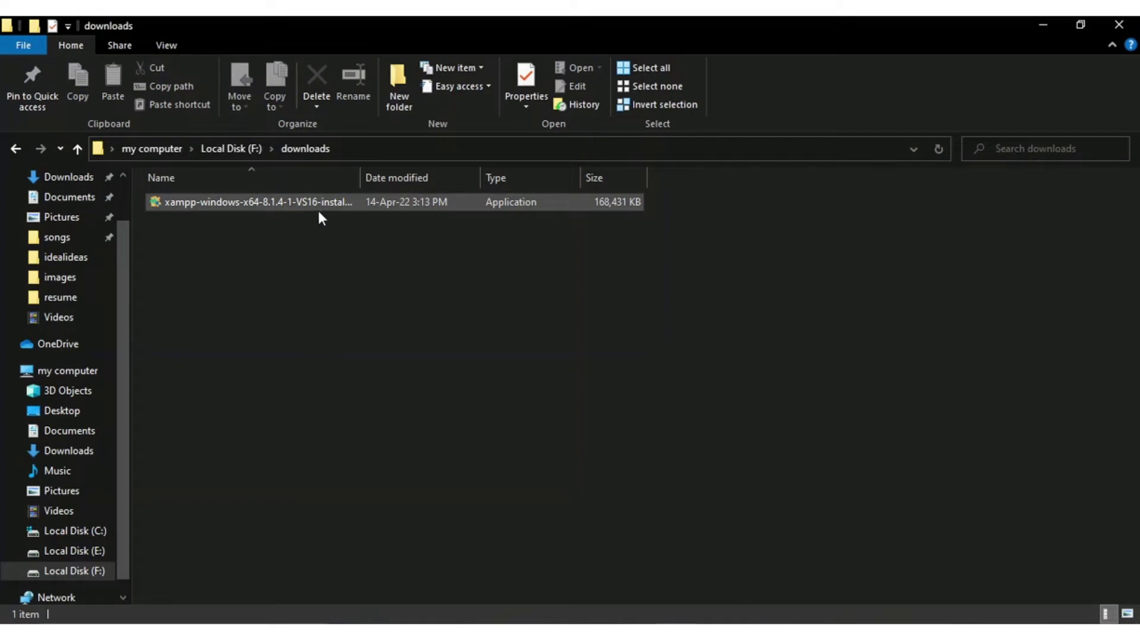
# Step: Run the XAMPP 8.1.4 installer as administrator and dismiss the warning to reach the welcome page
pyautogui.rightClick(296, 202)
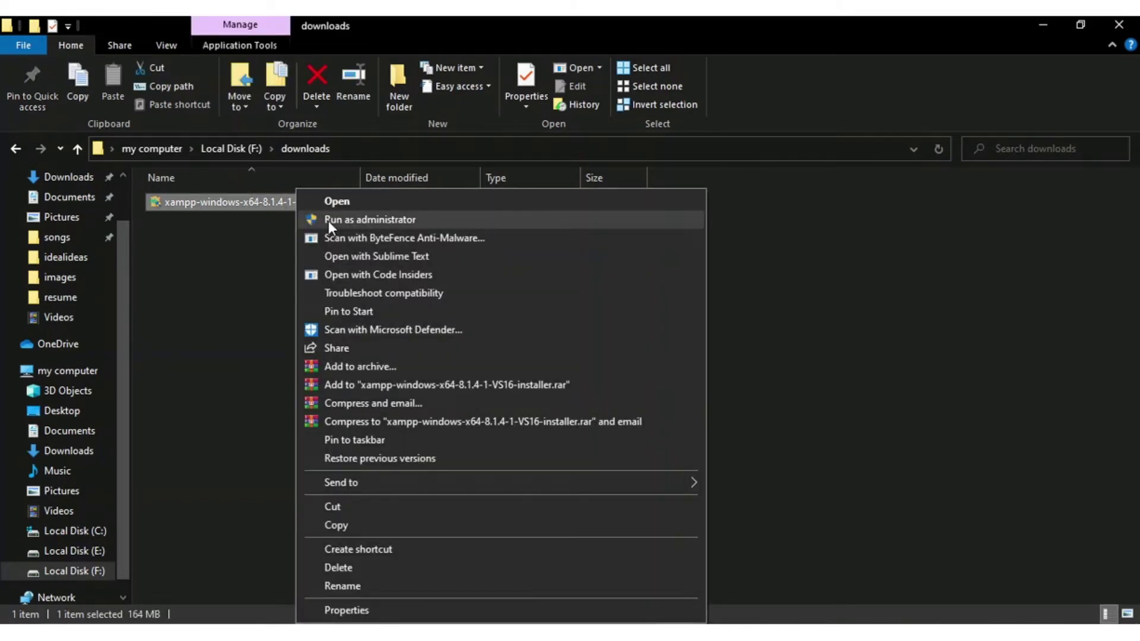
pyautogui.click(361, 221)
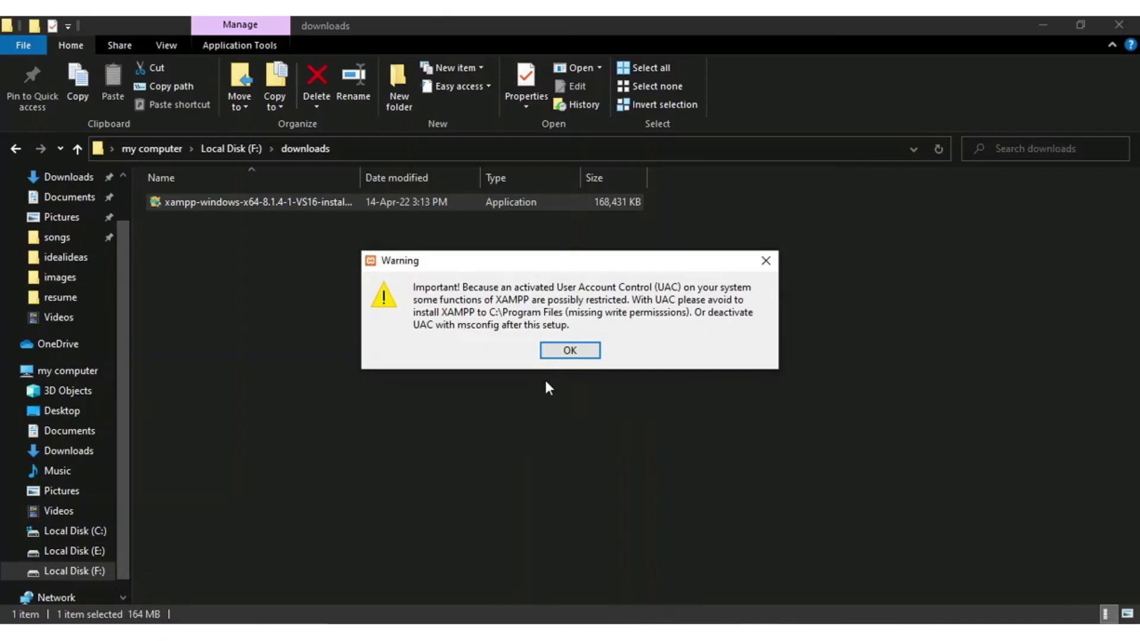
pyautogui.click(572, 352)
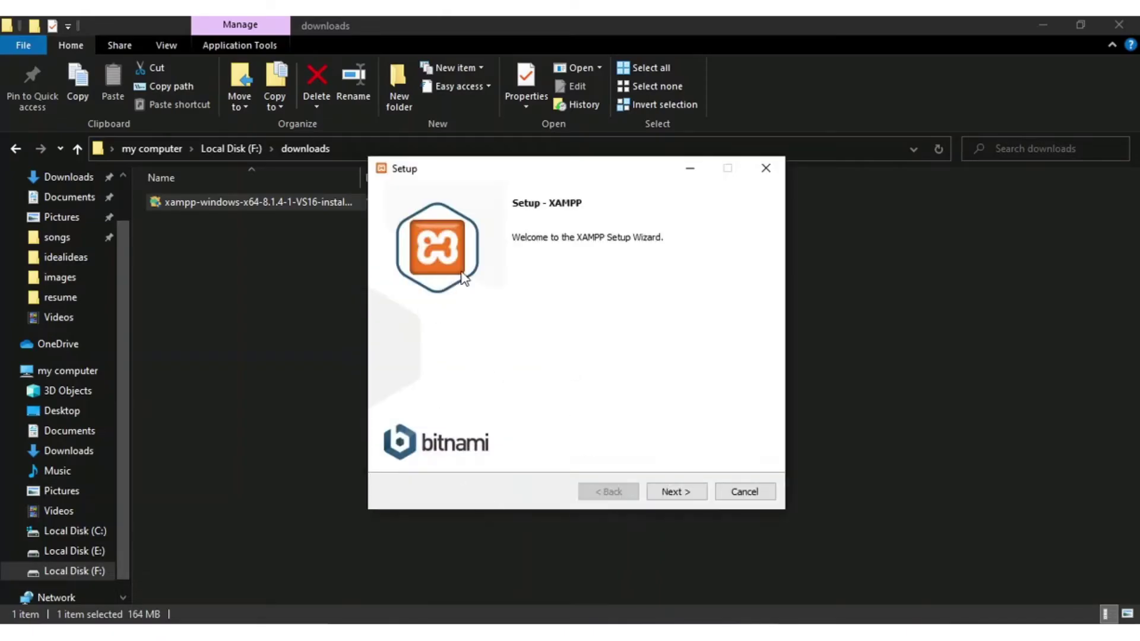
# Step: Keep all components, the C:\xampp folder and English, skip Bitnami, and begin installing
pyautogui.click(676, 493)
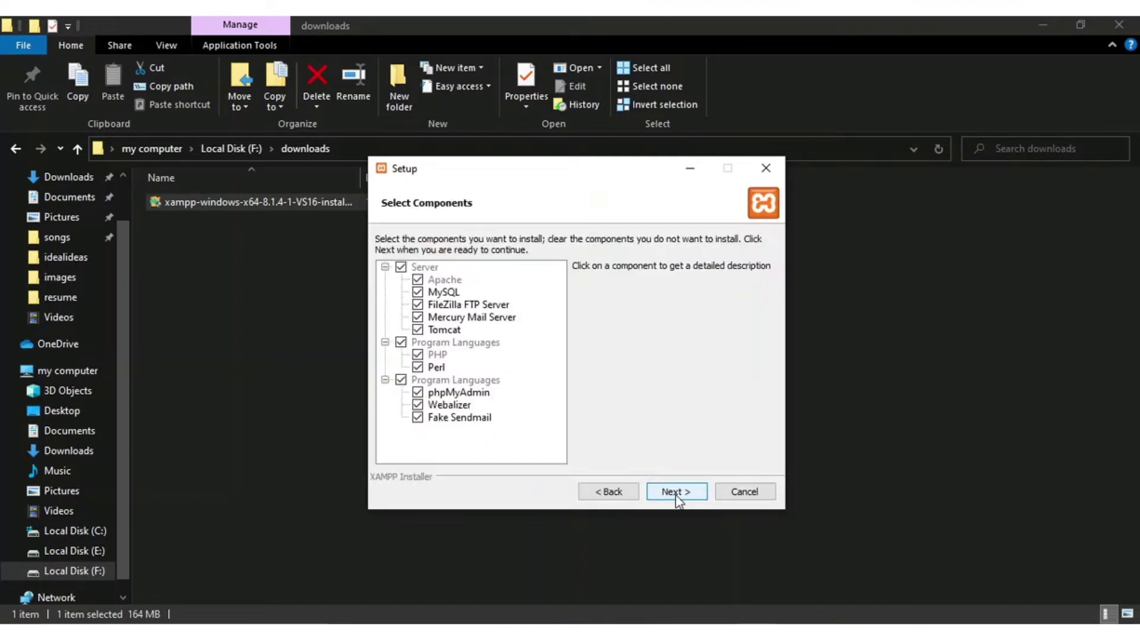
pyautogui.click(676, 493)
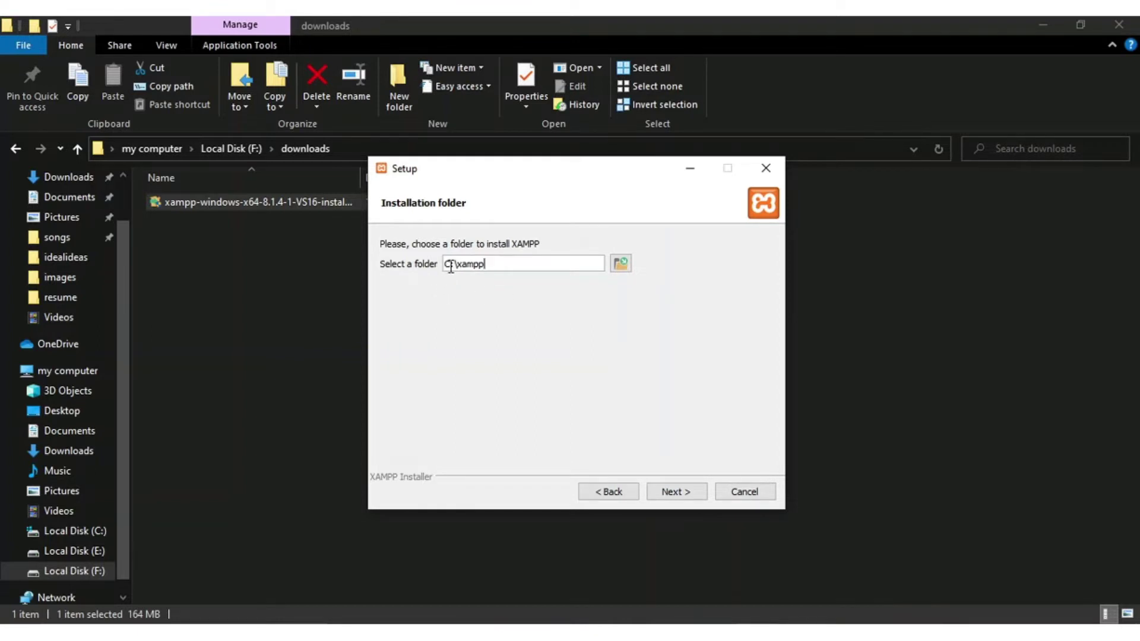
pyautogui.click(619, 264)
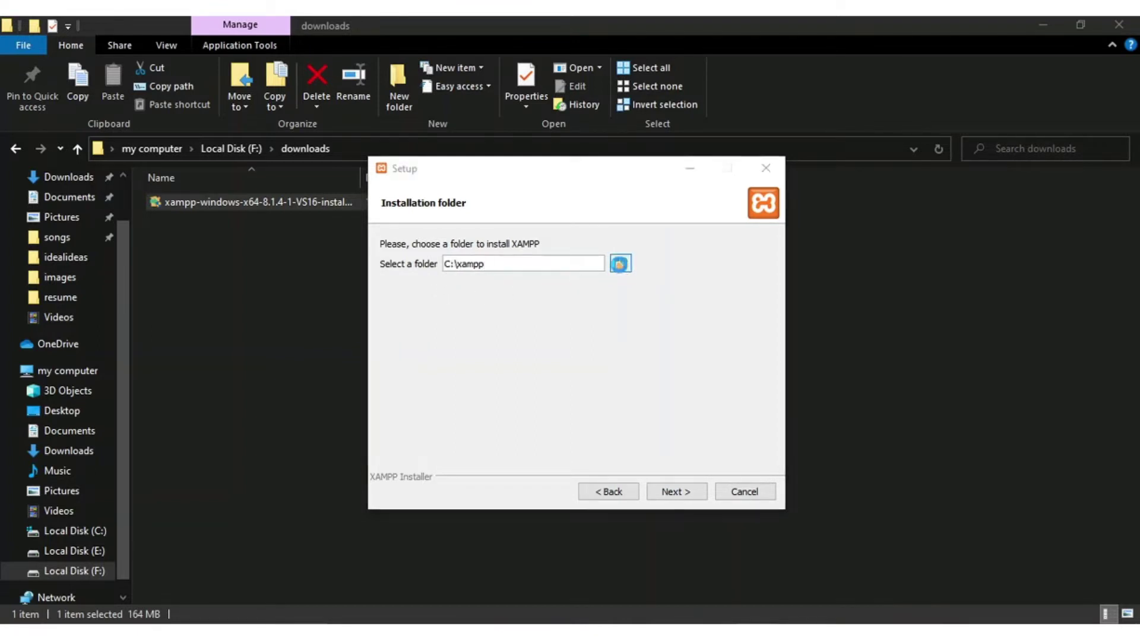
pyautogui.click(921, 194)
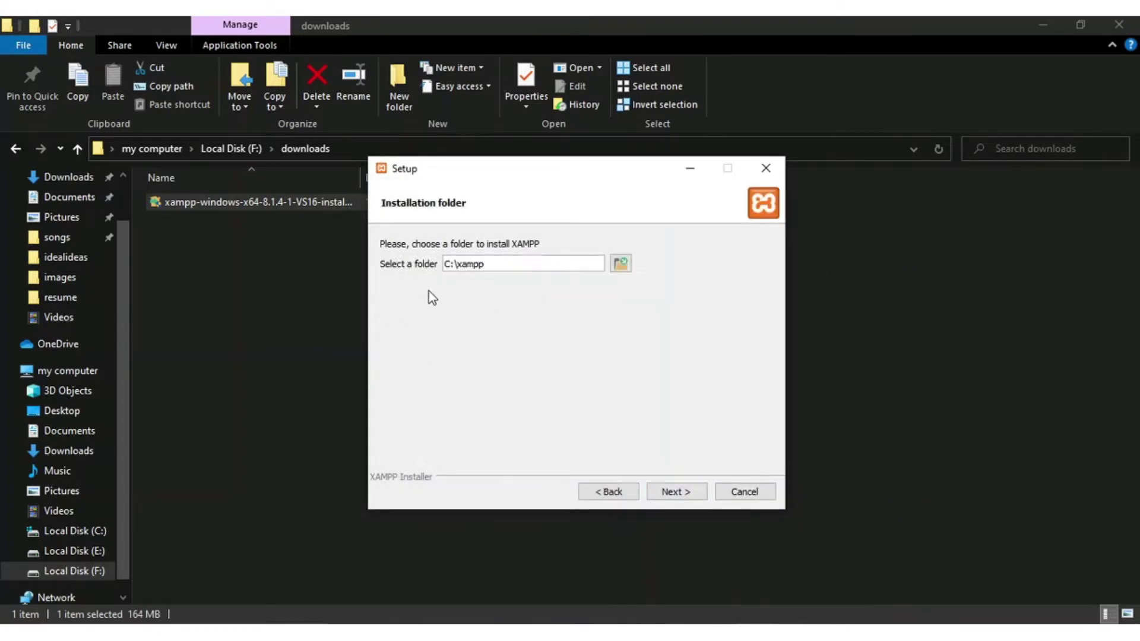
pyautogui.click(676, 498)
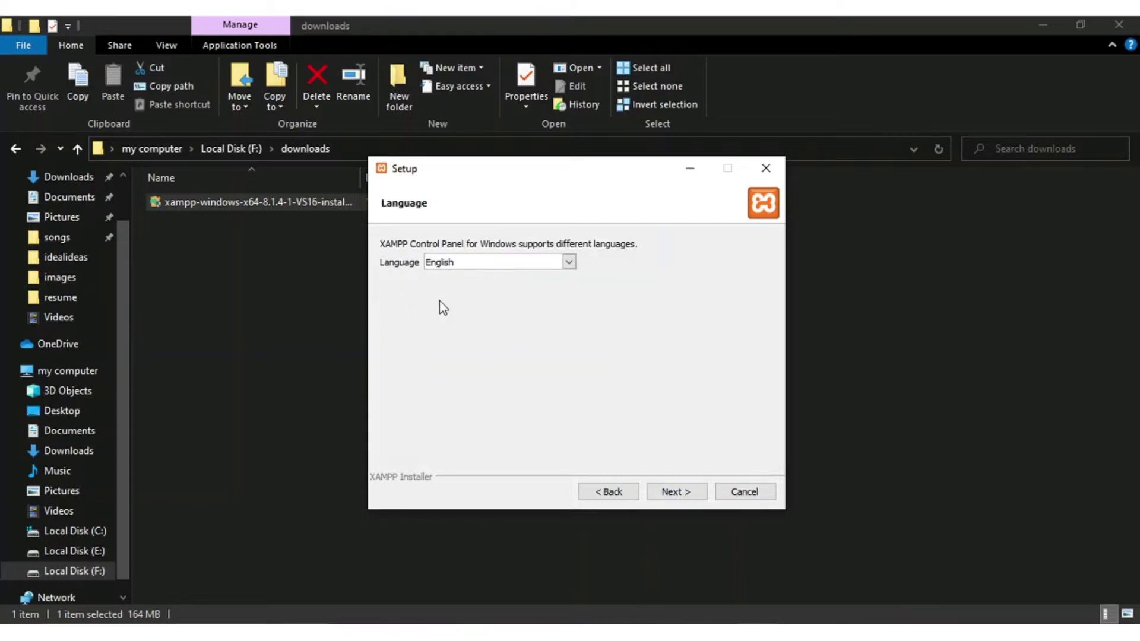
pyautogui.click(673, 498)
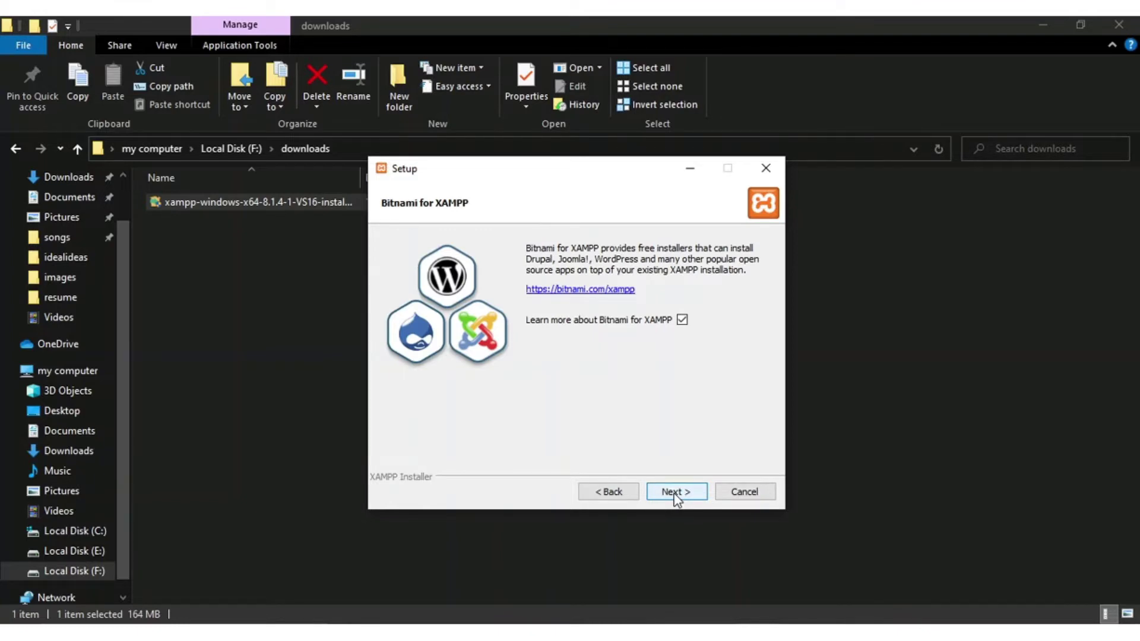
pyautogui.click(675, 498)
pyautogui.click(675, 497)
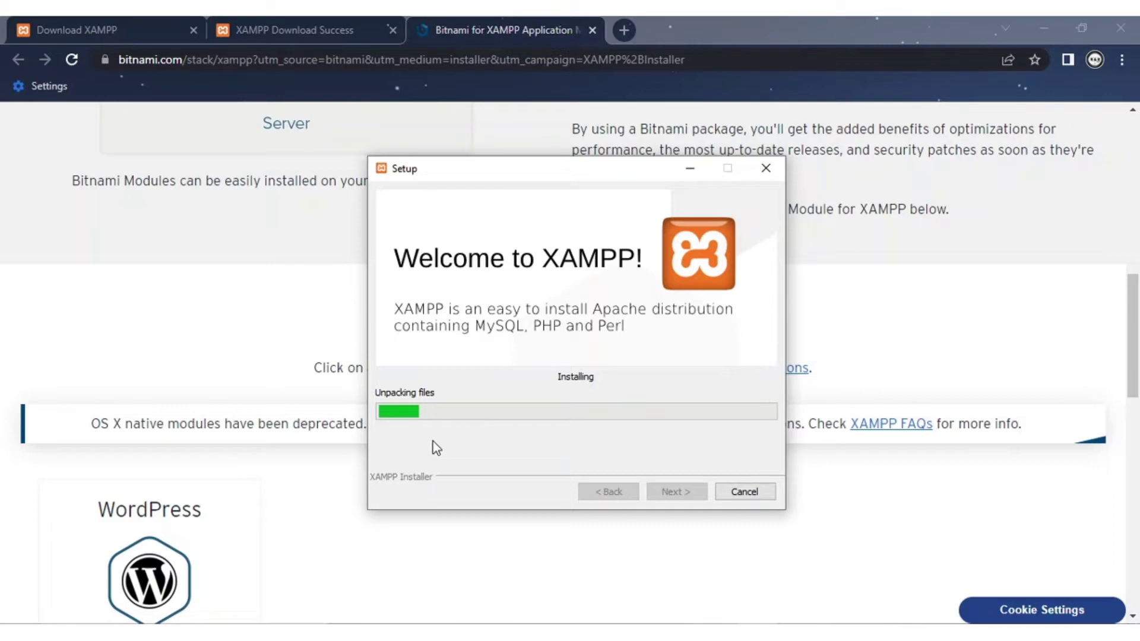
# Step: Allow Apache HTTP Server through the firewall and finish the XAMPP setup wizard
pyautogui.scroll(5, 1026, 471)
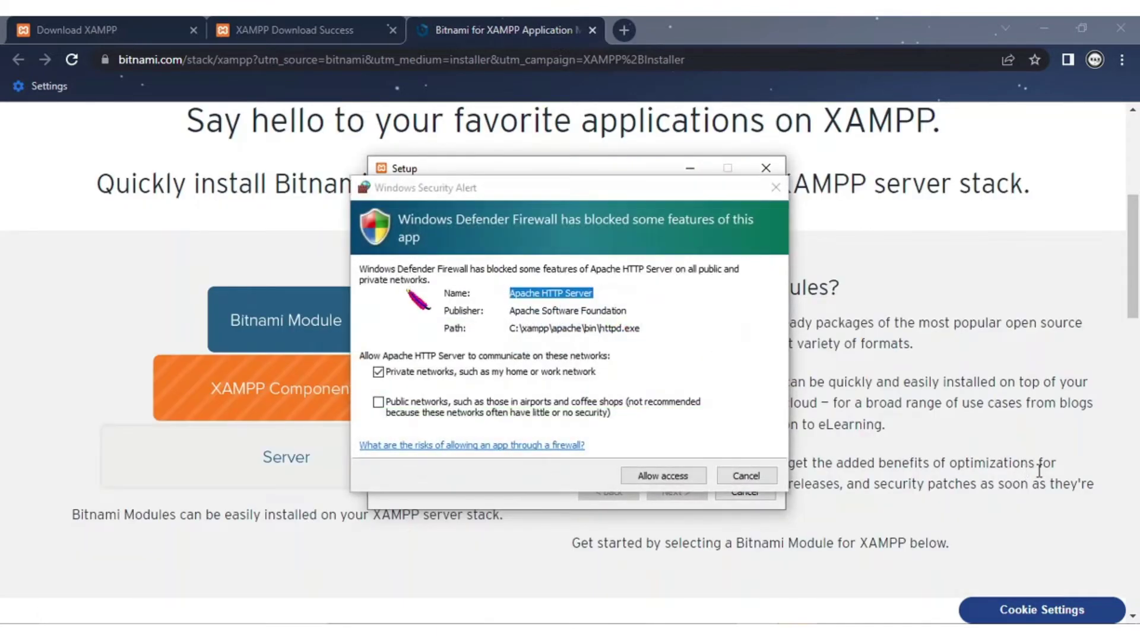
pyautogui.click(662, 476)
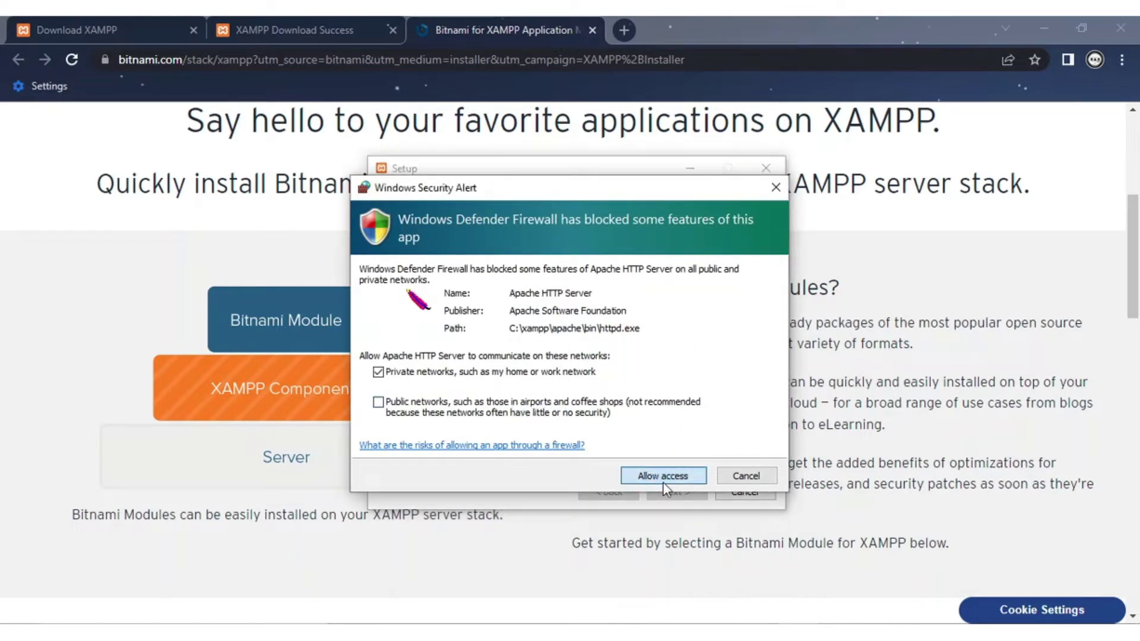
pyautogui.click(650, 478)
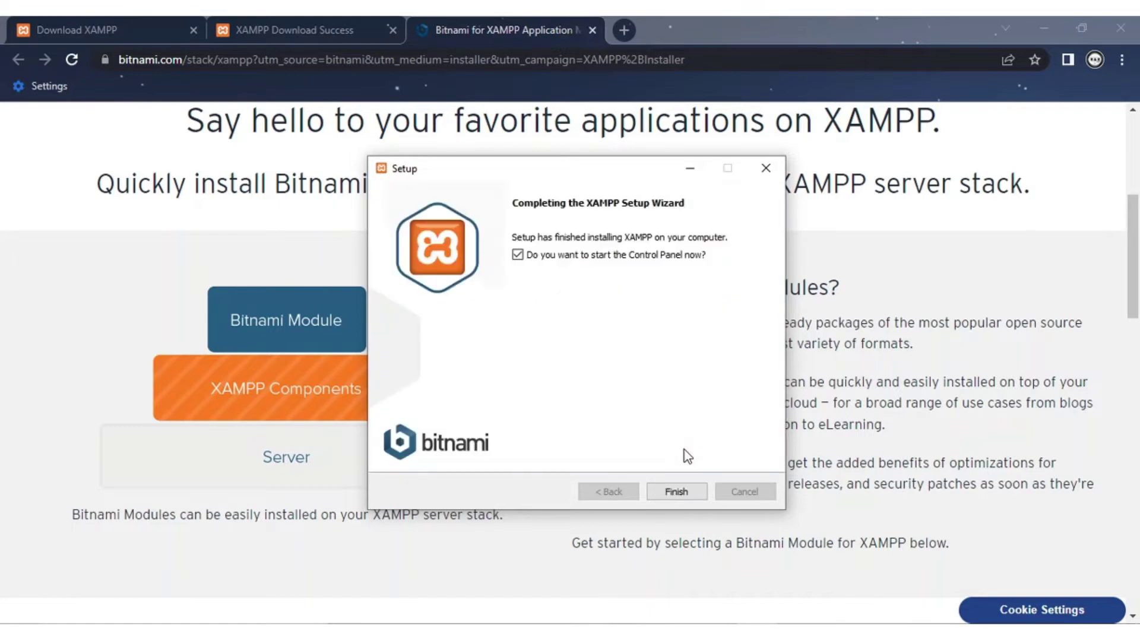
pyautogui.click(685, 496)
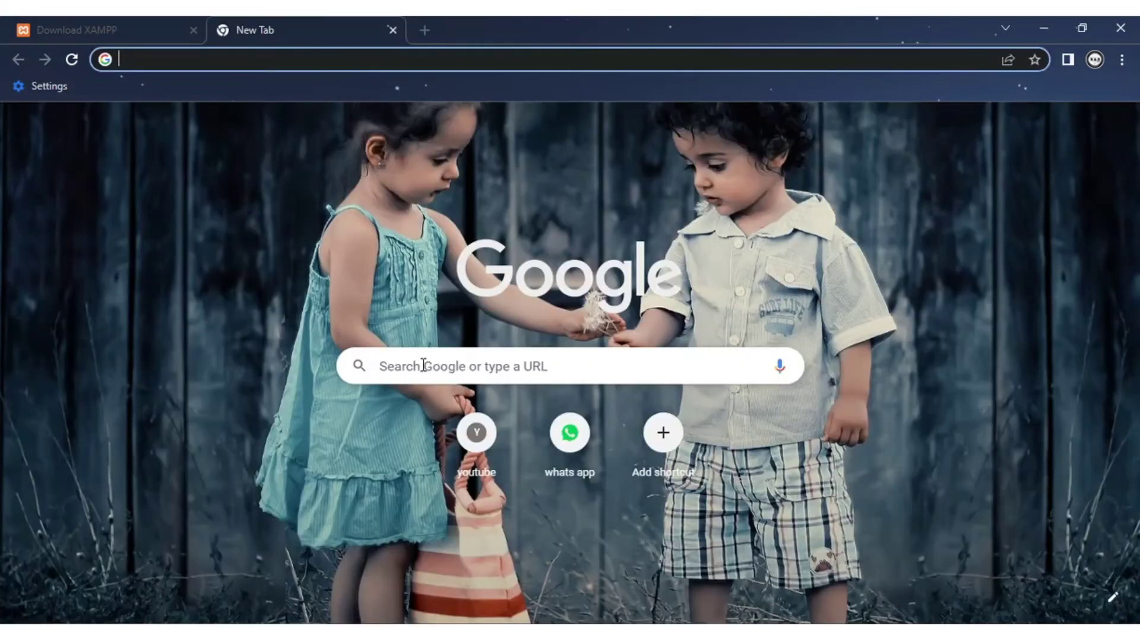
# Step: Search 'wordpress download', open wordpress.org's download page, and save the WordPress 5.9.3 zip
pyautogui.click(424, 366)
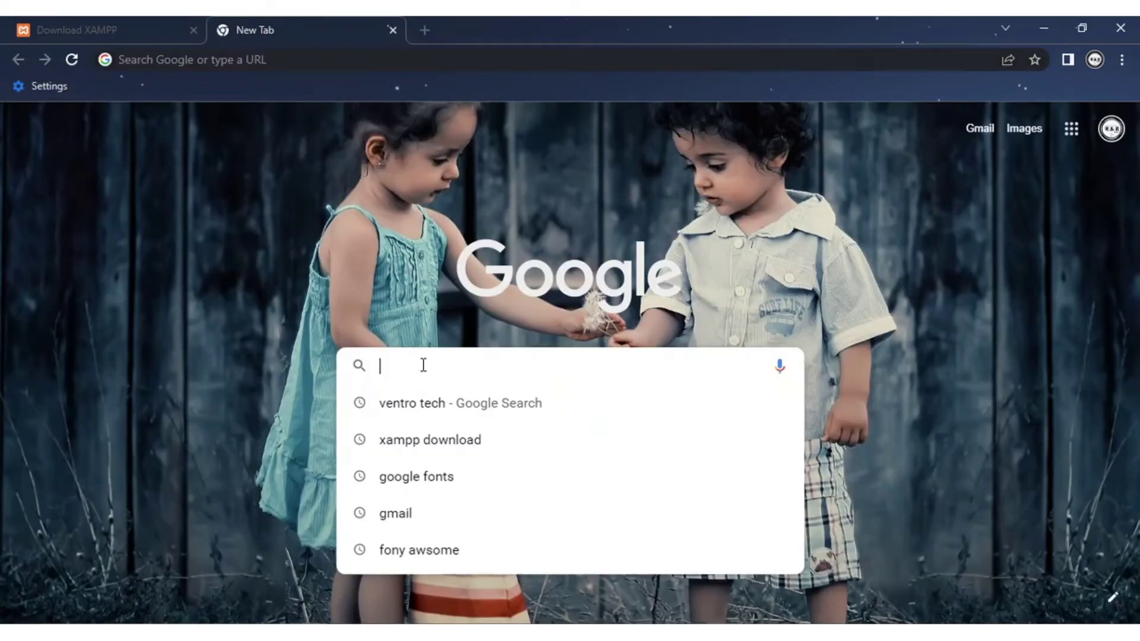
pyautogui.write('word')
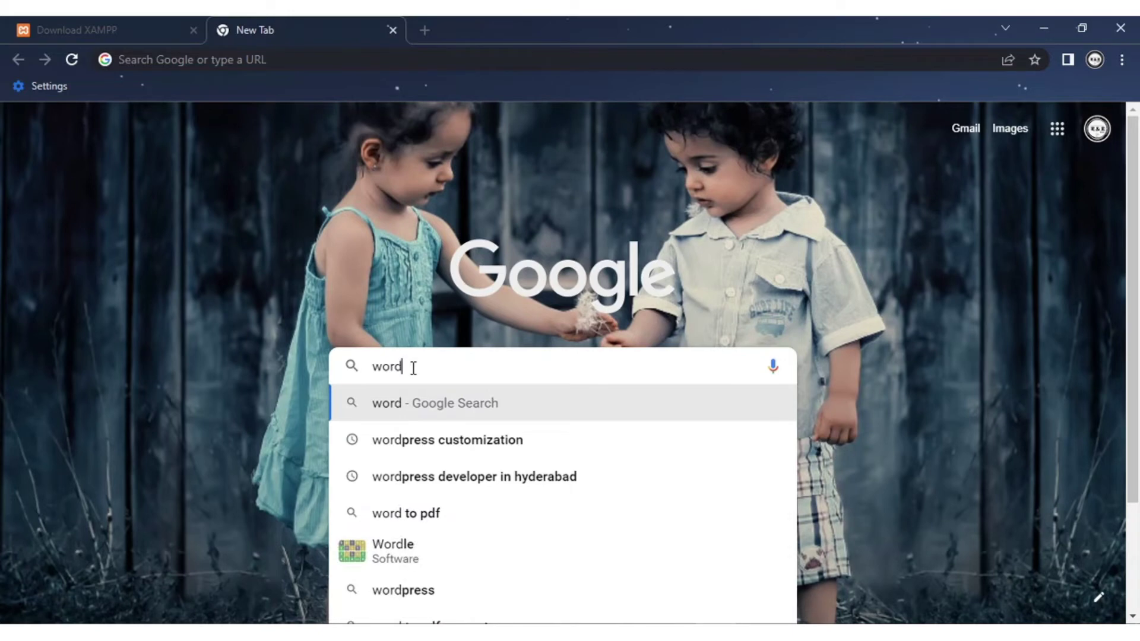
pyautogui.write('press')
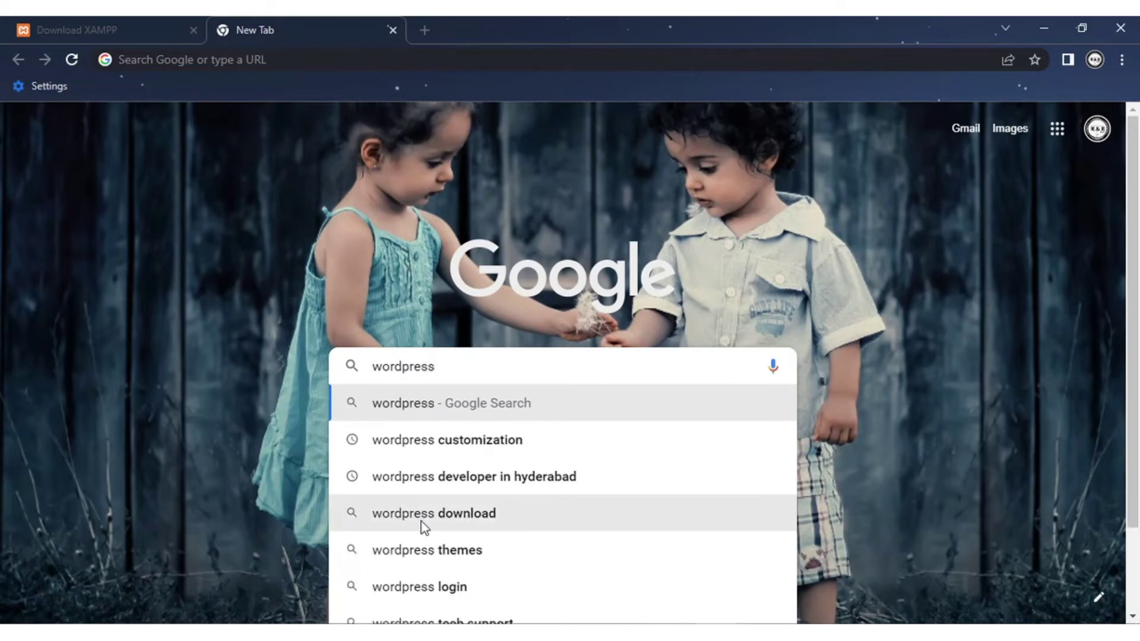
pyautogui.click(422, 522)
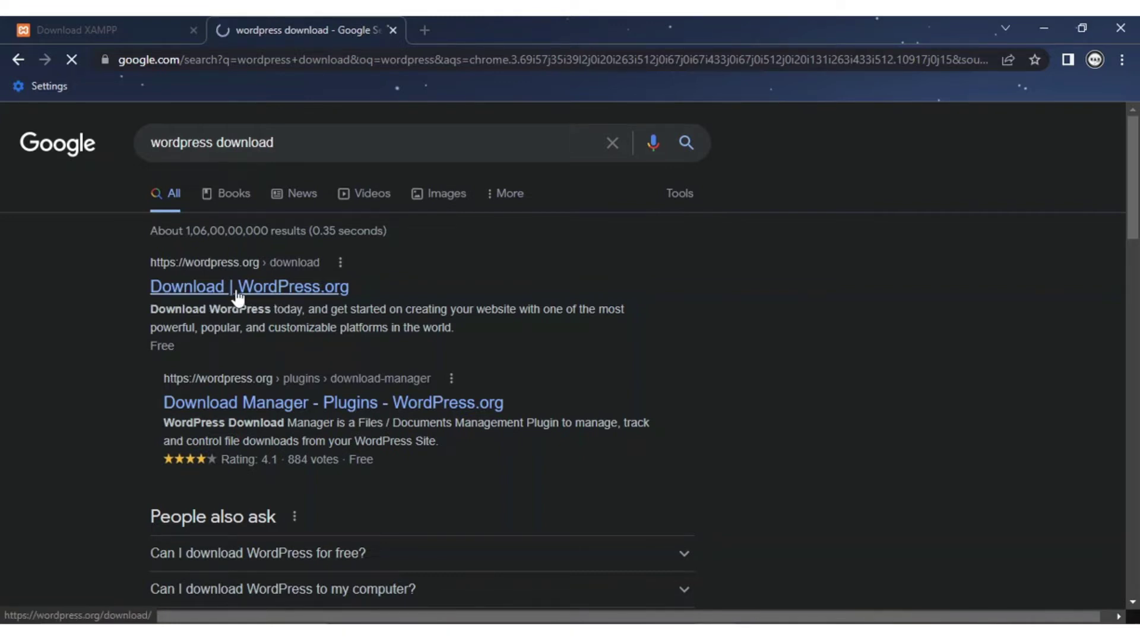
pyautogui.click(204, 300)
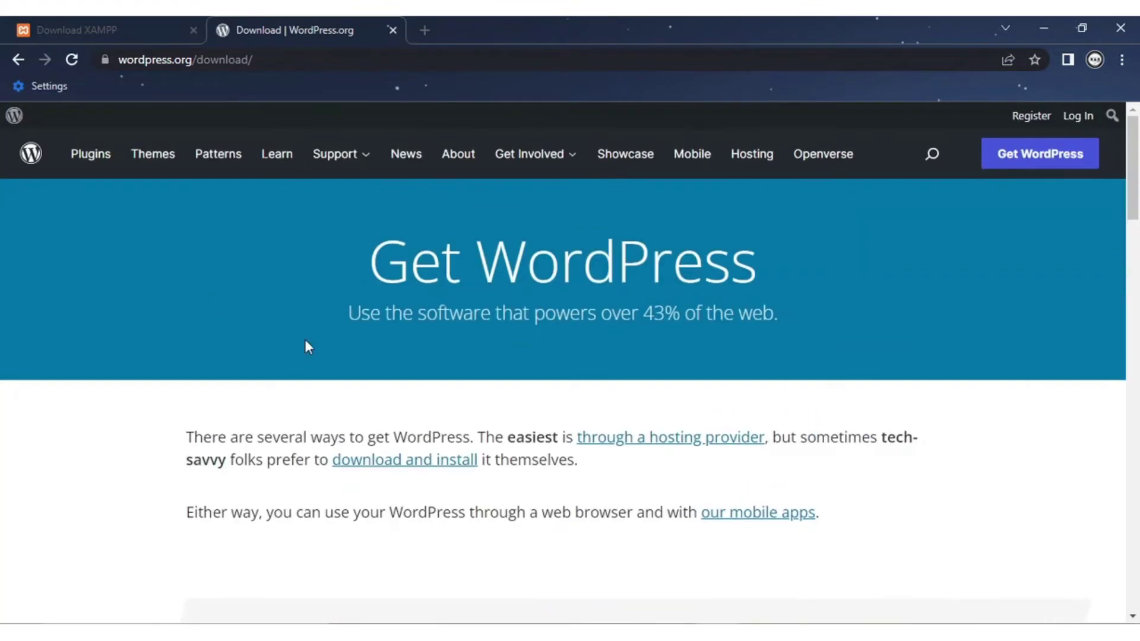
pyautogui.scroll(-10, 362, 336)
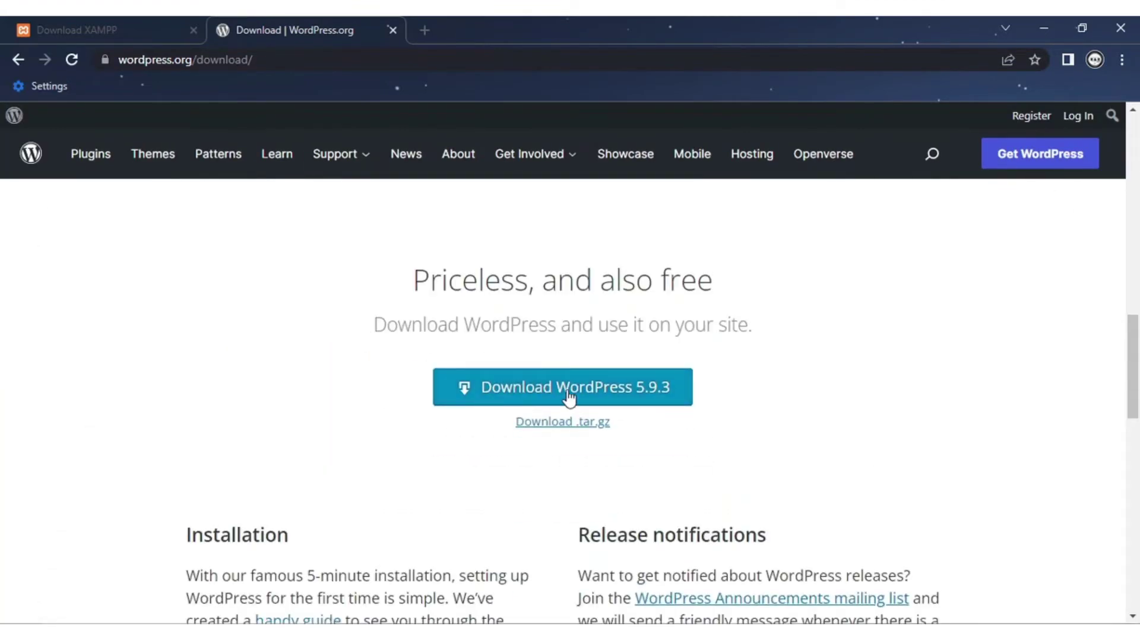
pyautogui.click(552, 400)
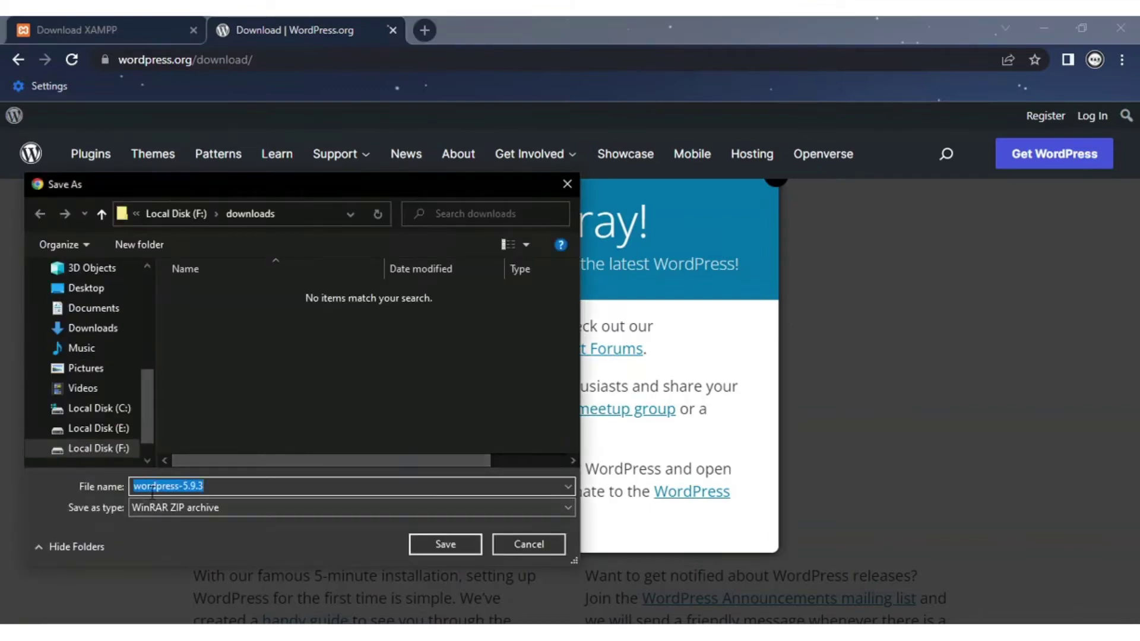
pyautogui.click(444, 545)
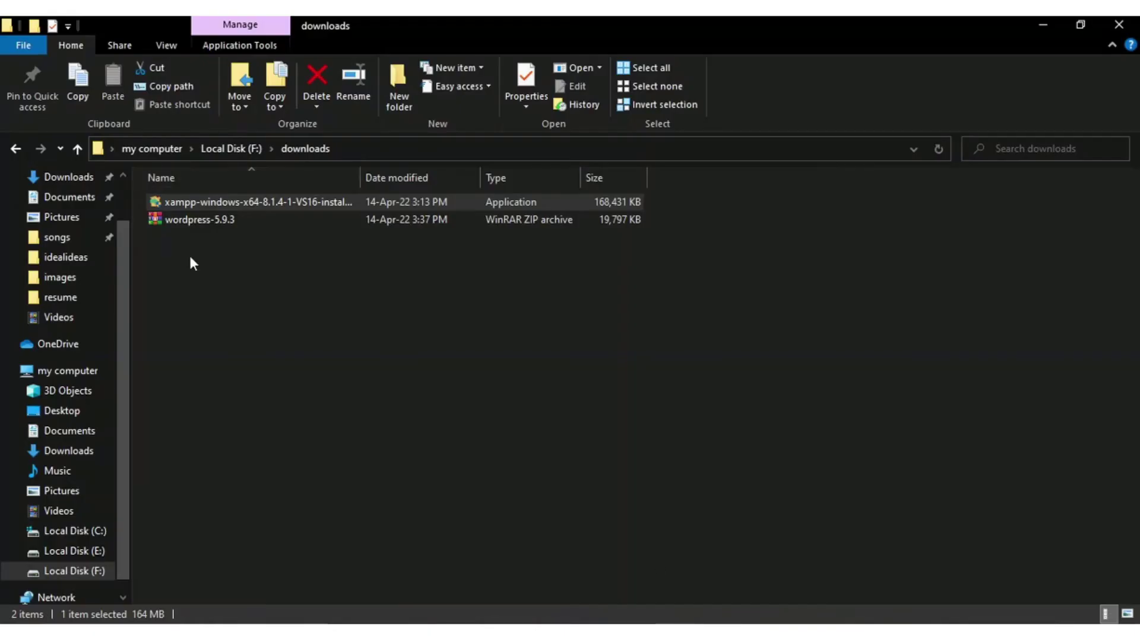
# Step: Extract the wordpress-5.9.3 zip into its own wordpress-5.9.3 folder
pyautogui.click(189, 255)
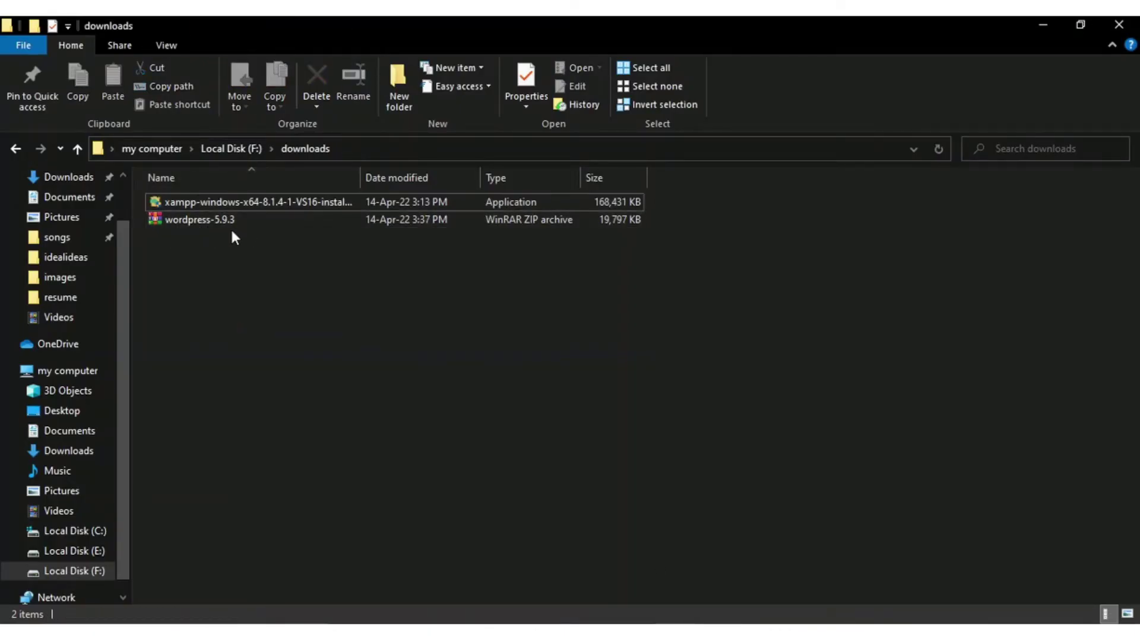
pyautogui.click(245, 221)
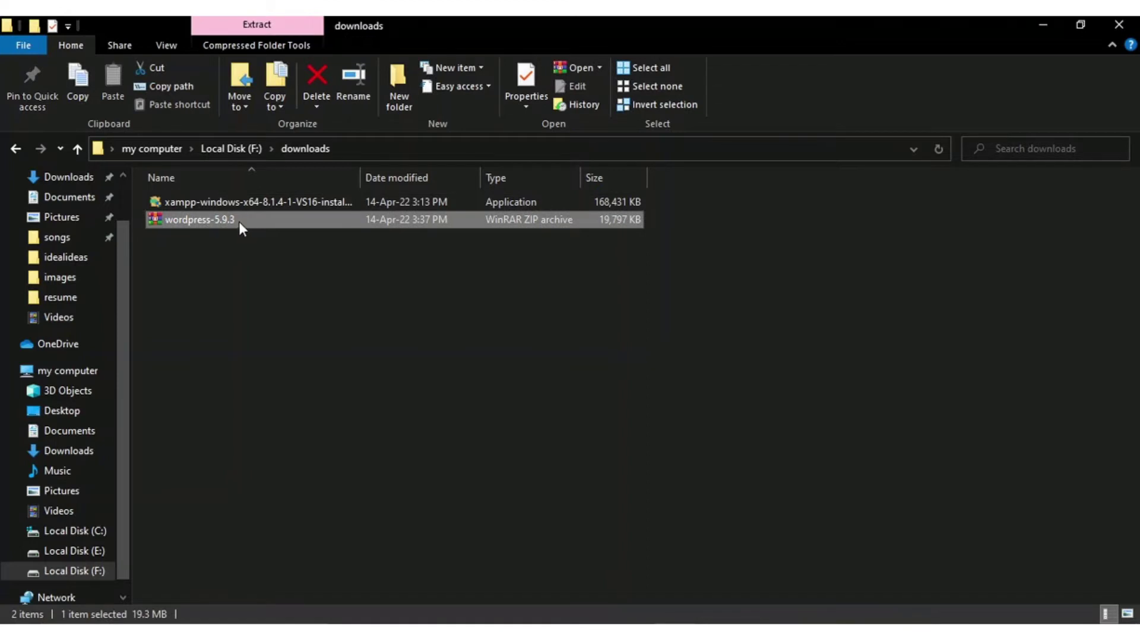
pyautogui.rightClick(239, 220)
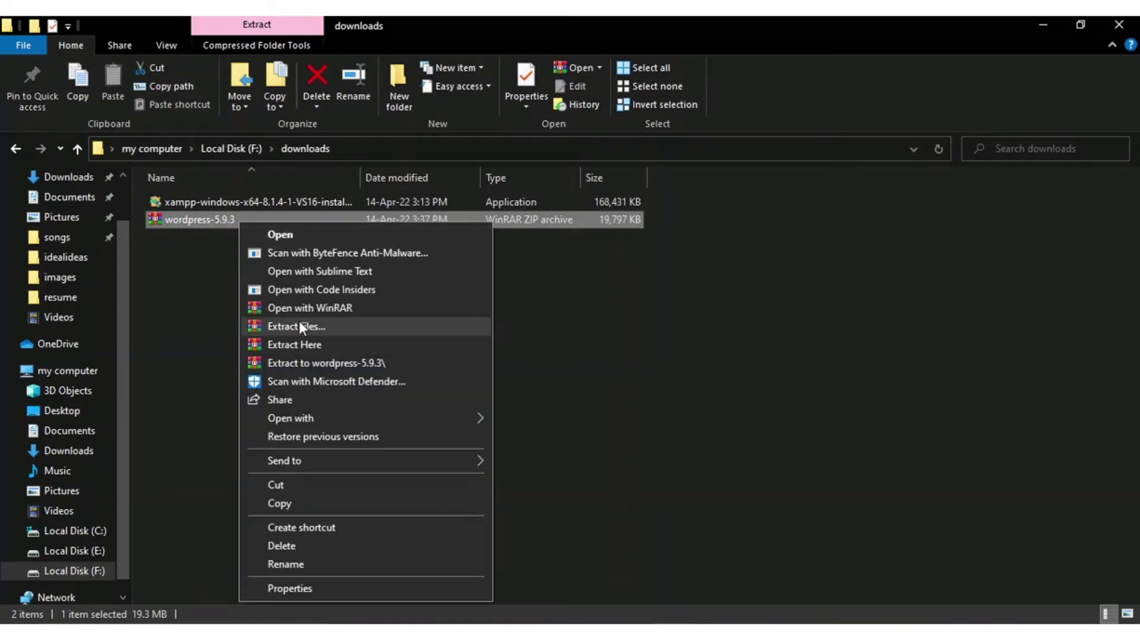
pyautogui.click(300, 326)
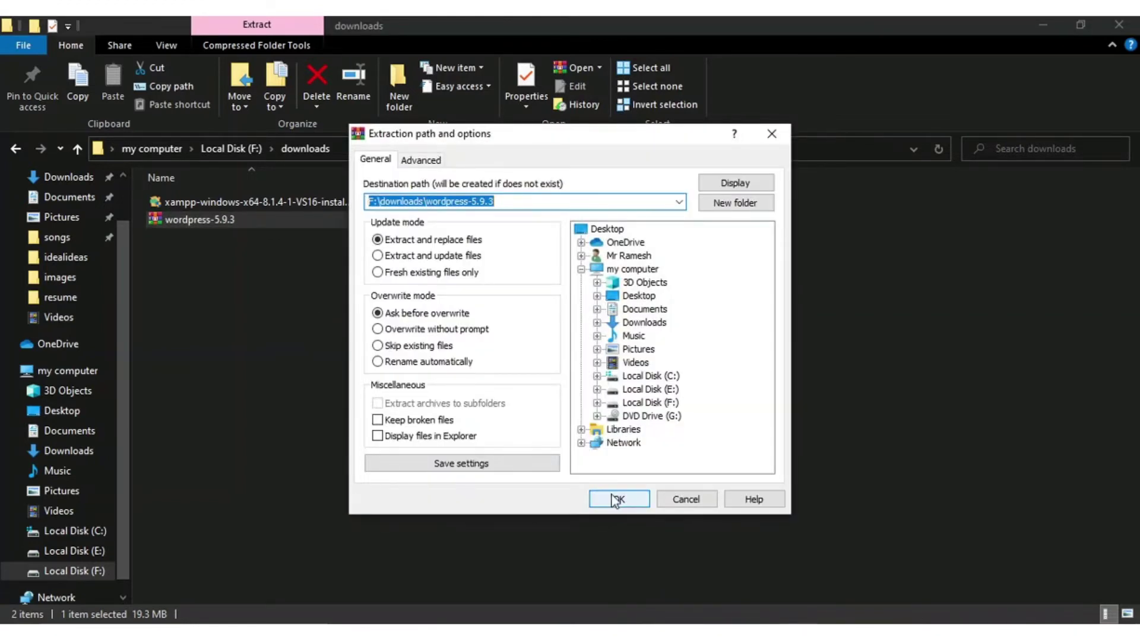
pyautogui.click(616, 500)
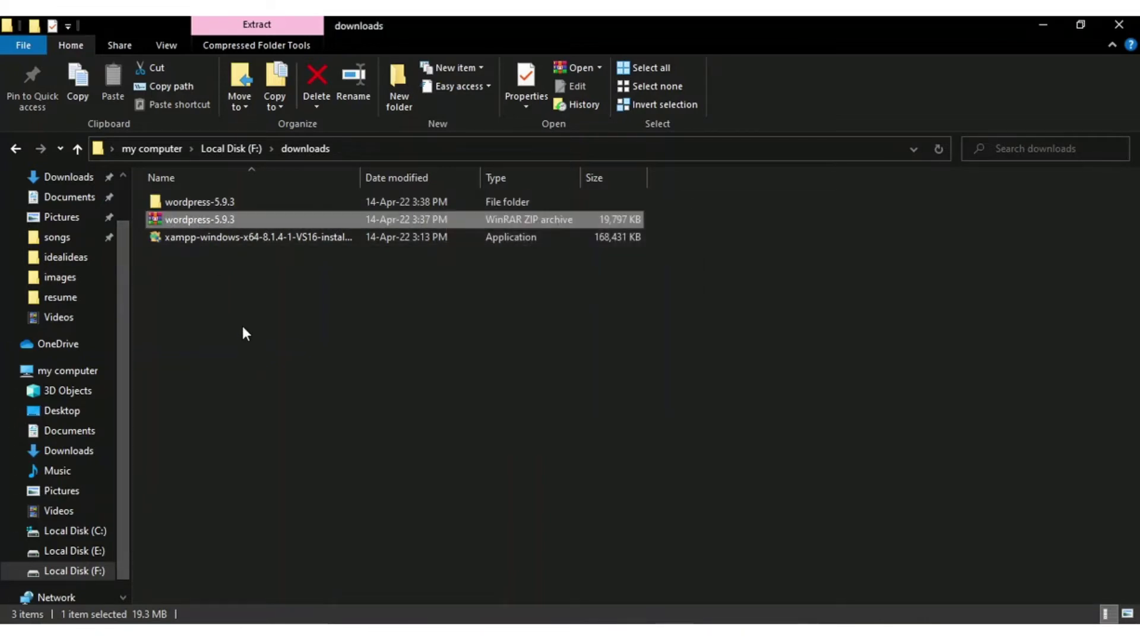
# Step: Open the extracted wordpress-5.9.3 folder and its inner wordpress folder
pyautogui.click(646, 373)
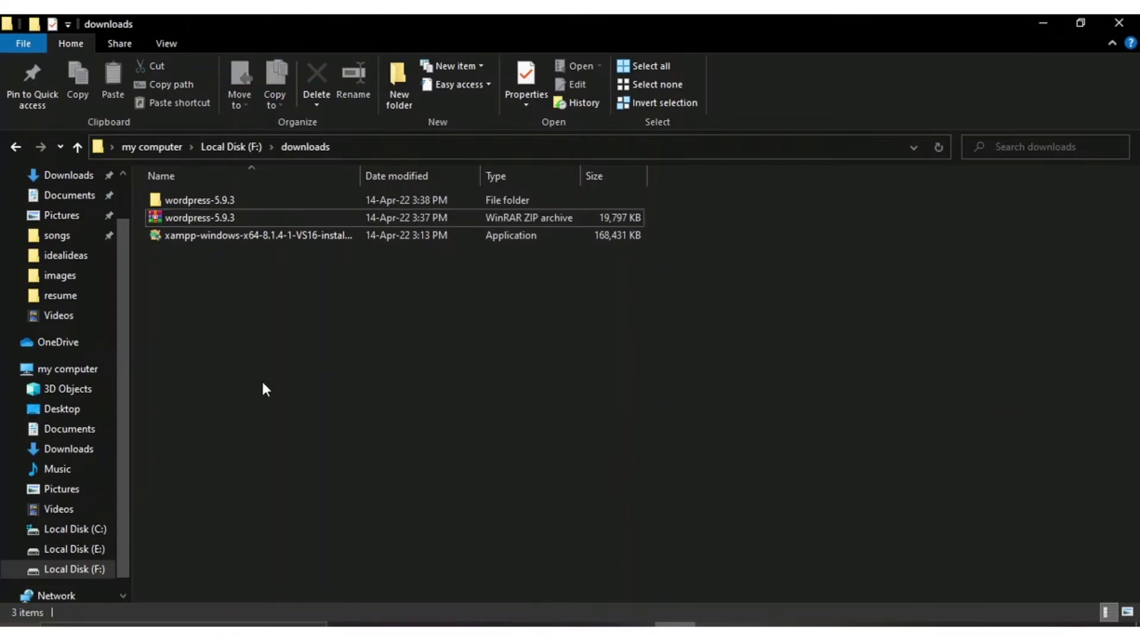
pyautogui.doubleClick(192, 202)
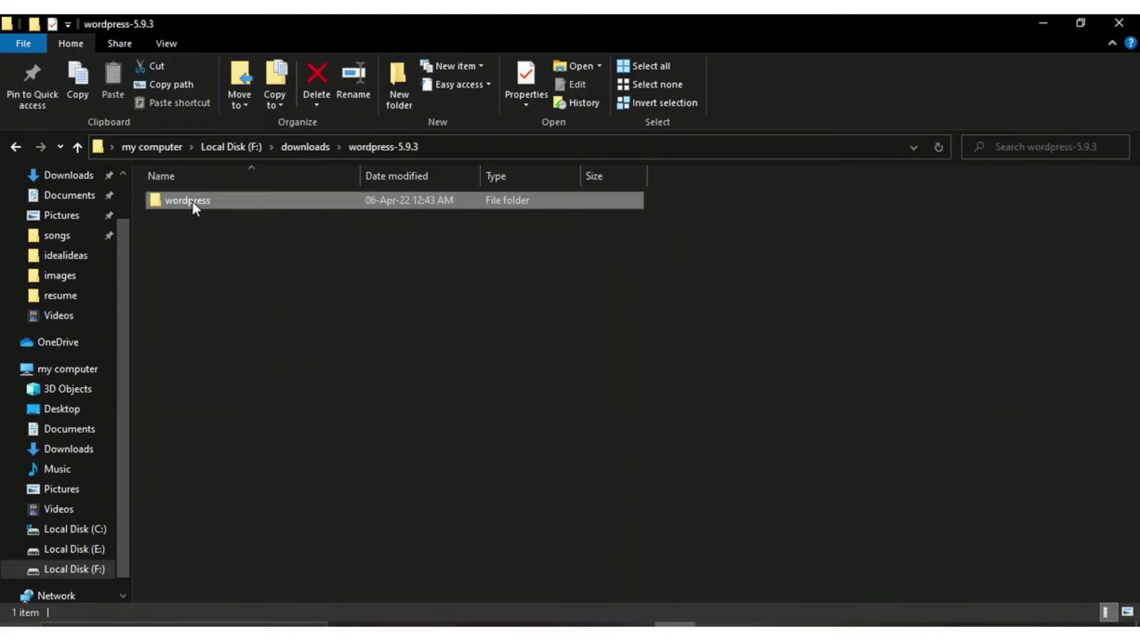
pyautogui.doubleClick(261, 205)
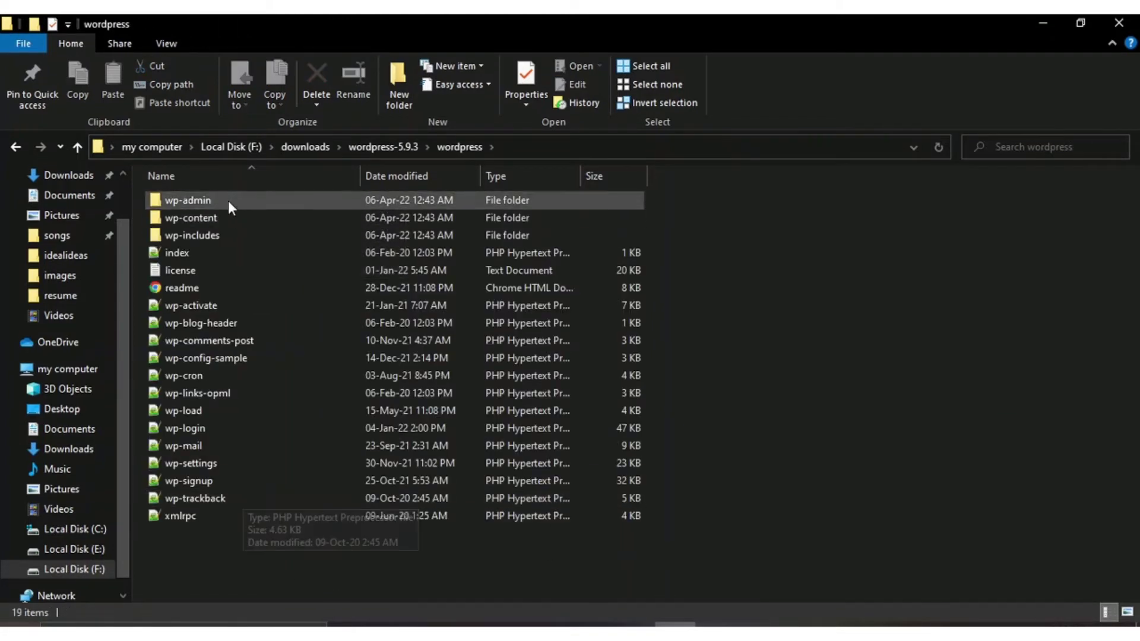
# Step: Copy the wordpress folder from the wordpress-5.9.3 folder
pyautogui.click(15, 147)
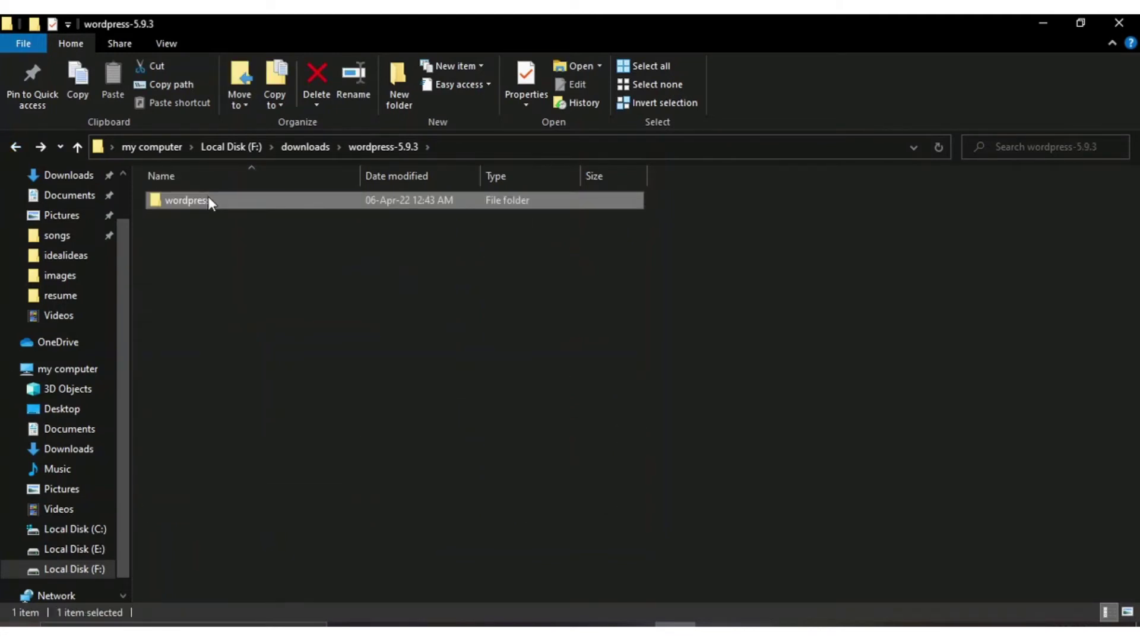
pyautogui.rightClick(208, 196)
pyautogui.click(249, 524)
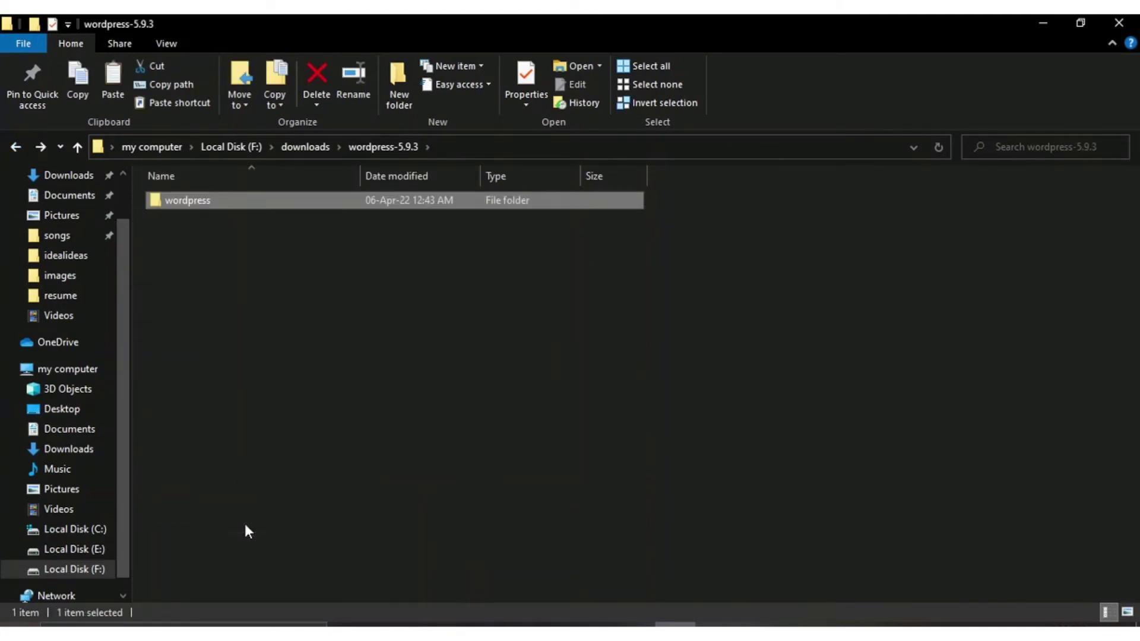
# Step: Paste the wordpress folder into C:\xampp\htdocs
pyautogui.click(15, 147)
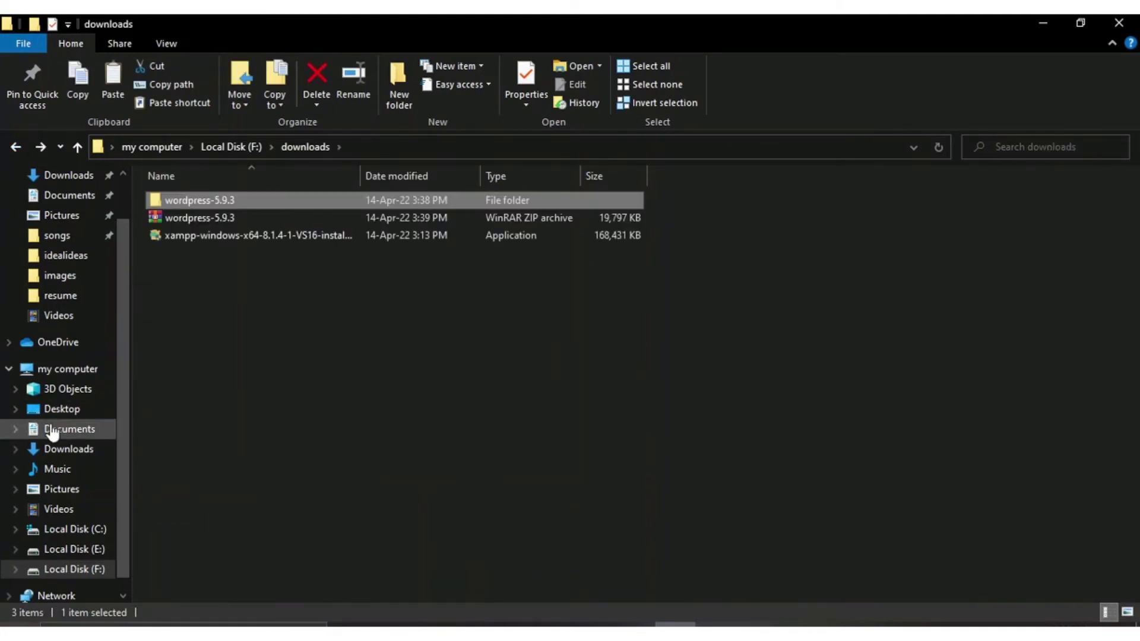
pyautogui.click(66, 529)
pyautogui.doubleClick(1009, 237)
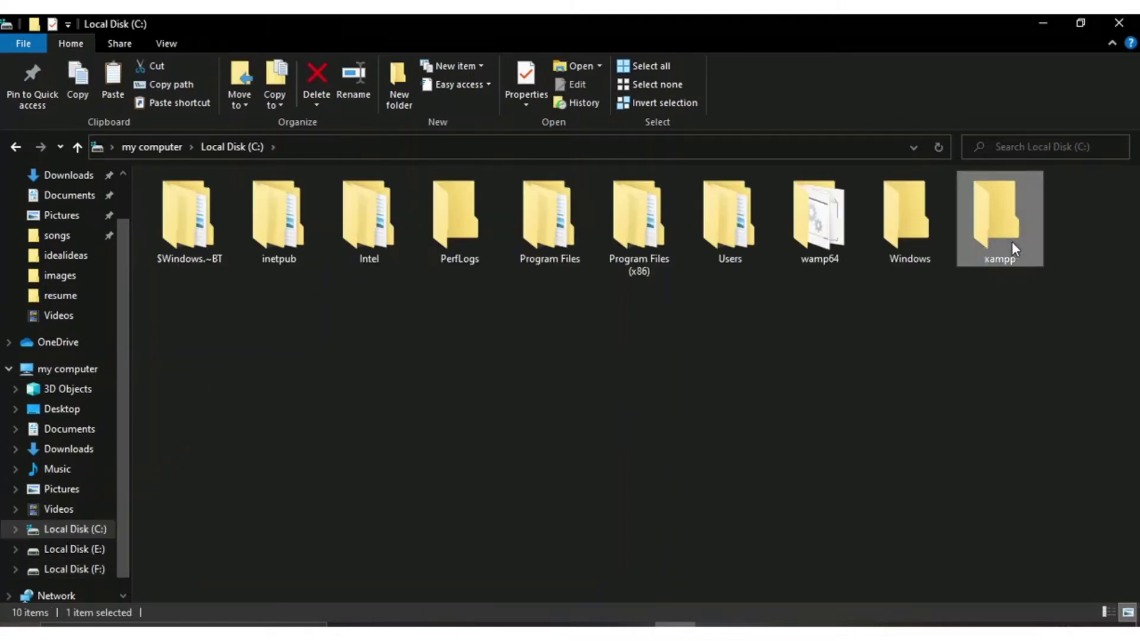
pyautogui.scroll(-2, 535, 190)
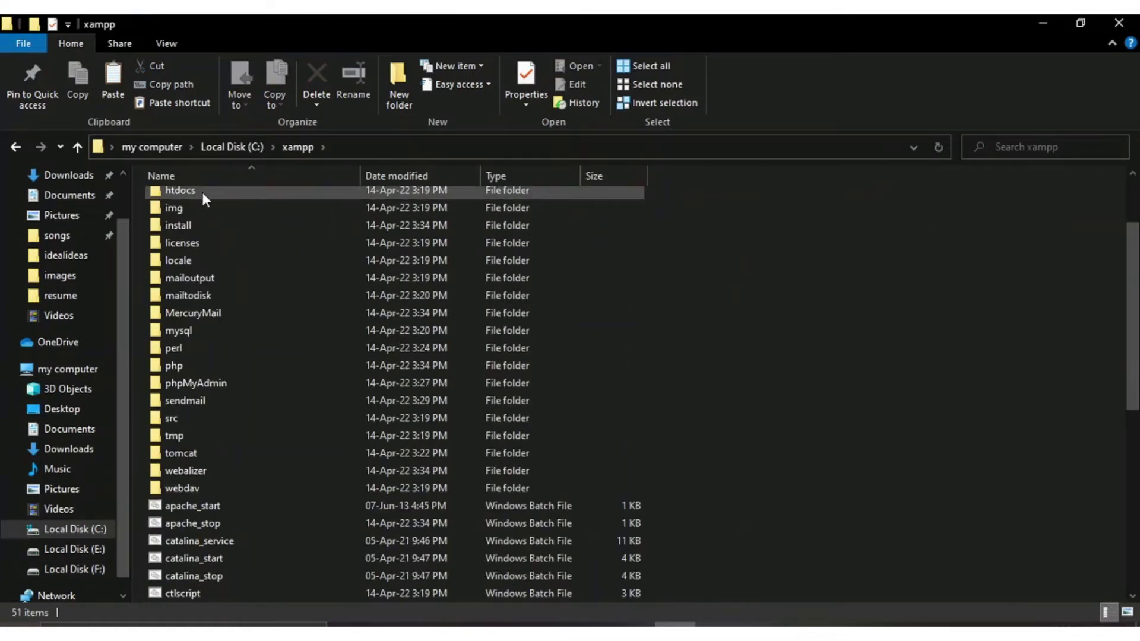
pyautogui.scroll(2, 202, 193)
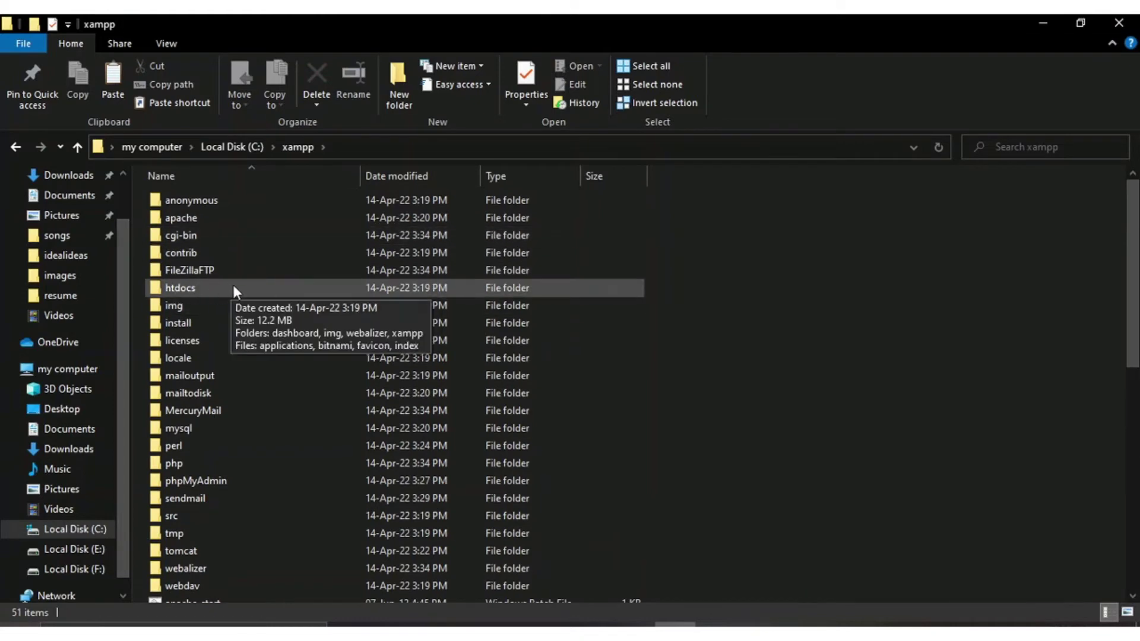
pyautogui.doubleClick(213, 288)
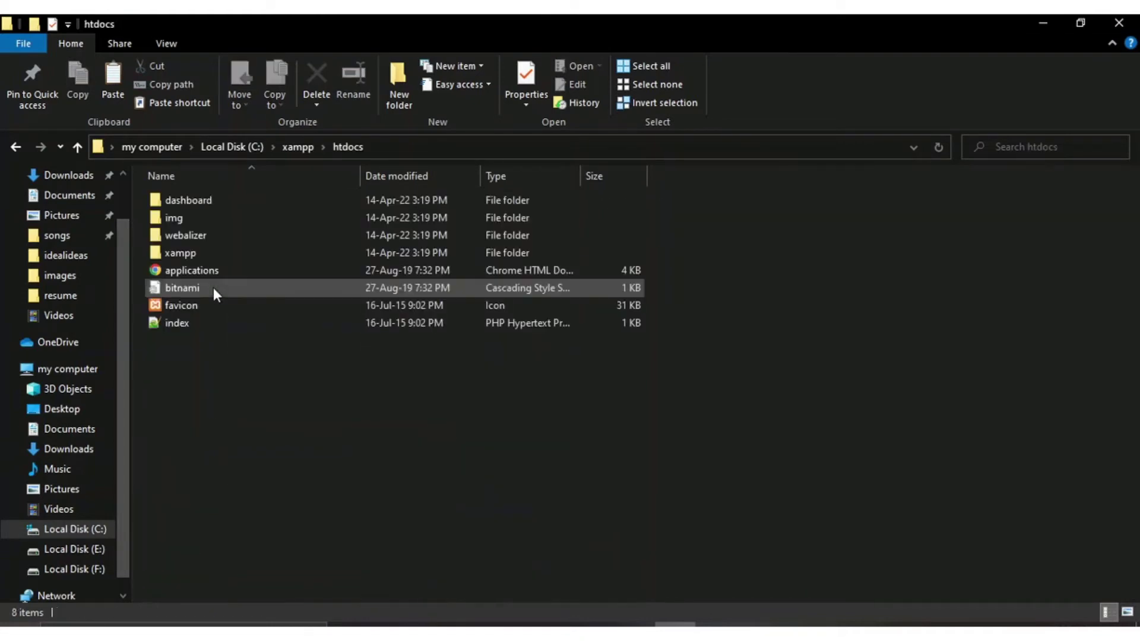
pyautogui.rightClick(251, 373)
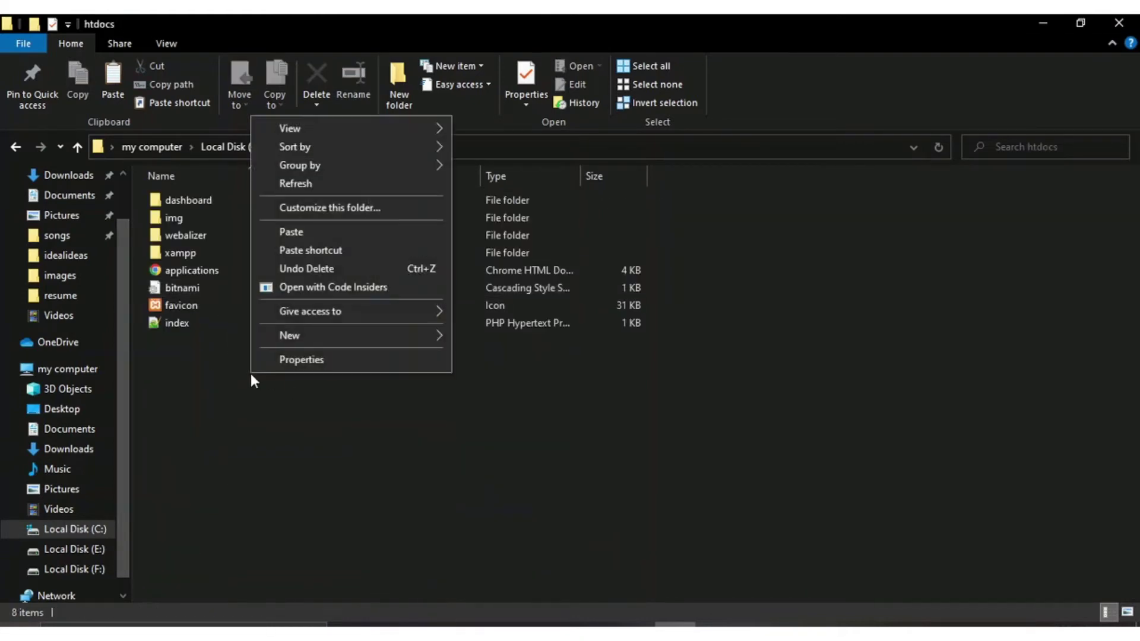
pyautogui.click(297, 231)
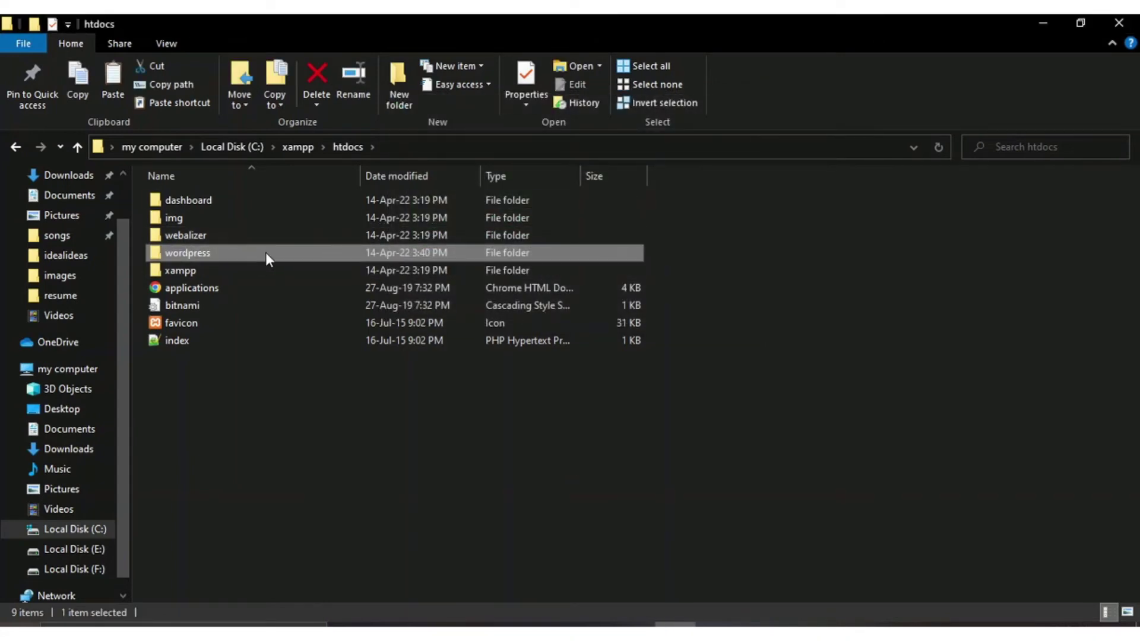
# Step: Rename the copied wordpress folder in htdocs to 'sportman'
pyautogui.rightClick(213, 256)
pyautogui.click(256, 585)
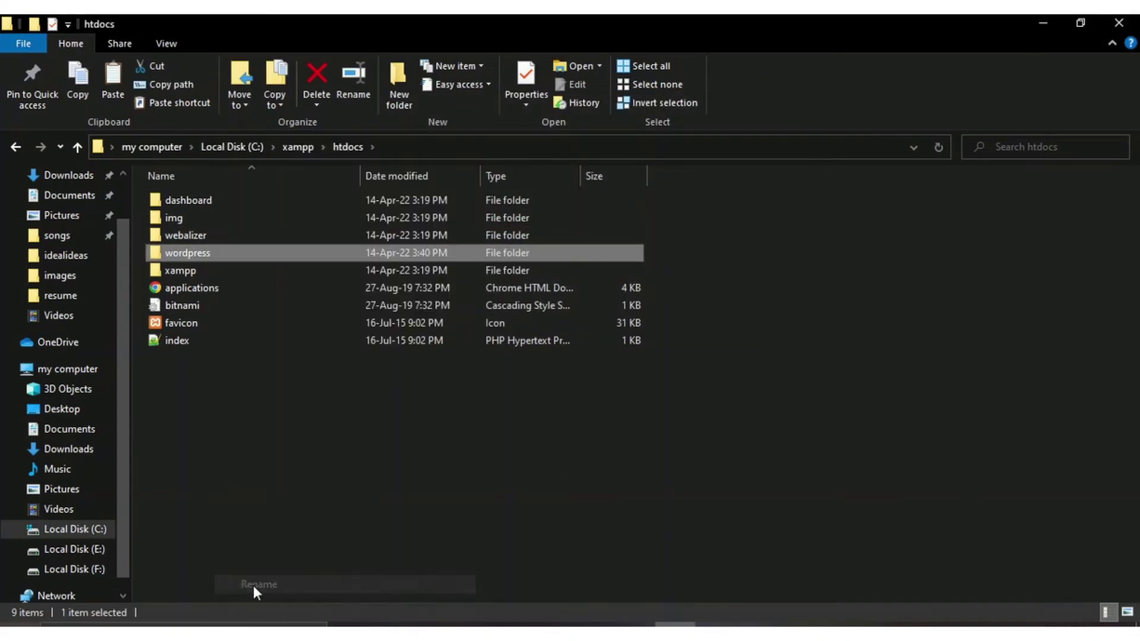
pyautogui.press('BackSpace')
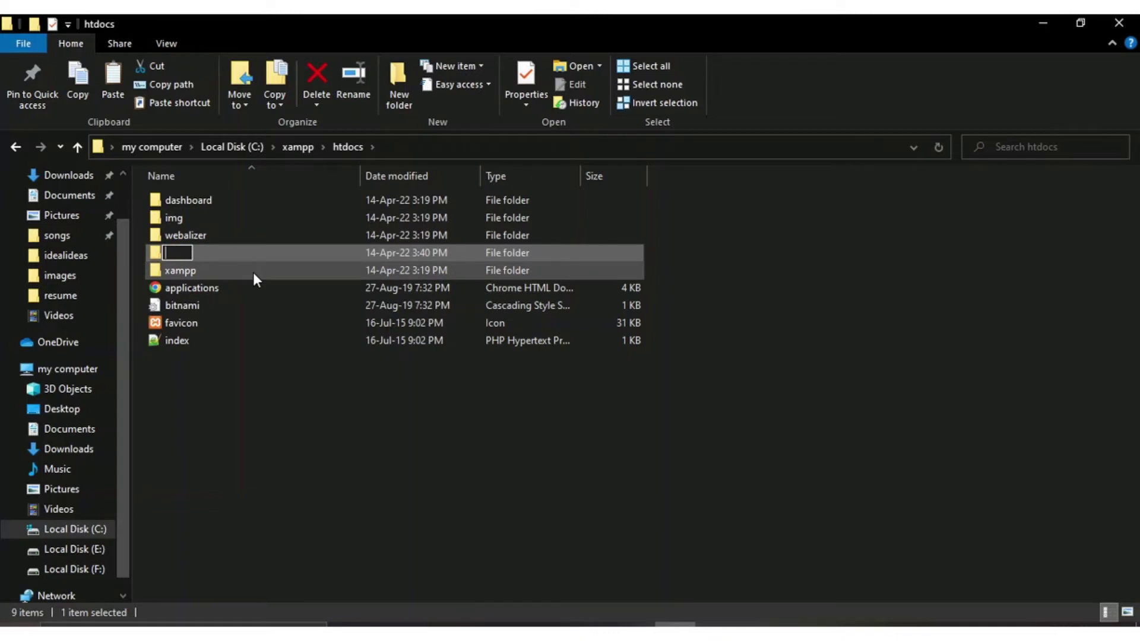
pyautogui.write('sportman')
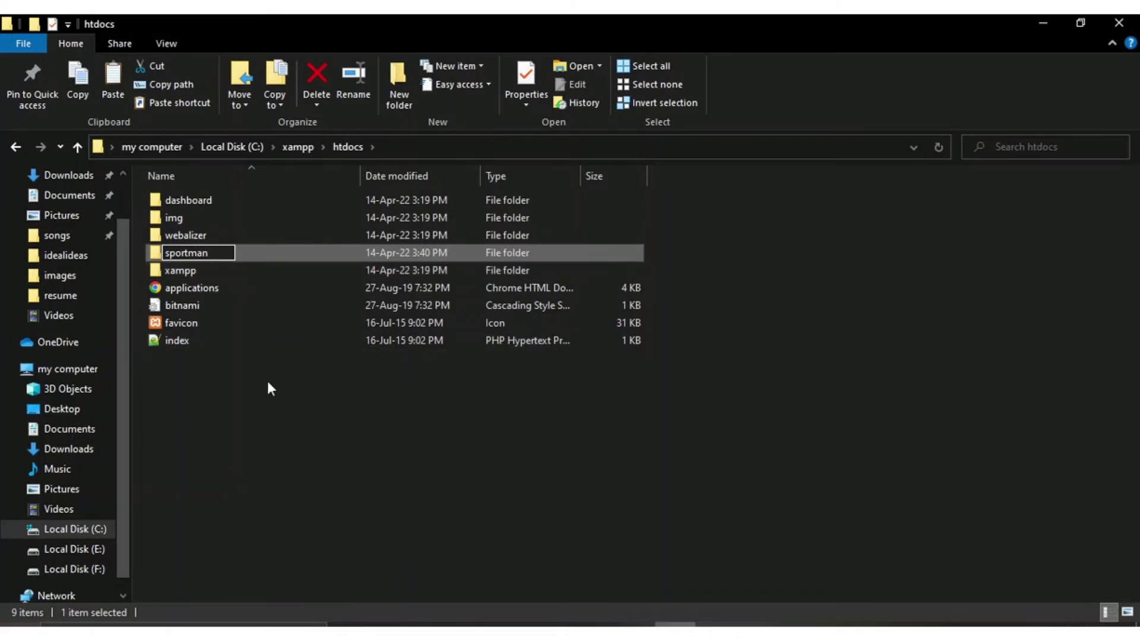
pyautogui.click(266, 379)
# Step: Check the sportman folder holds the WordPress files, then return up to C:\xampp
pyautogui.doubleClick(231, 236)
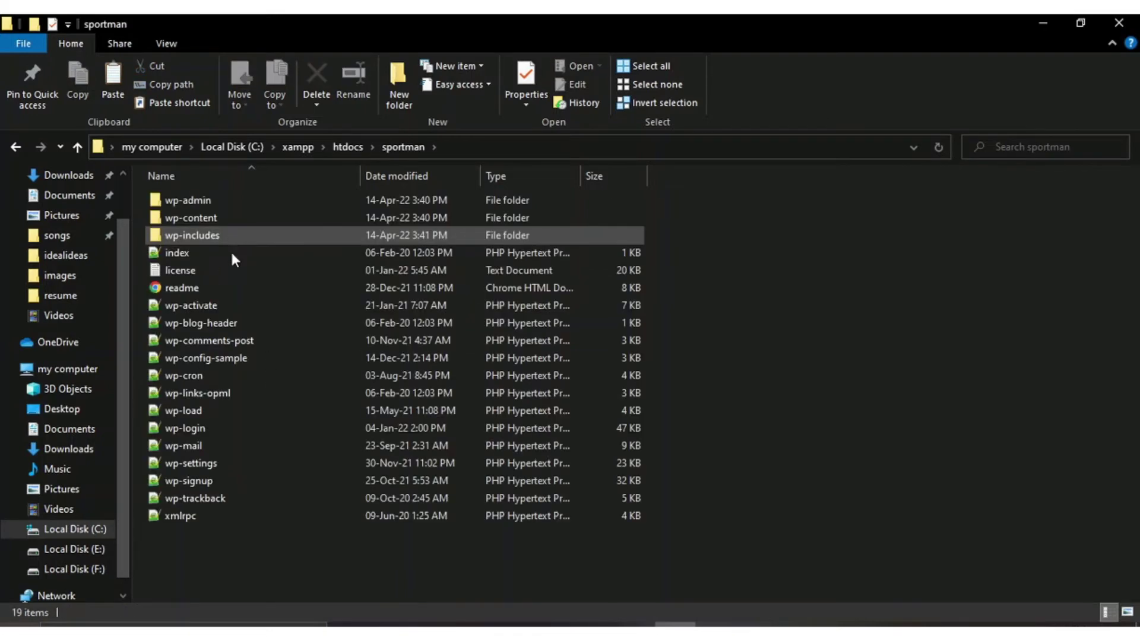
pyautogui.moveTo(750, 550); pyautogui.dragTo(178, 189)
pyautogui.click(16, 149)
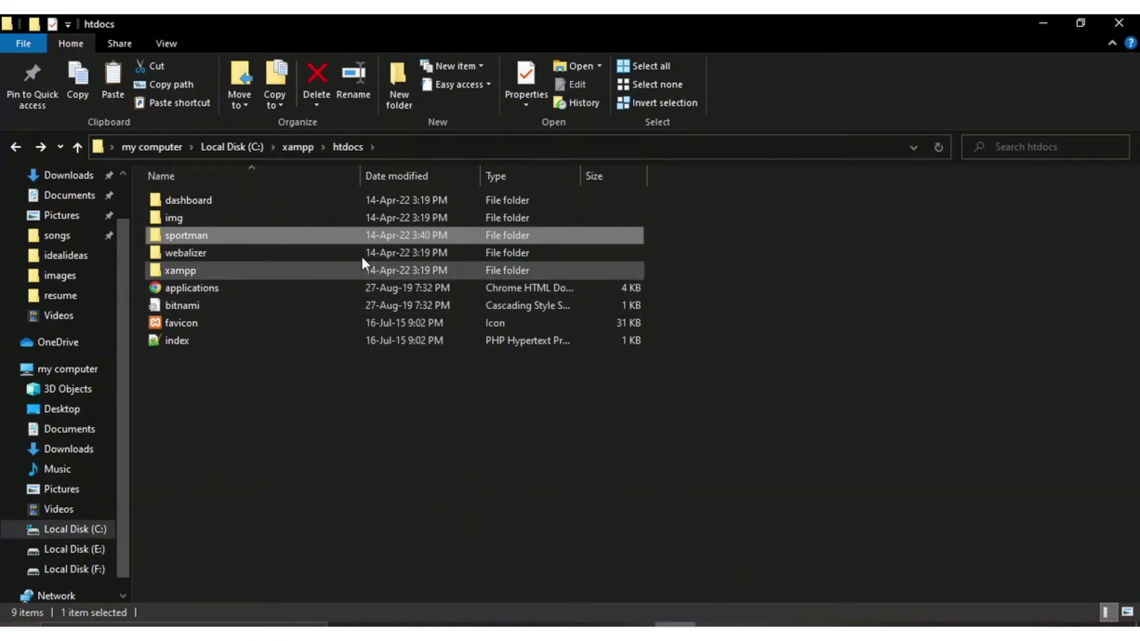
pyautogui.click(301, 147)
# Step: Launch xampp-control from C:\xampp and start Apache (ports 80, 443) and MySQL (port 3306)
pyautogui.scroll(-8, 357, 464)
pyautogui.scroll(2, 300, 454)
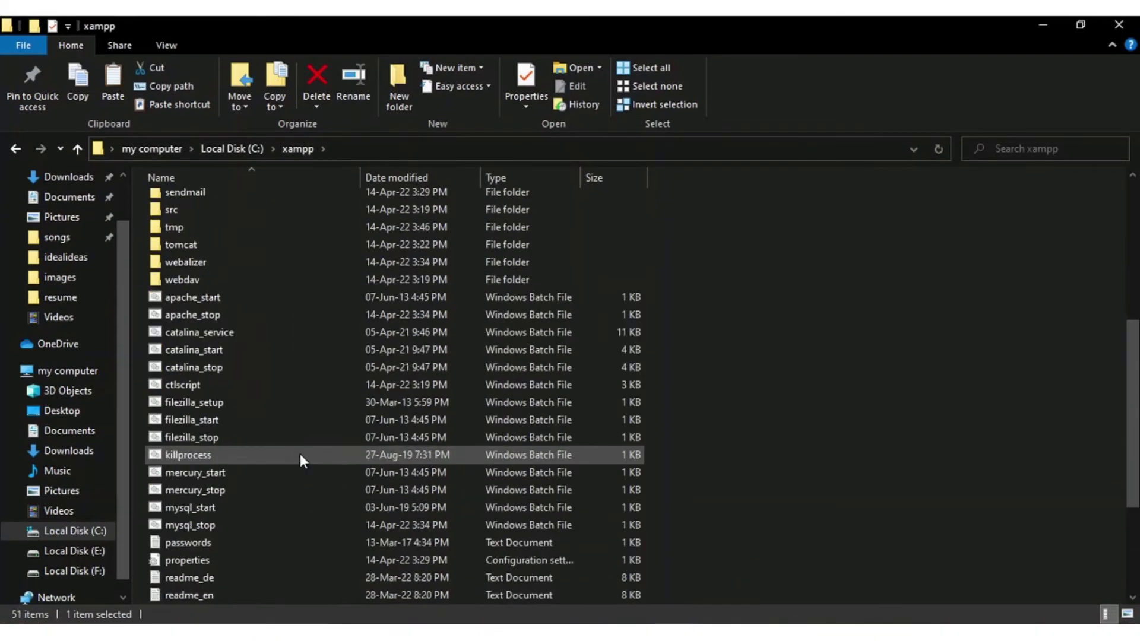
pyautogui.scroll(-4, 254, 484)
pyautogui.doubleClick(219, 577)
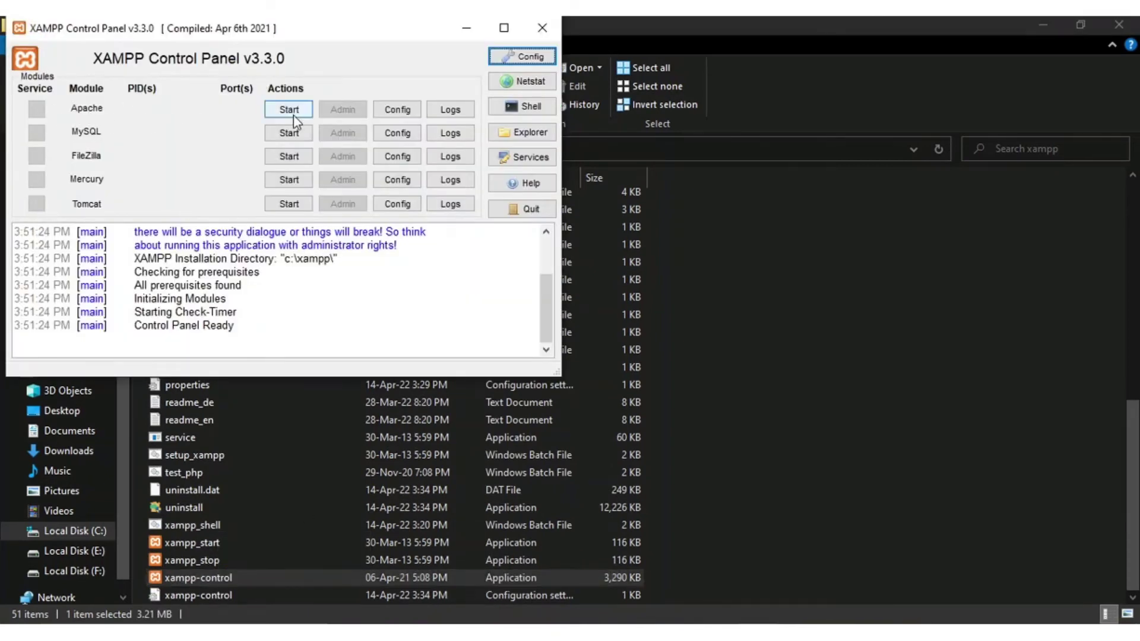
pyautogui.click(290, 111)
pyautogui.click(291, 133)
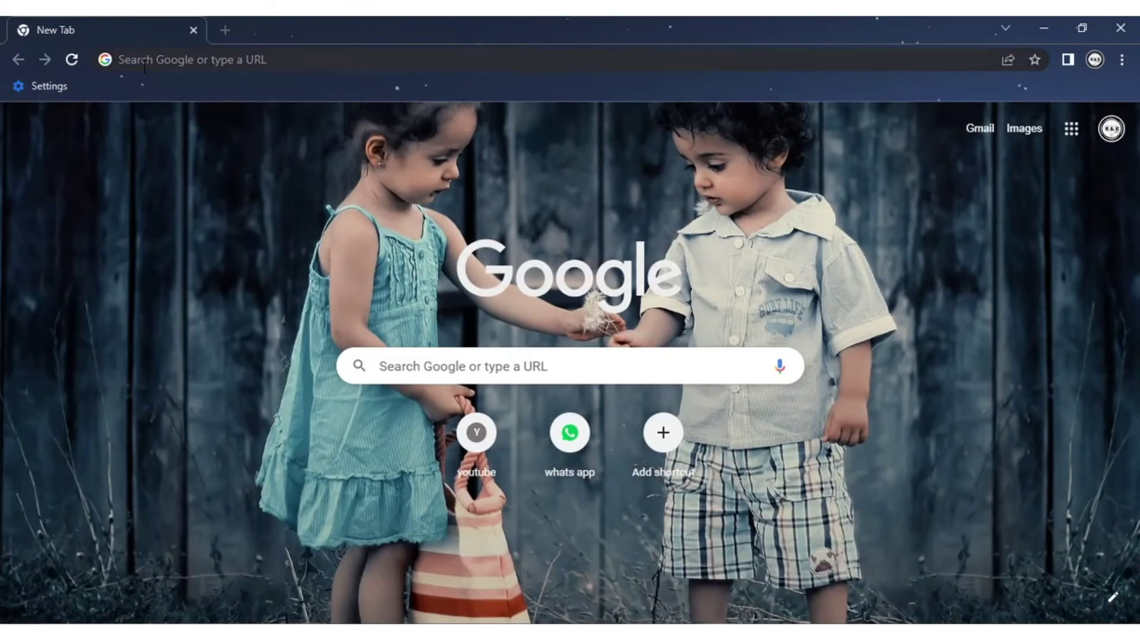
# Step: Load localhost in Chrome and confirm the XAMPP dashboard appears
pyautogui.click(140, 62)
pyautogui.write('localhost')
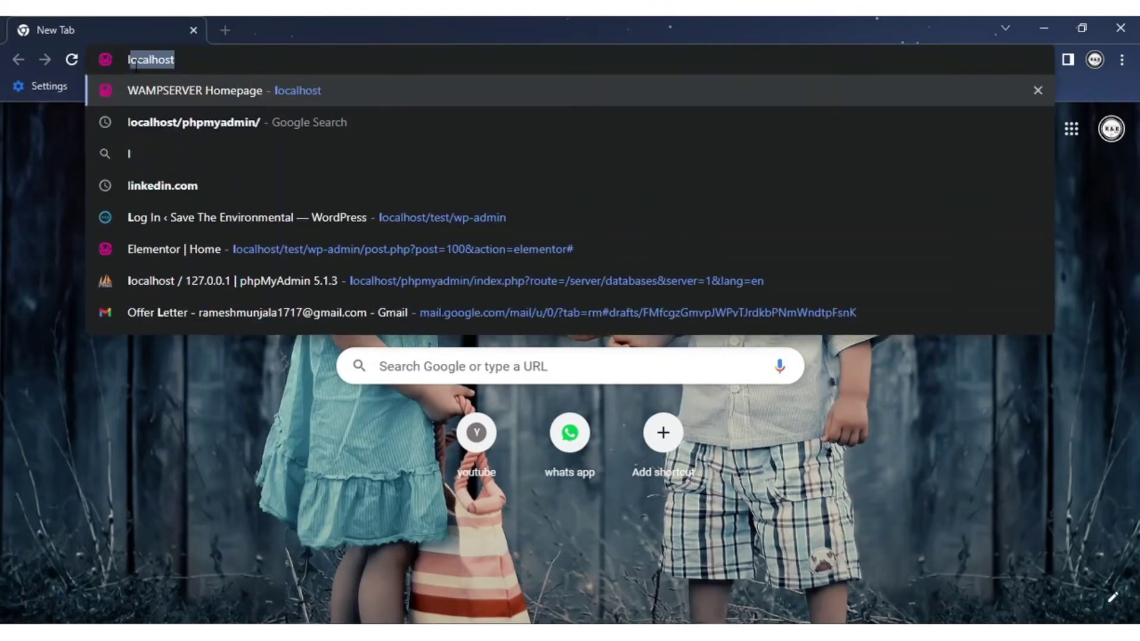
pyautogui.press('Return')
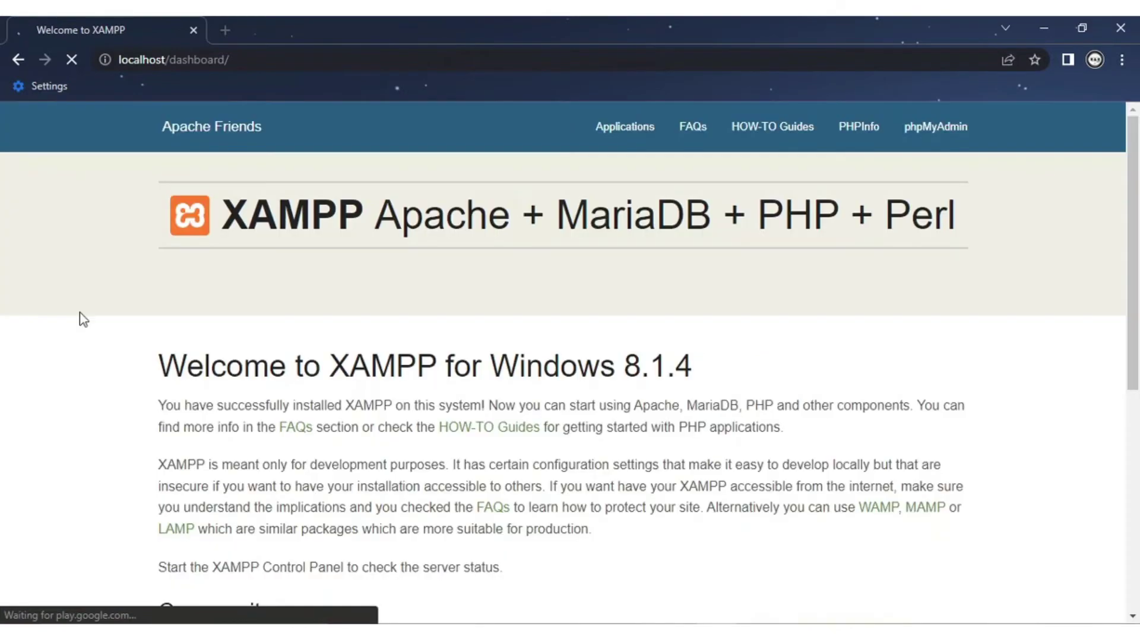
pyautogui.scroll(-7, 377, 347)
pyautogui.scroll(7, 384, 337)
# Step: Change the address to localhost/phpmyadmin and reach the local phpMyAdmin home page
pyautogui.click(253, 54)
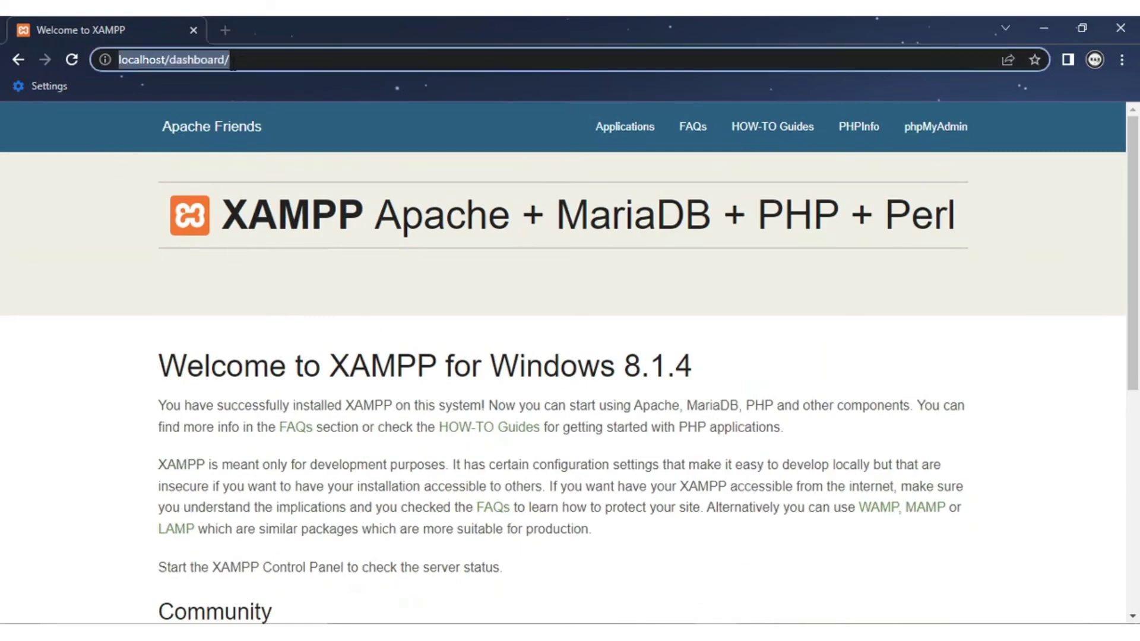
pyautogui.click(230, 59)
pyautogui.press('BackSpace')
pyautogui.press('BackSpace')
pyautogui.press('BackSpace')
pyautogui.press('BackSpace')
pyautogui.press('BackSpace')
pyautogui.press('BackSpace')
pyautogui.press('BackSpace')
pyautogui.press('BackSpace')
pyautogui.press('BackSpace')
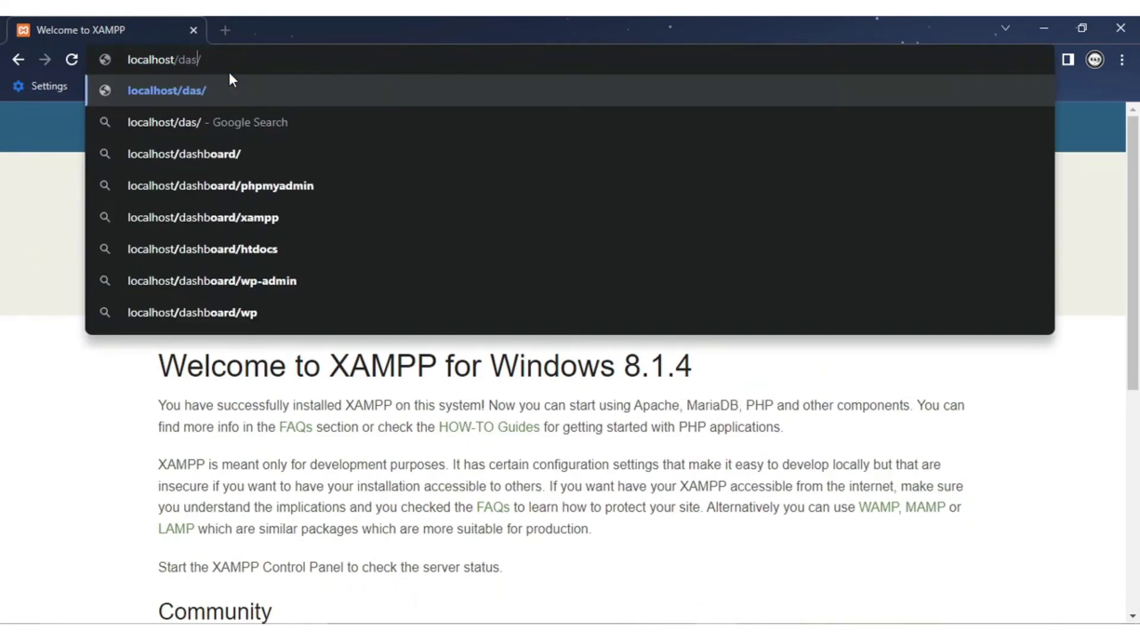
pyautogui.write('ph')
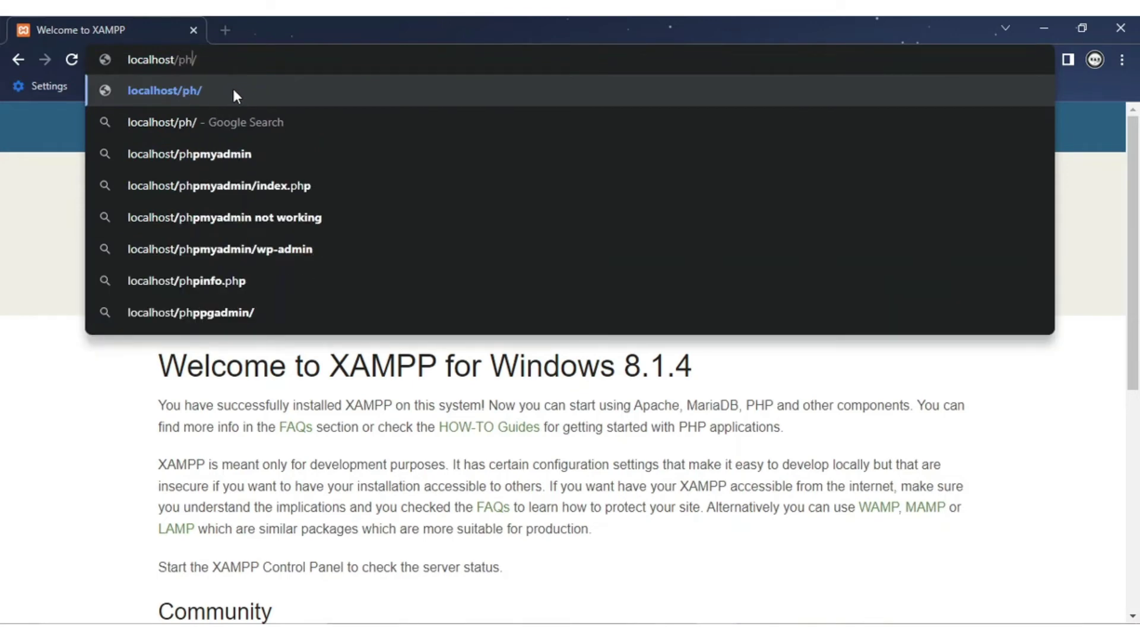
pyautogui.write('pa')
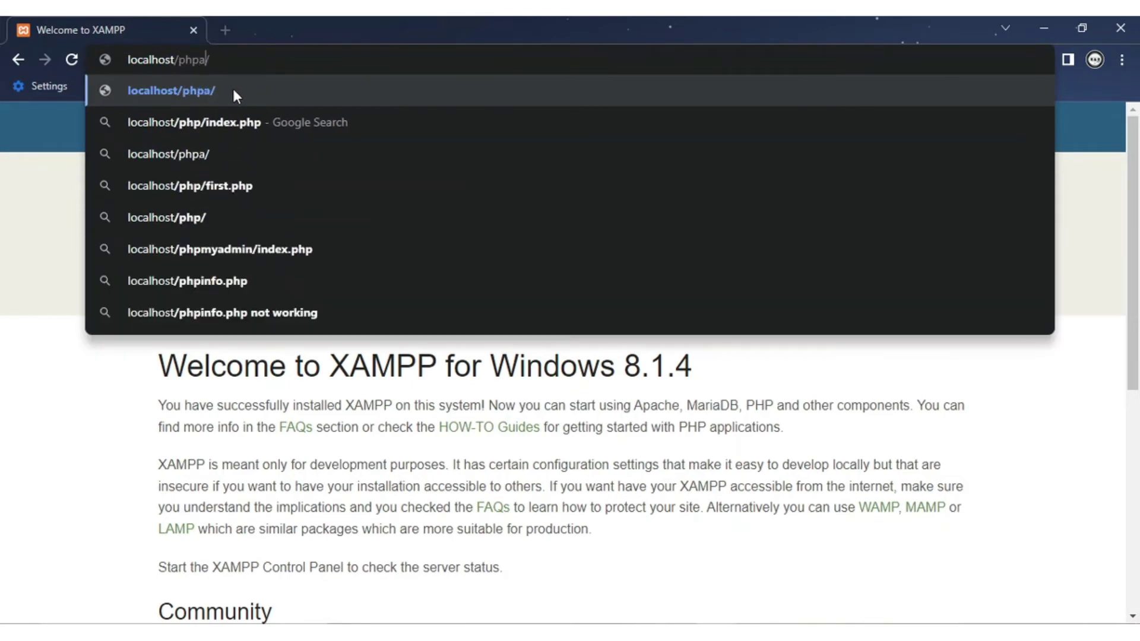
pyautogui.write('d')
pyautogui.press('BackSpace')
pyautogui.press('BackSpace')
pyautogui.write('my')
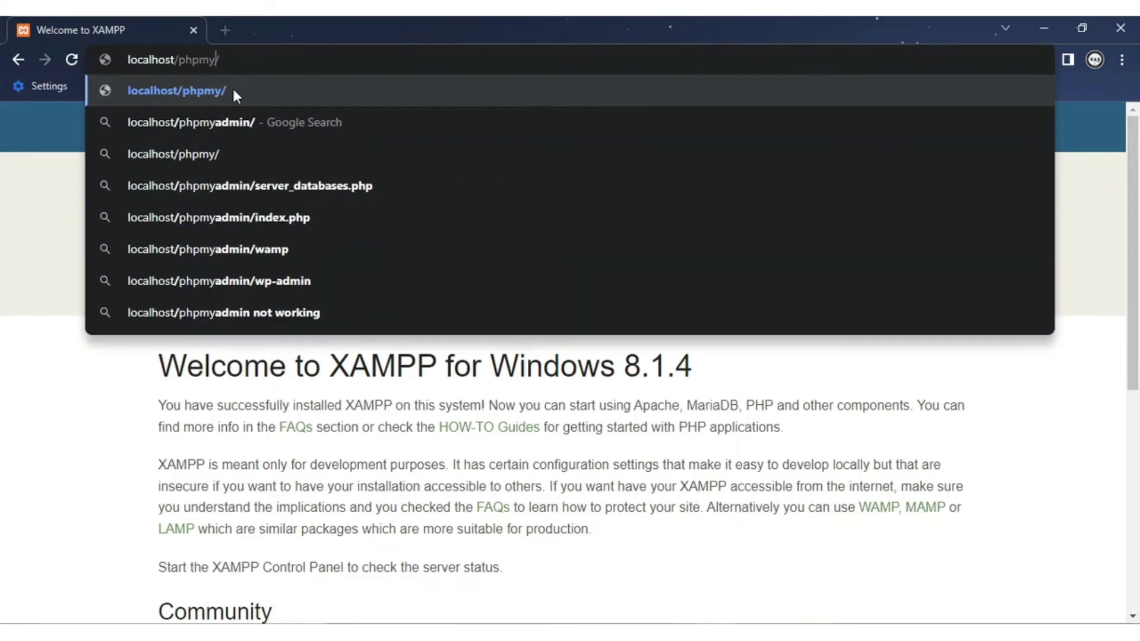
pyautogui.click(233, 116)
pyautogui.click(233, 290)
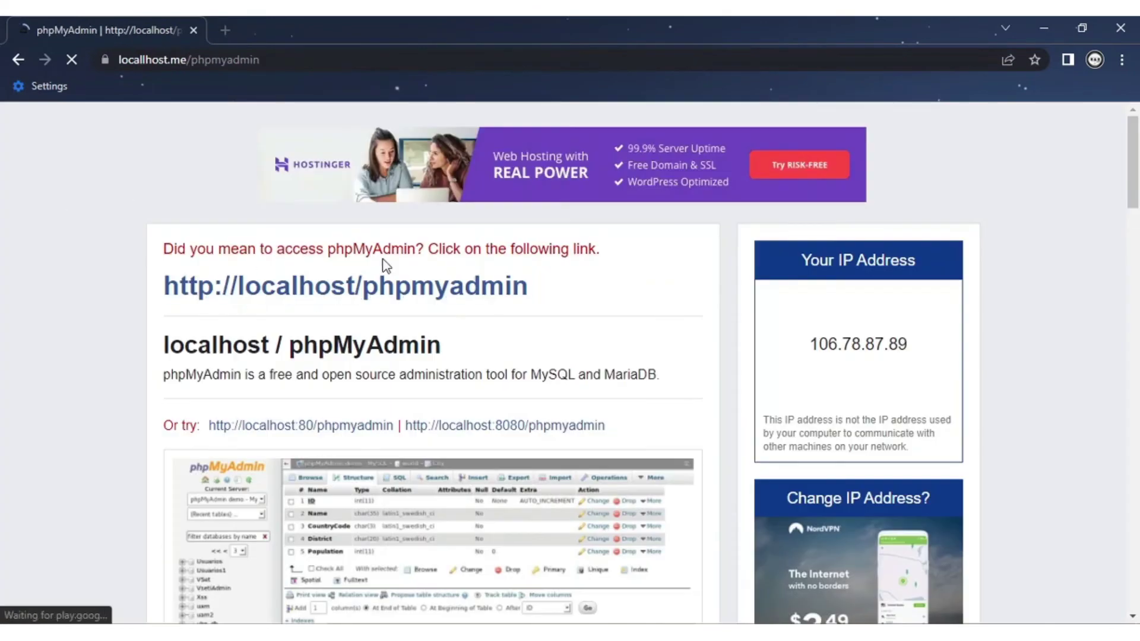
pyautogui.click(309, 301)
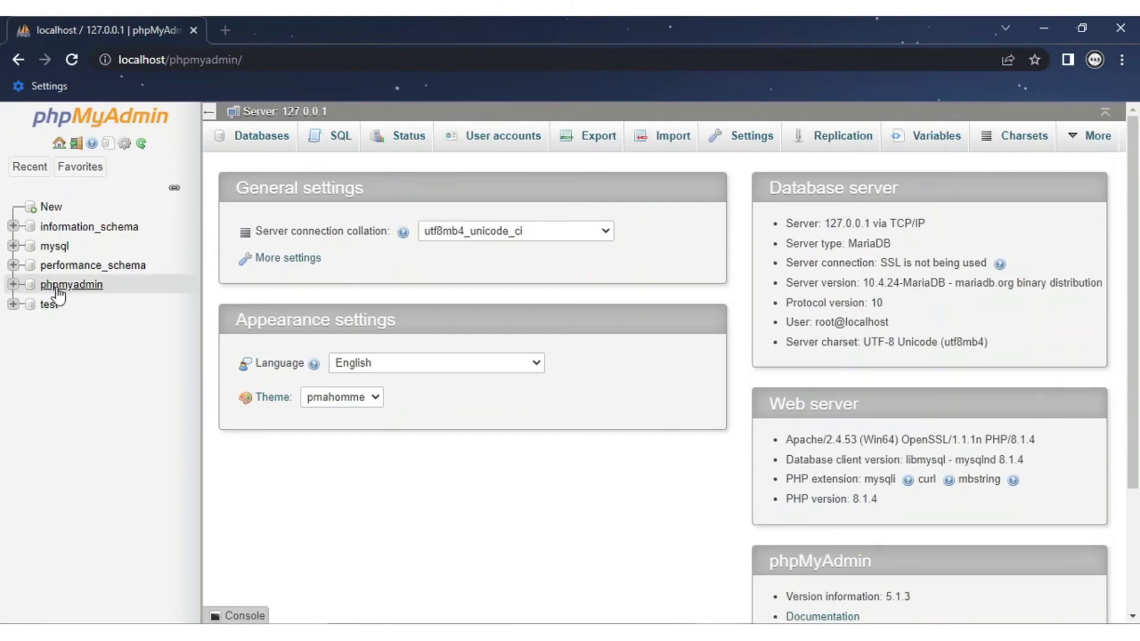
# Step: Open phpMyAdmin's new-database form and locate the sportman folder inside htdocs in File Explorer
pyautogui.click(52, 209)
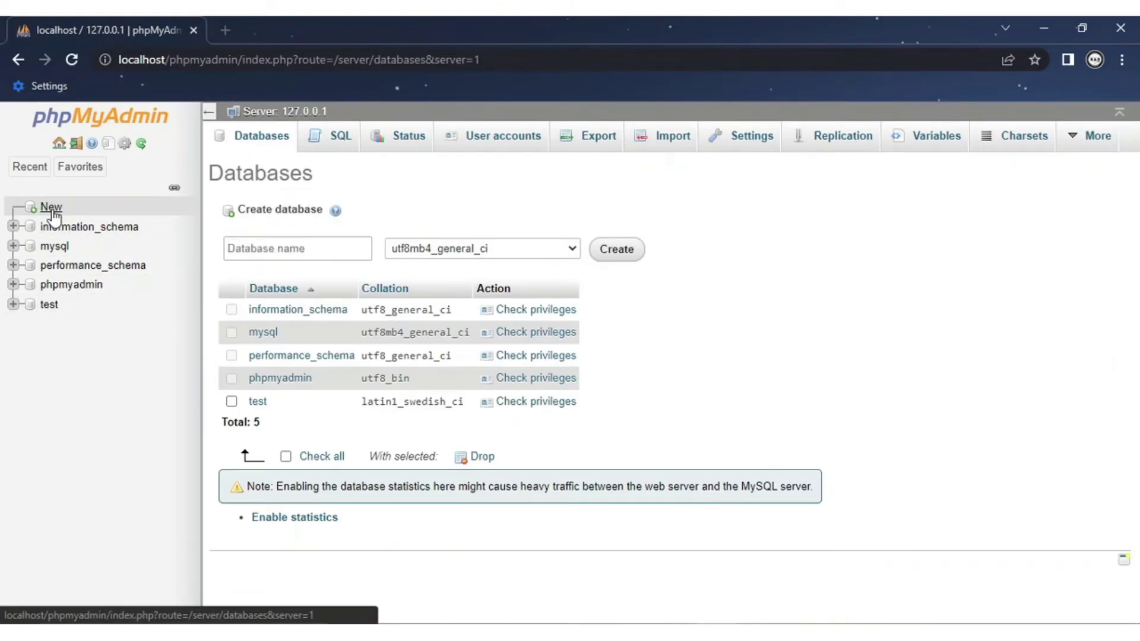
pyautogui.click(282, 247)
pyautogui.hotkey('alt', 'Tab')
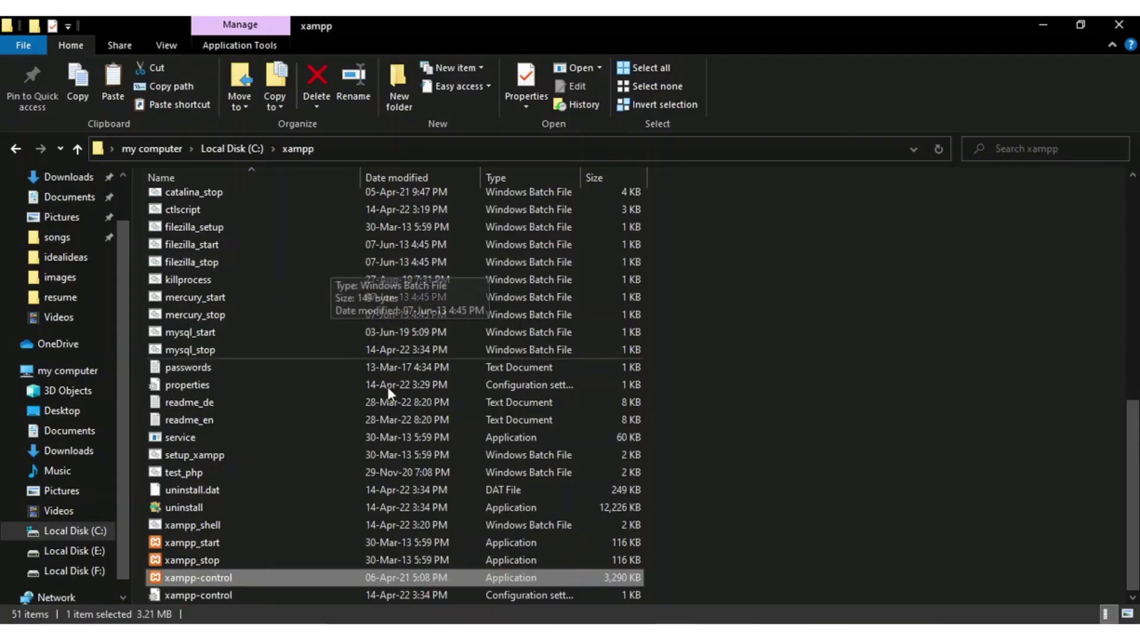
pyautogui.scroll(9, 258, 219)
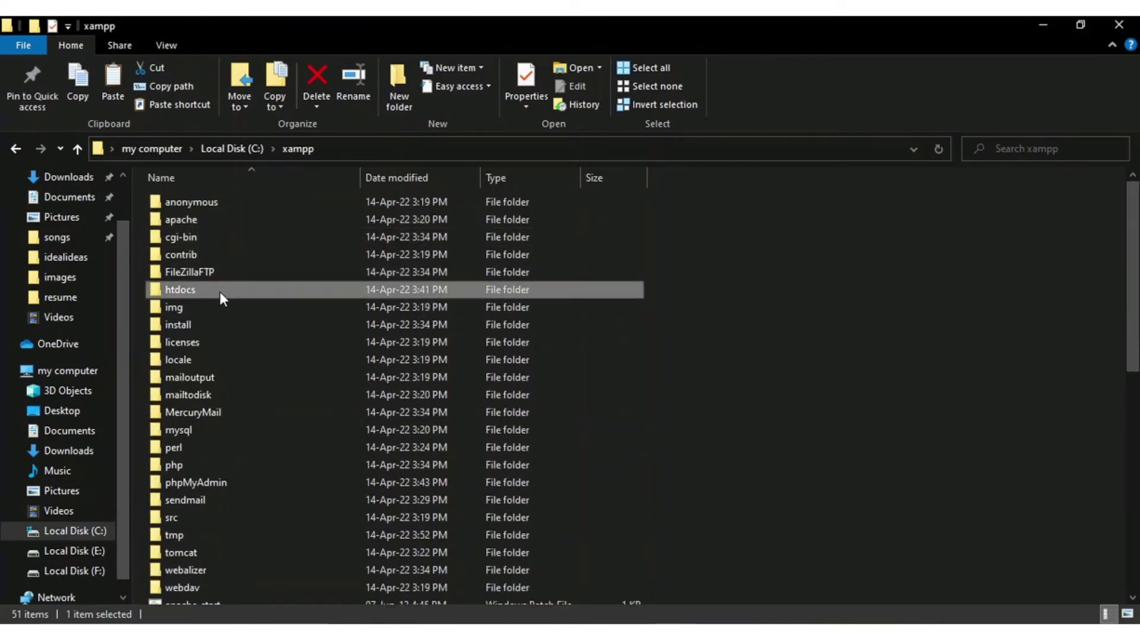
pyautogui.doubleClick(220, 291)
pyautogui.doubleClick(209, 235)
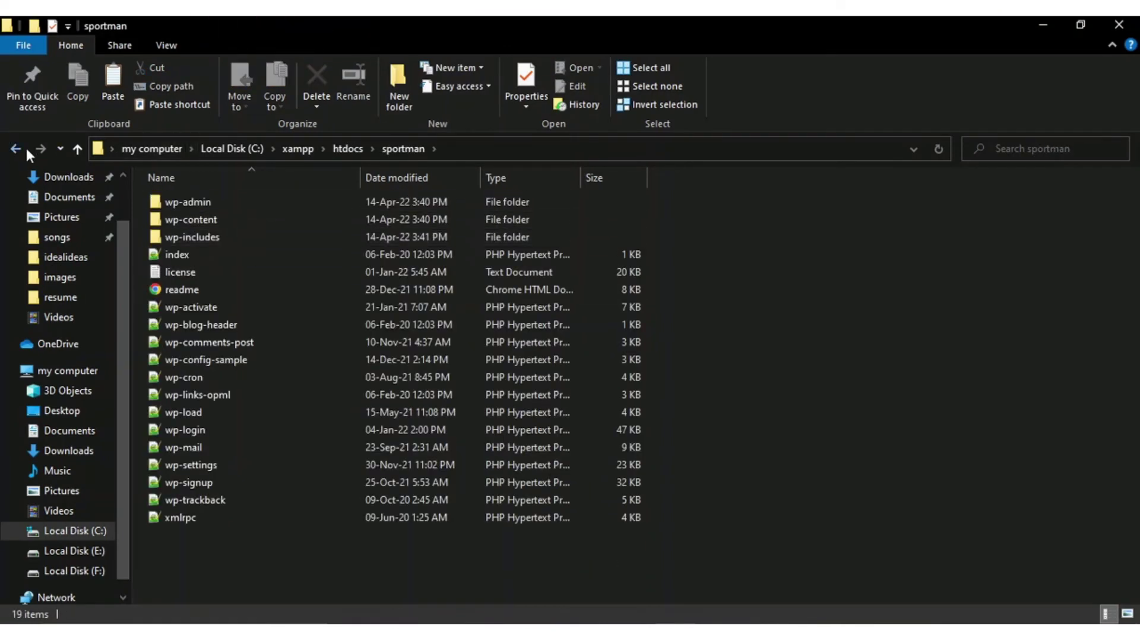
pyautogui.hotkey('alt', 'Left')
pyautogui.doubleClick(203, 236)
pyautogui.click(16, 149)
# Step: Copy the folder name sportman, paste it as the database name, and create the database
pyautogui.click(215, 236)
pyautogui.moveTo(218, 238); pyautogui.dragTo(138, 236)
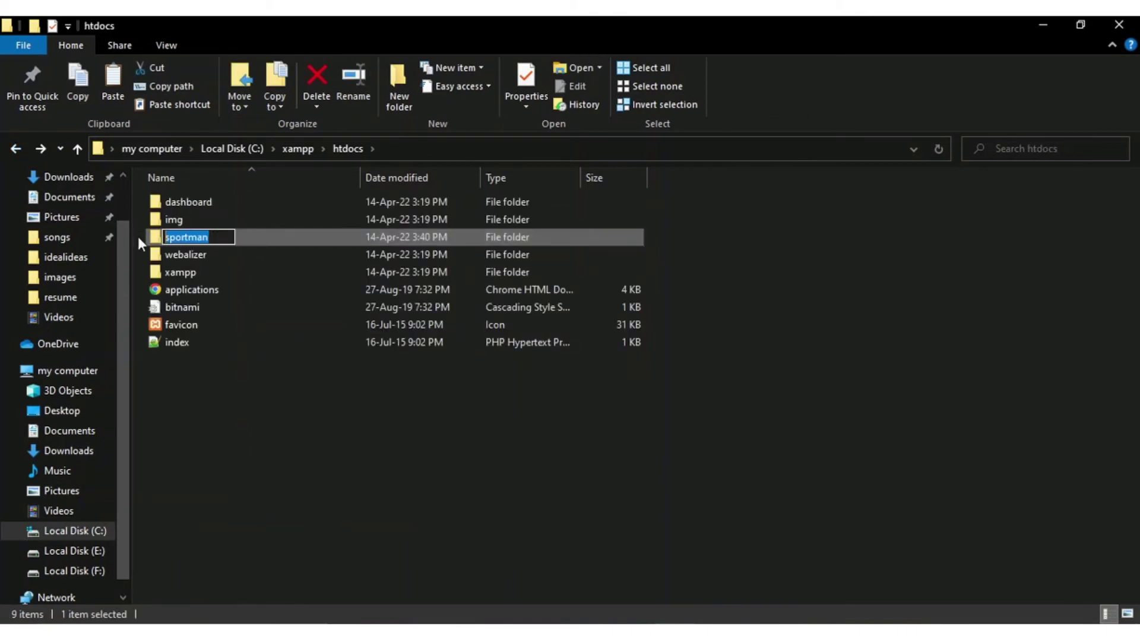
pyautogui.hotkey('ctrl', 'c')
pyautogui.click(435, 495)
pyautogui.click(435, 496)
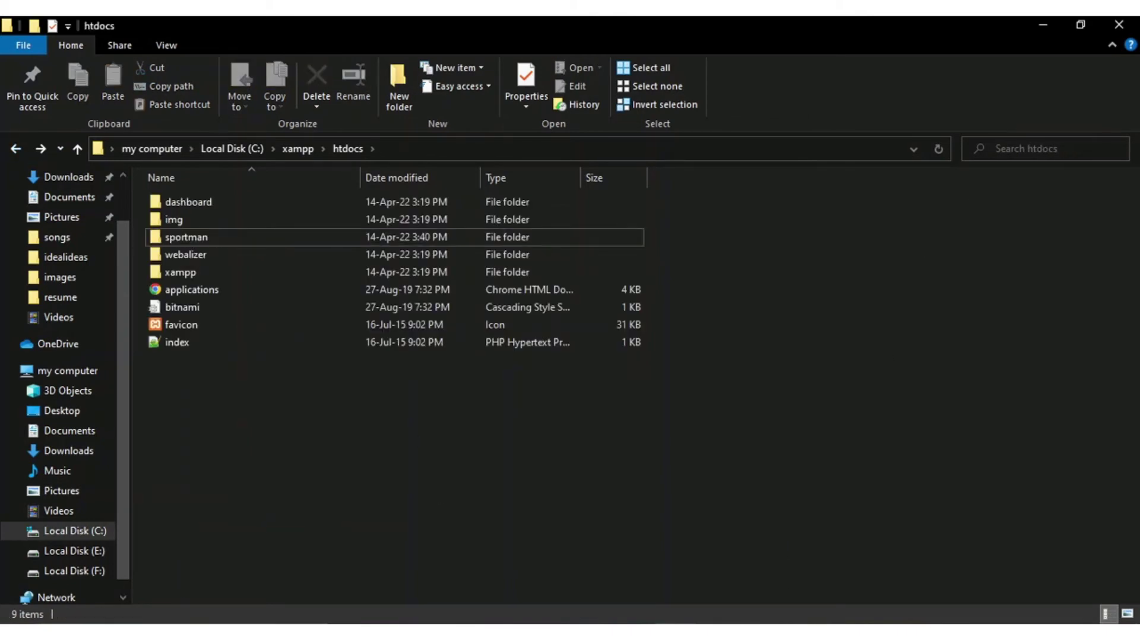
pyautogui.hotkey('alt', 'Tab')
pyautogui.click(264, 250)
pyautogui.hotkey('ctrl', 'v')
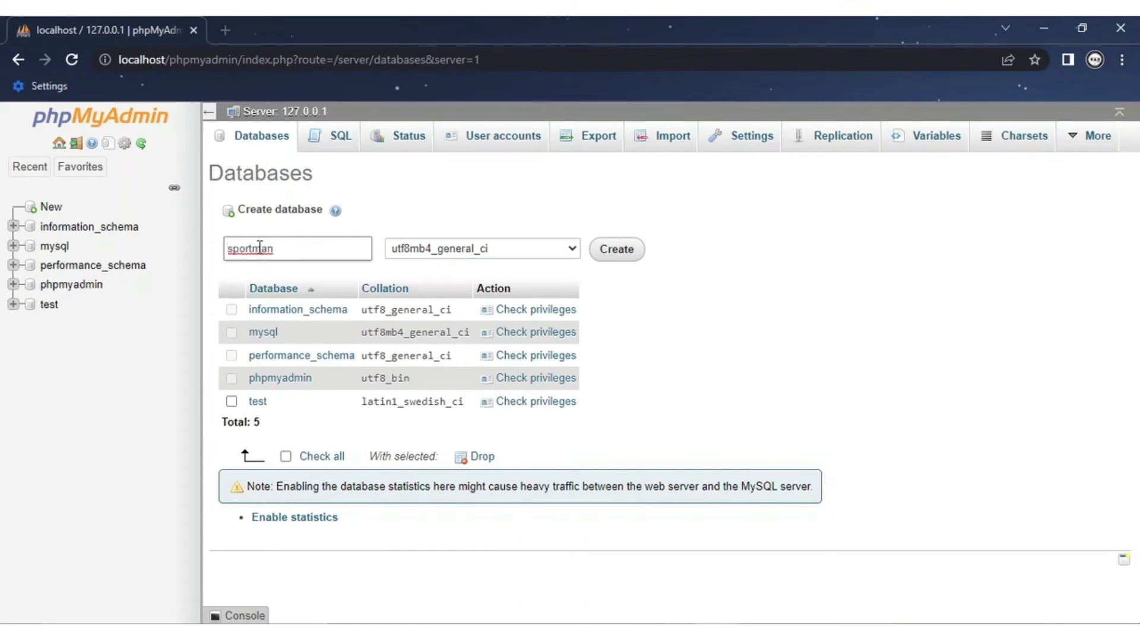
pyautogui.click(618, 257)
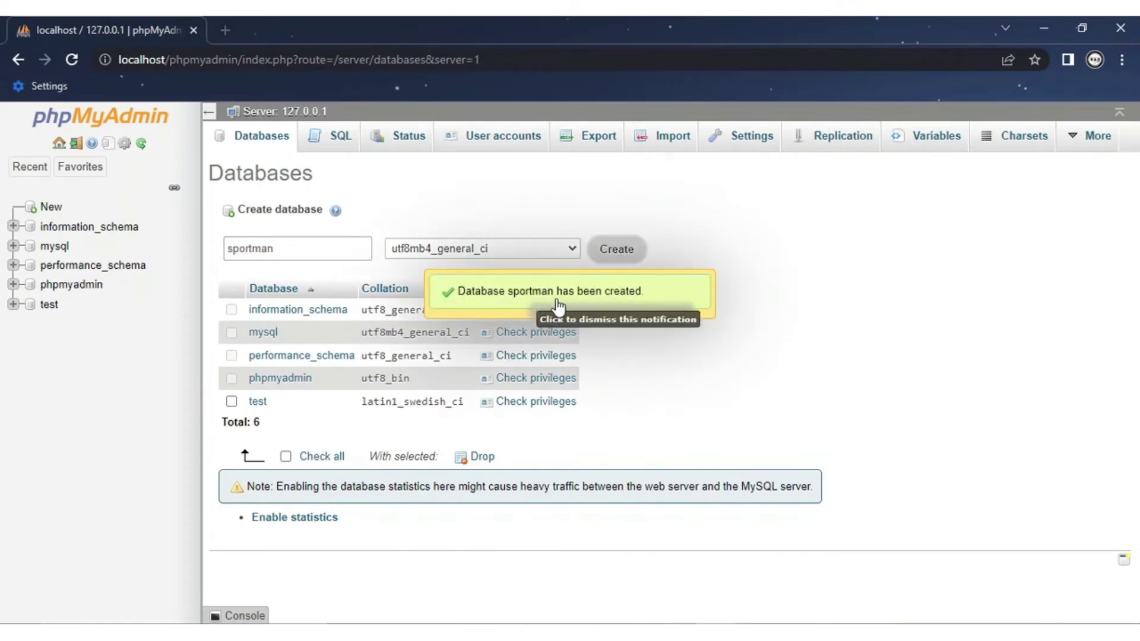
# Step: Load localhost/sportman in a new tab to start the WordPress setup
pyautogui.click(226, 36)
pyautogui.write('localhost')
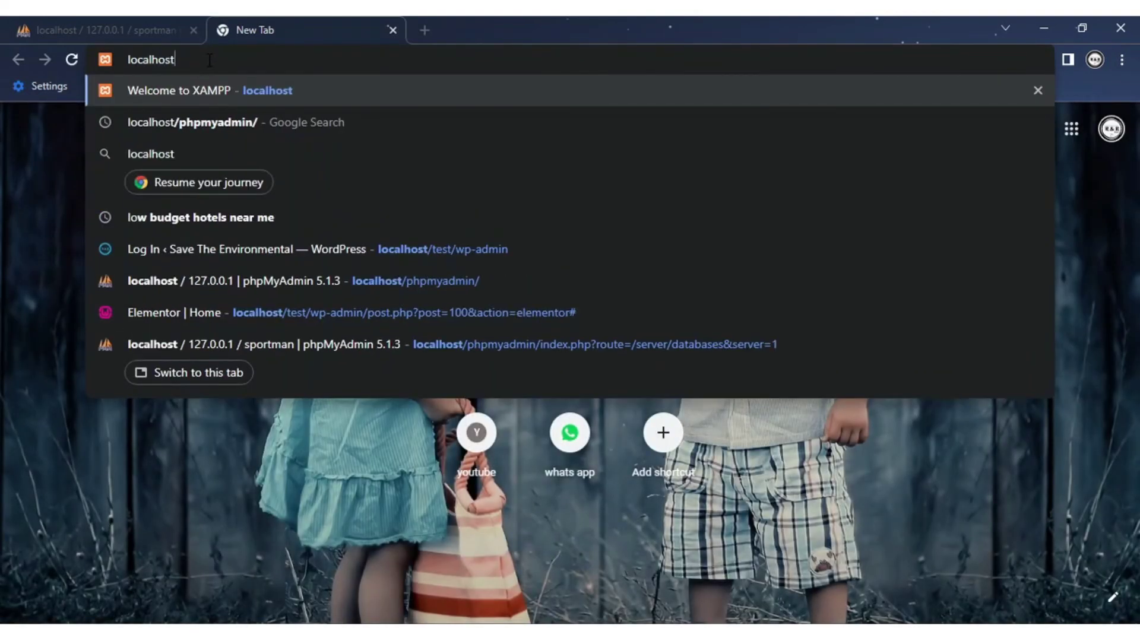
pyautogui.write('/sportman')
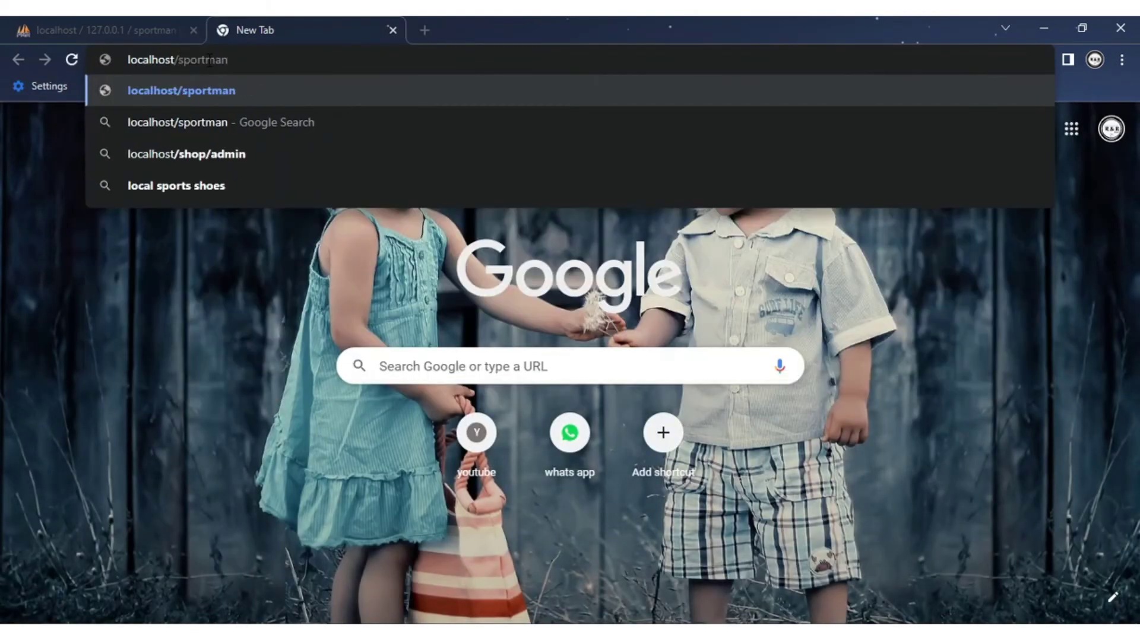
pyautogui.press('Return')
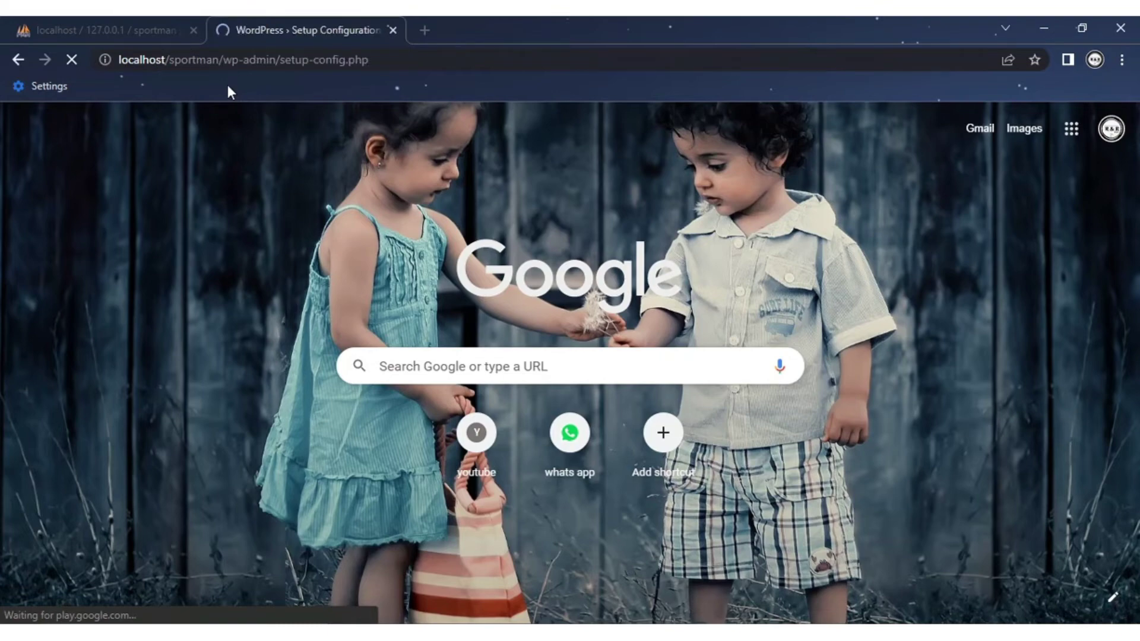
# Step: Keep English (United States) and continue past the welcome page to the database form
pyautogui.scroll(-1, 526, 272)
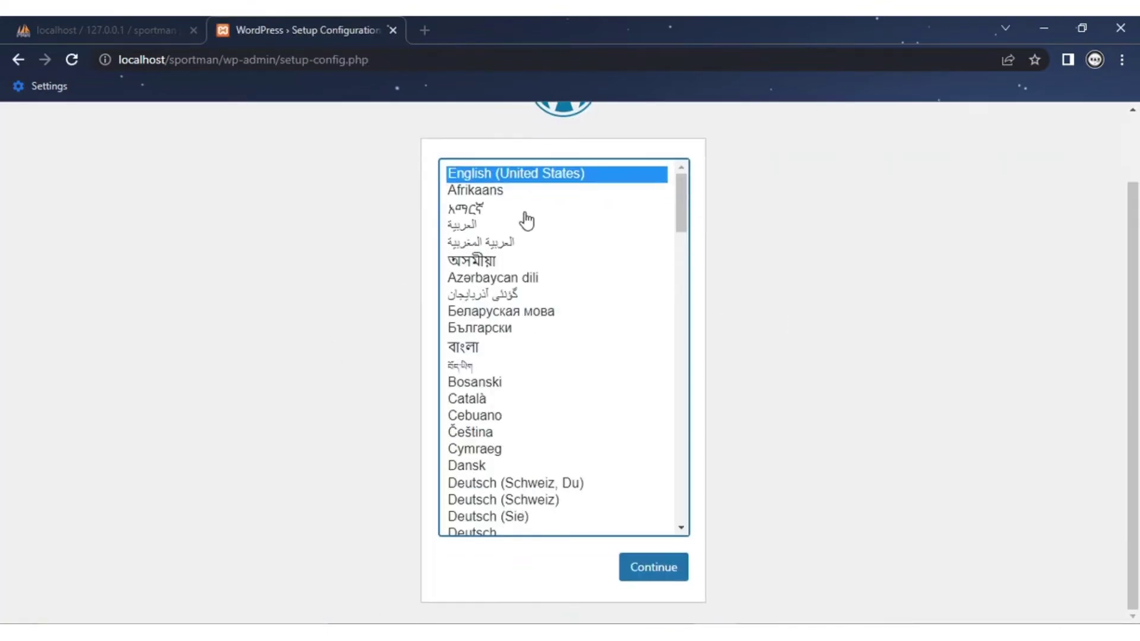
pyautogui.click(657, 565)
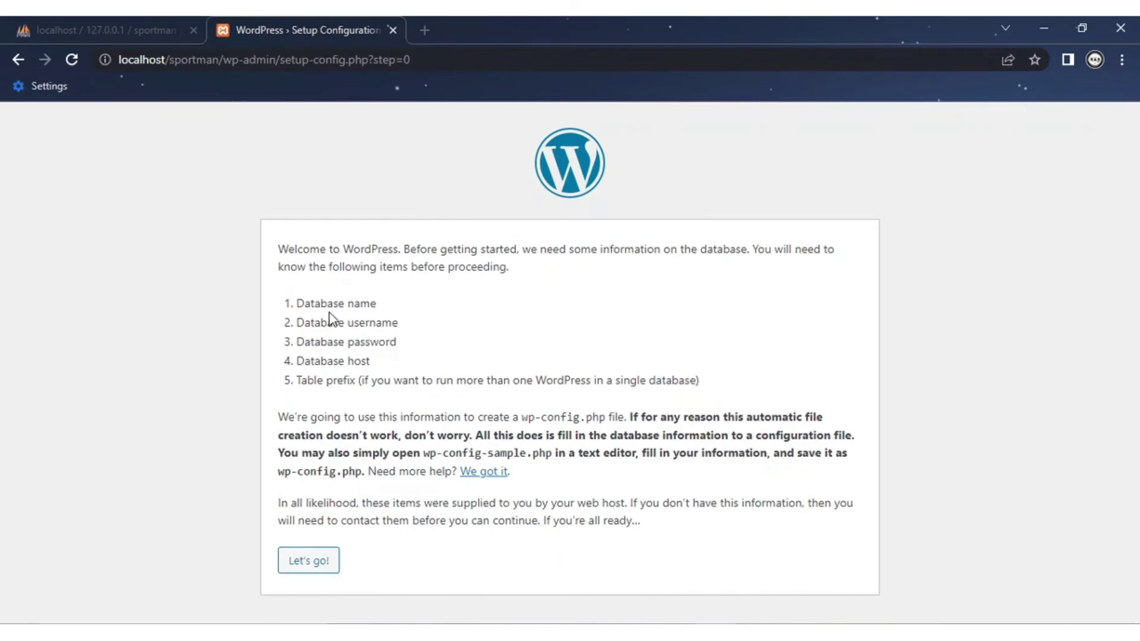
pyautogui.click(314, 568)
# Step: Replace the default database name with sportman, checked against phpMyAdmin
pyautogui.doubleClick(485, 302)
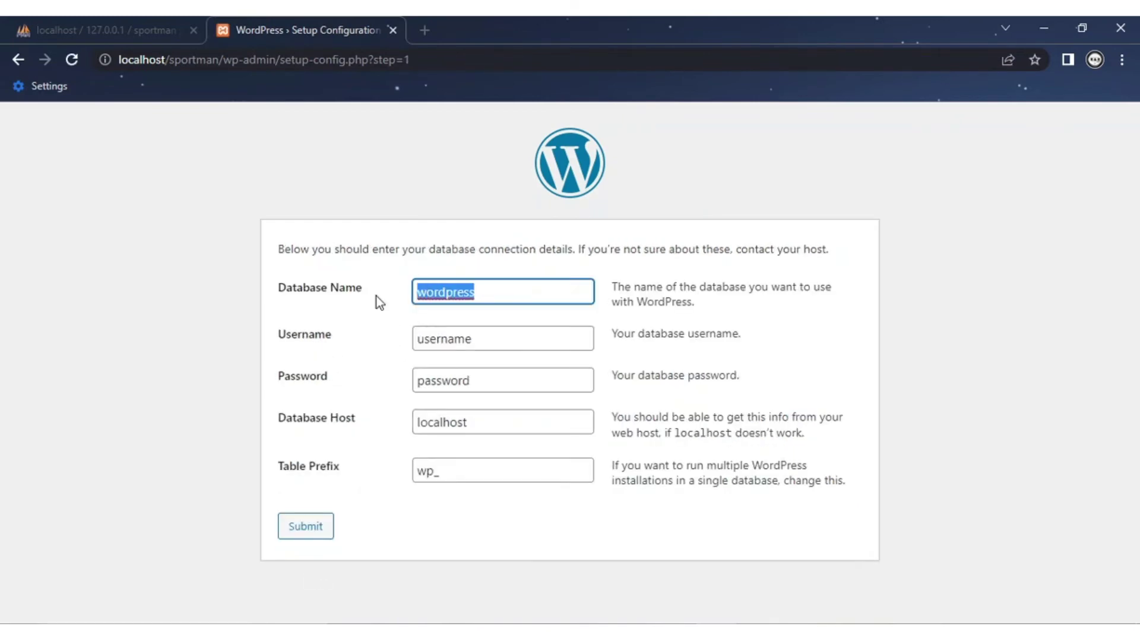
pyautogui.press('BackSpace')
pyautogui.click(59, 18)
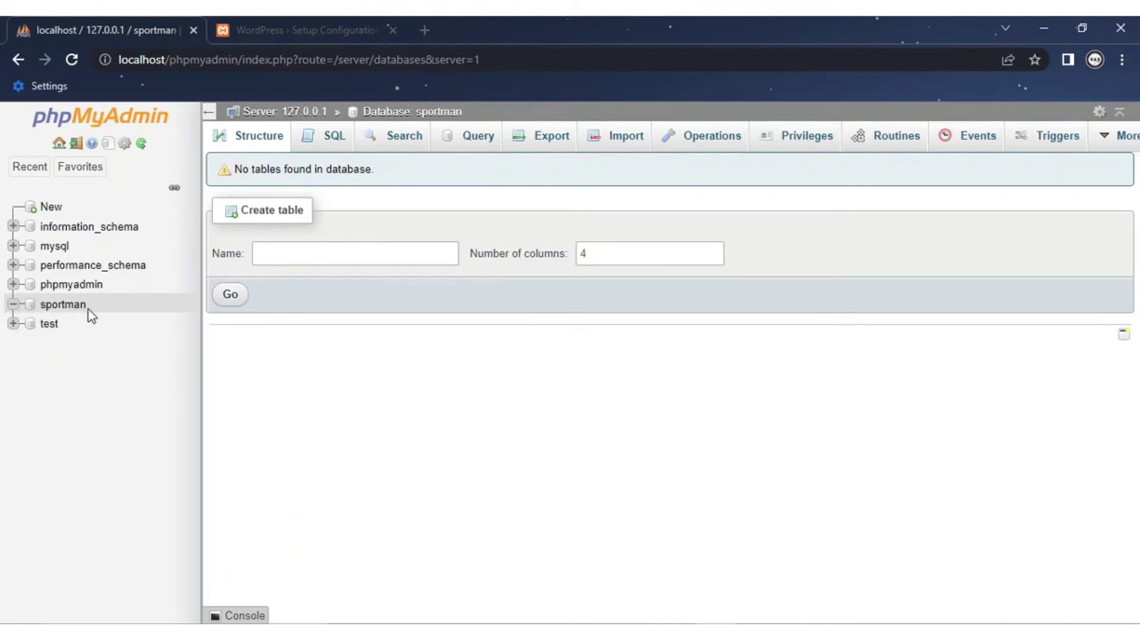
pyautogui.click(272, 27)
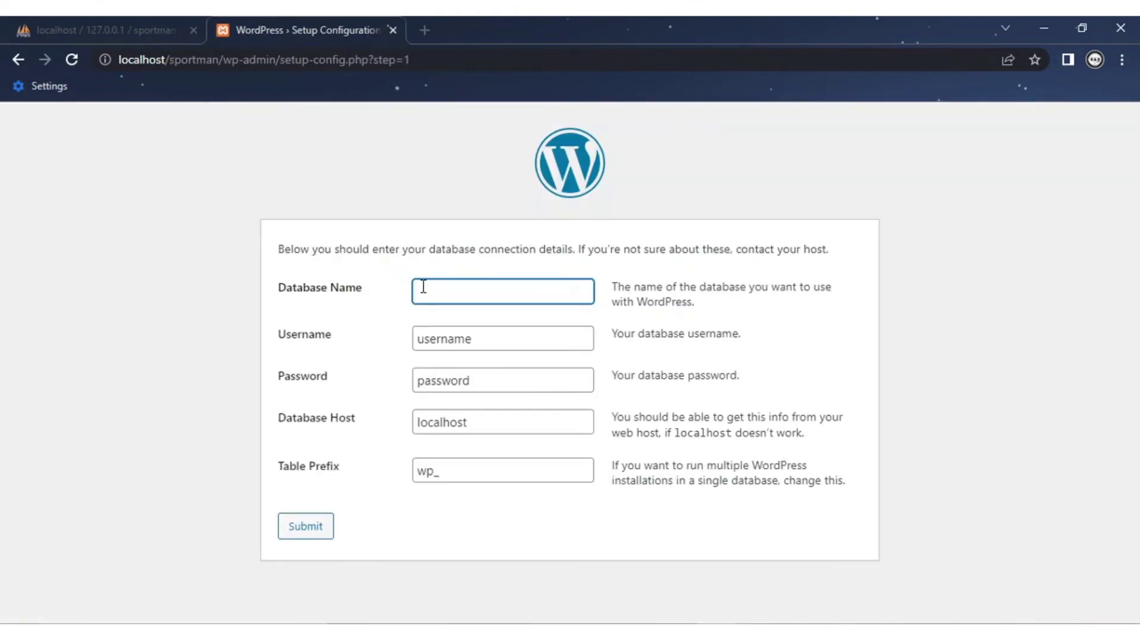
pyautogui.hotkey('ctrl', 'v')
# Step: Set the database username to root and leave the password blank
pyautogui.doubleClick(484, 341)
pyautogui.press('BackSpace')
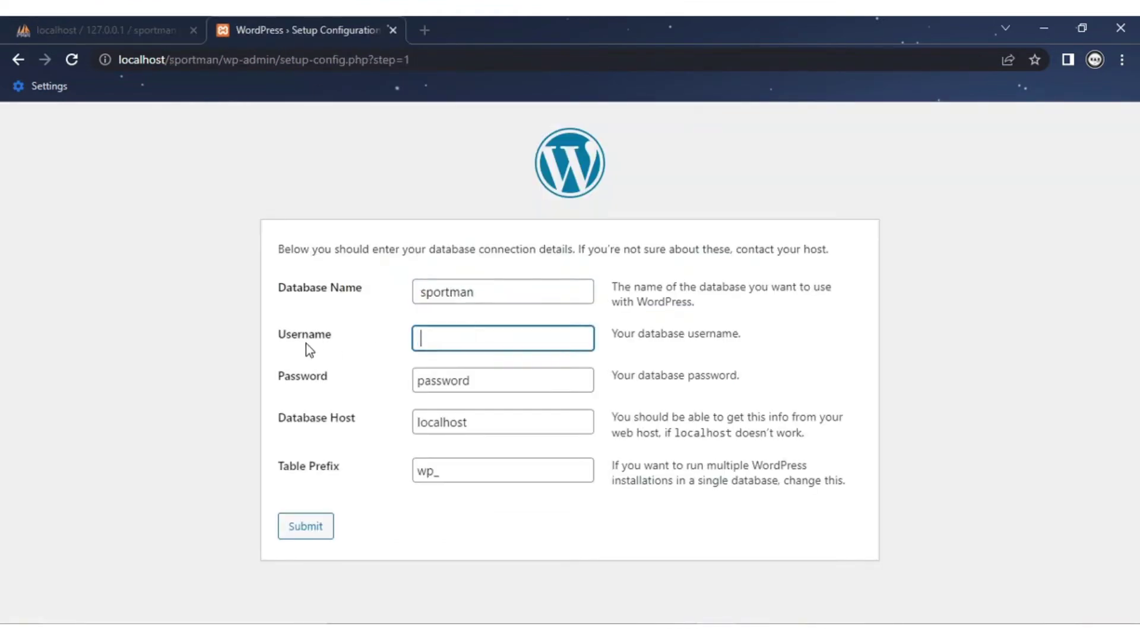
pyautogui.write('root')
pyautogui.press('Tab')
pyautogui.press('BackSpace')
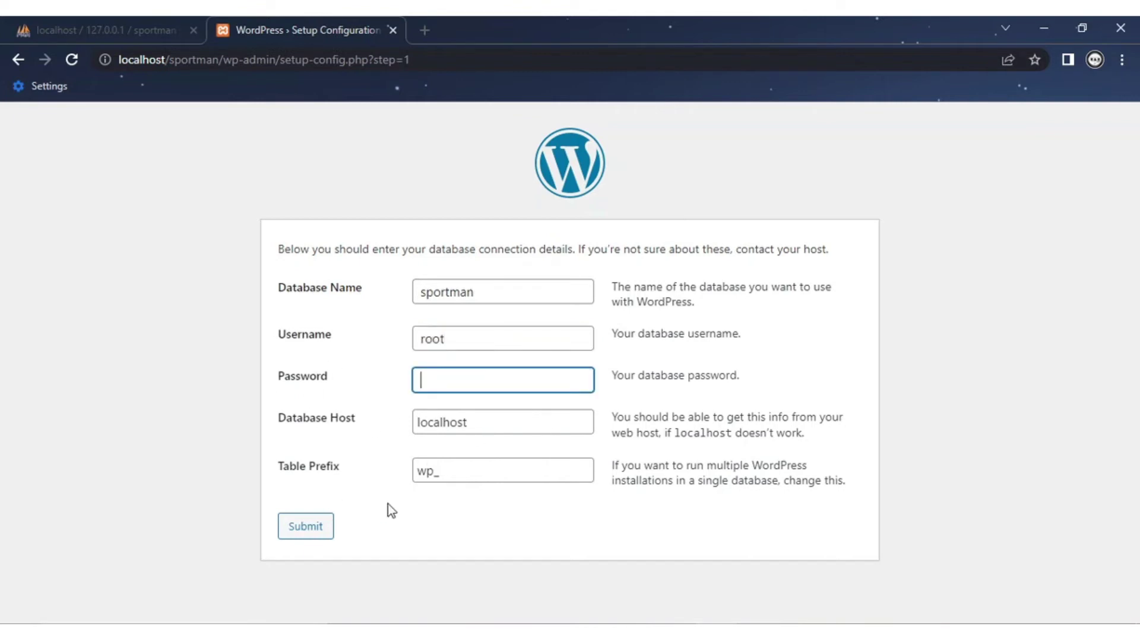
# Step: Submit the database details, run the installation, and enter site title sportman
pyautogui.click(305, 530)
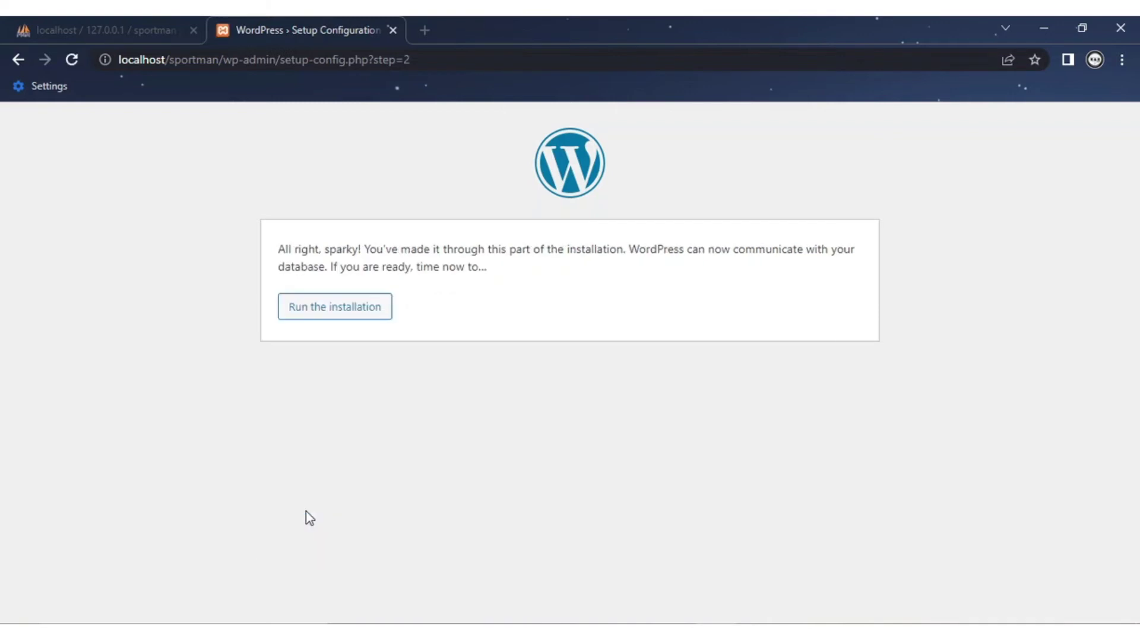
pyautogui.click(324, 318)
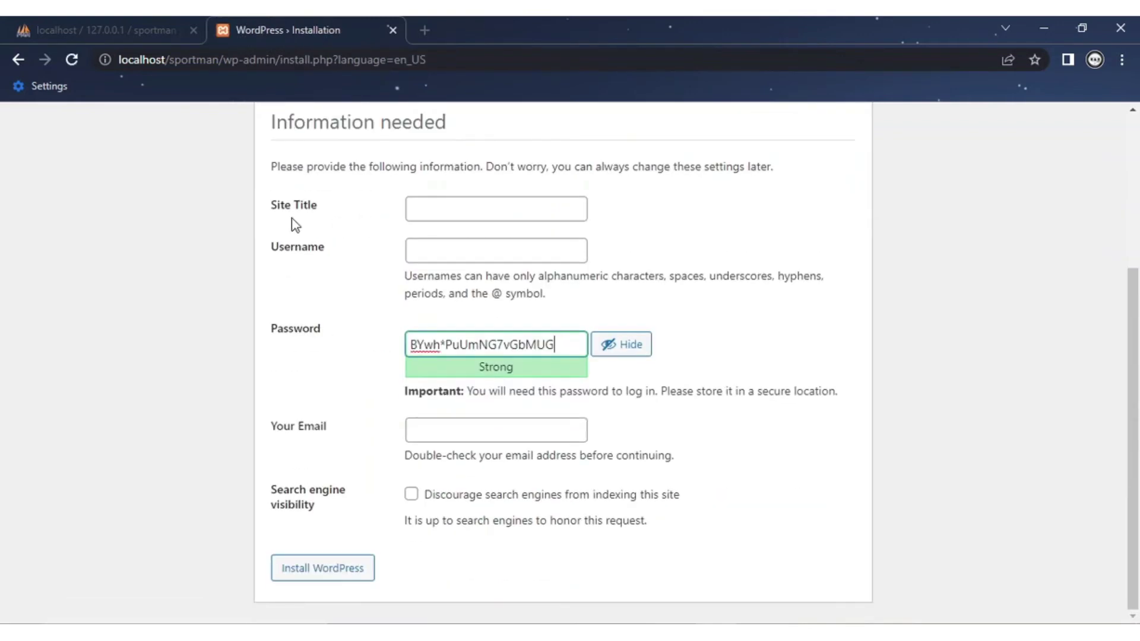
pyautogui.click(452, 210)
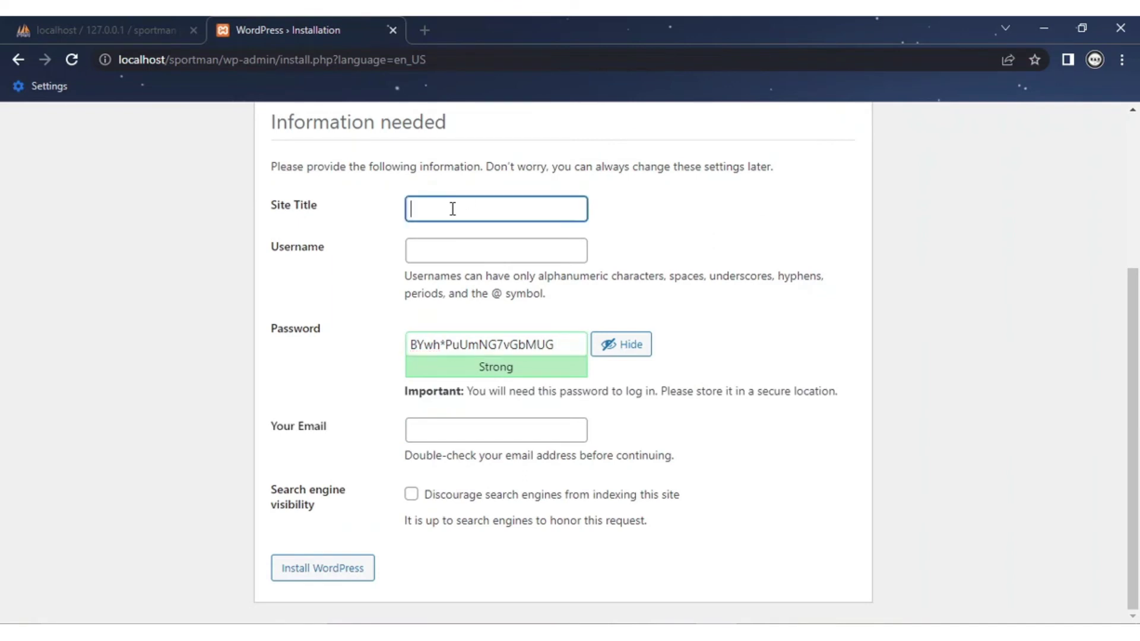
pyautogui.write('sportman')
# Step: Enter username admin, replace the generated password with a custom one, and type the admin e-mail
pyautogui.click(468, 251)
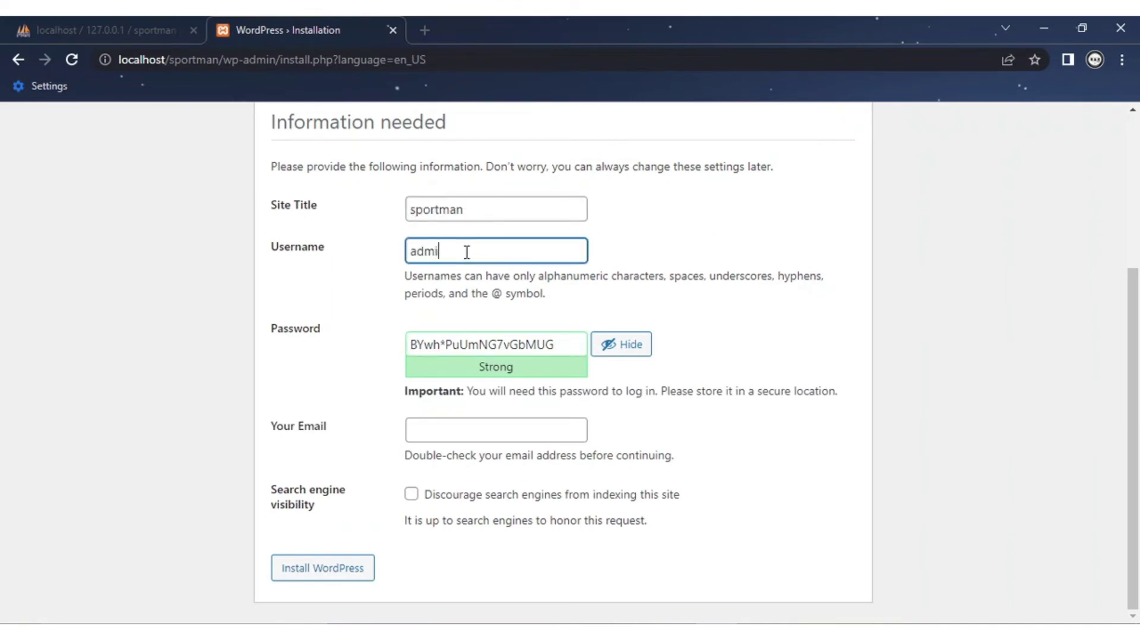
pyautogui.click(346, 308)
pyautogui.moveTo(574, 348); pyautogui.dragTo(323, 354)
pyautogui.press('BackSpace')
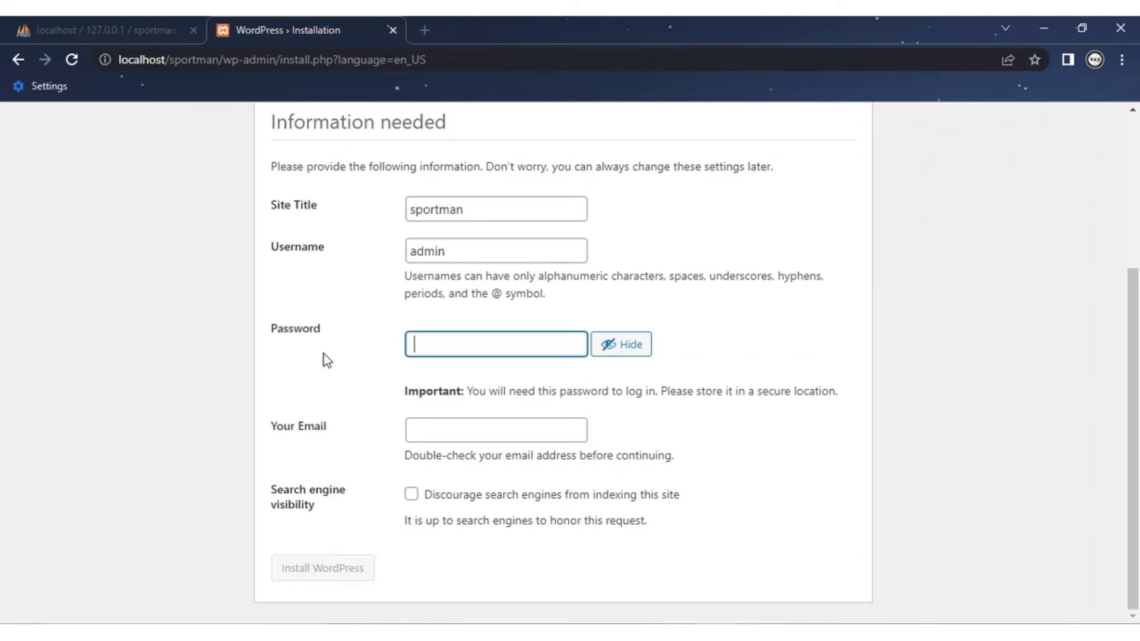
pyautogui.write('admi')
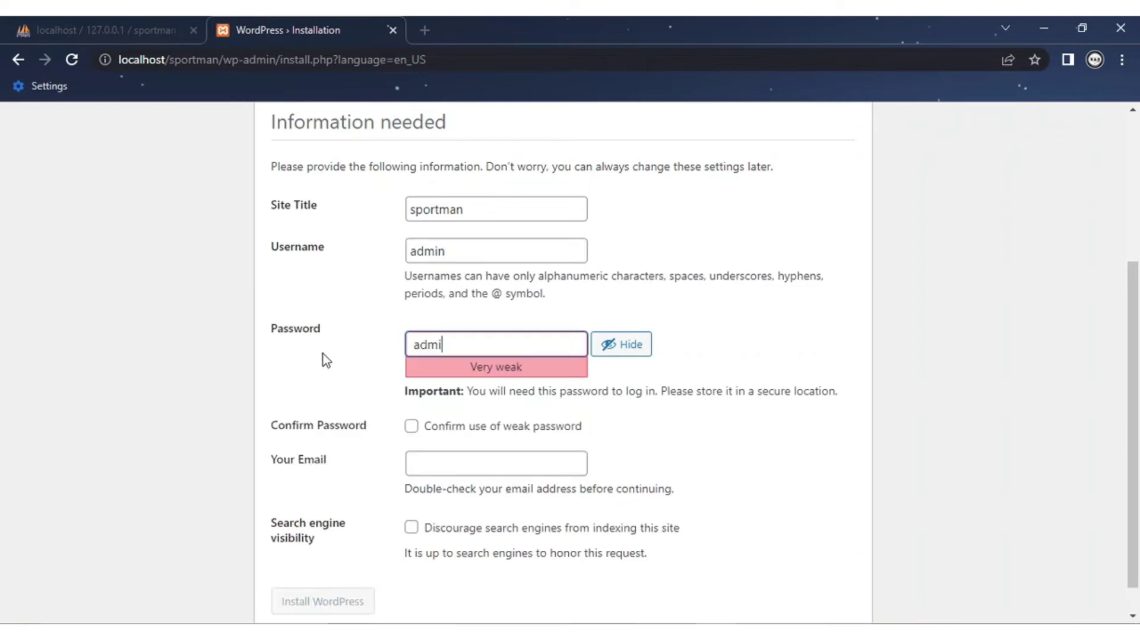
pyautogui.write('n@')
pyautogui.write('12345')
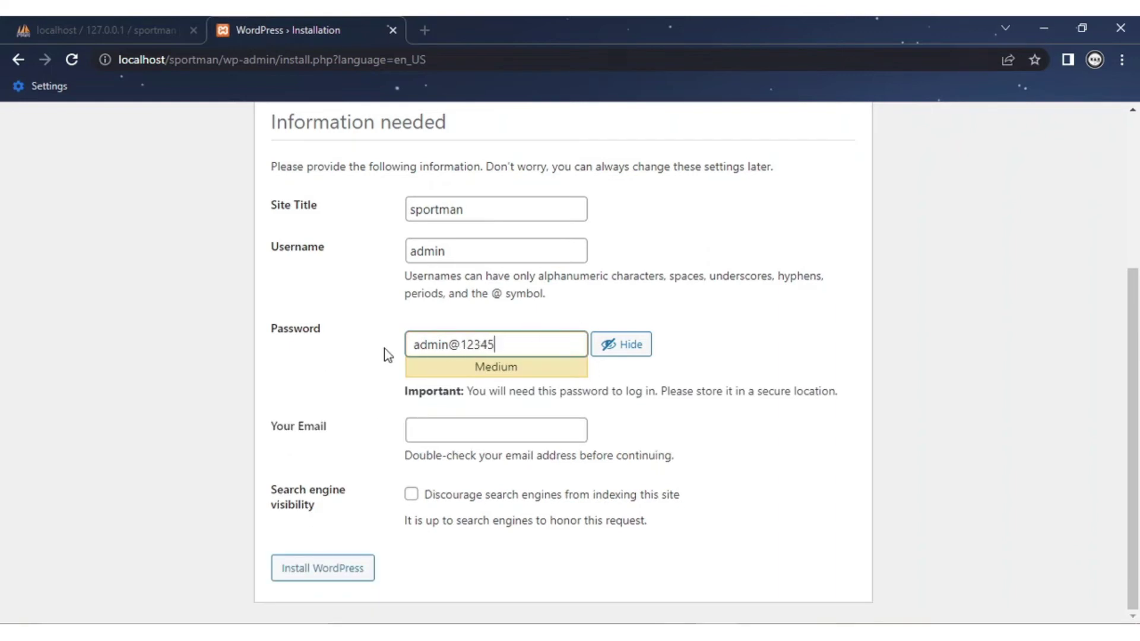
pyautogui.click(474, 430)
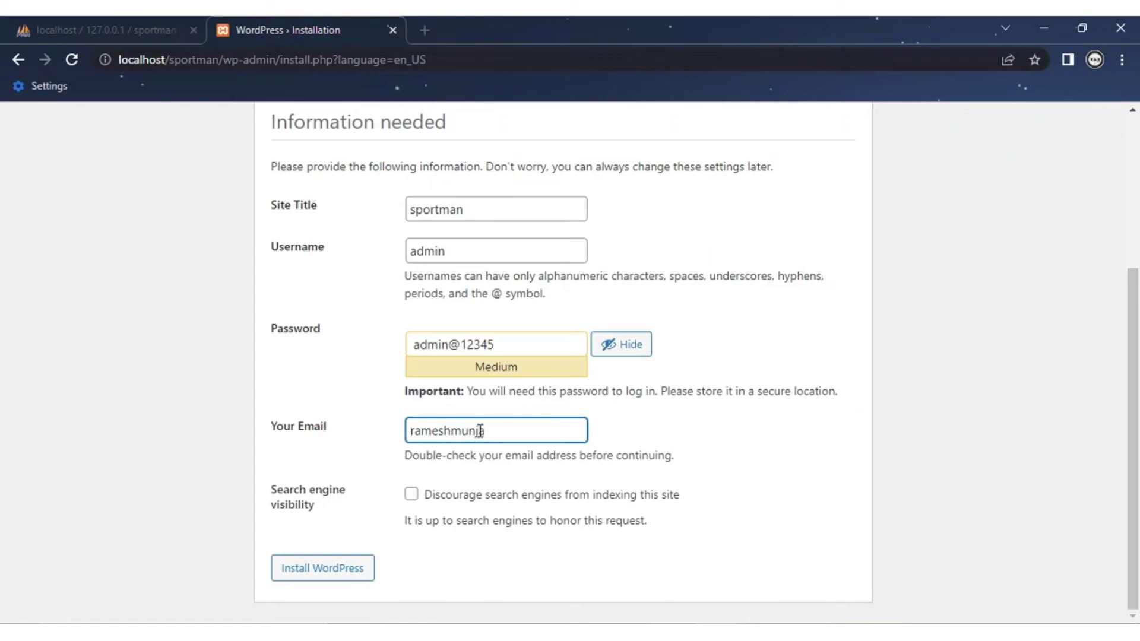
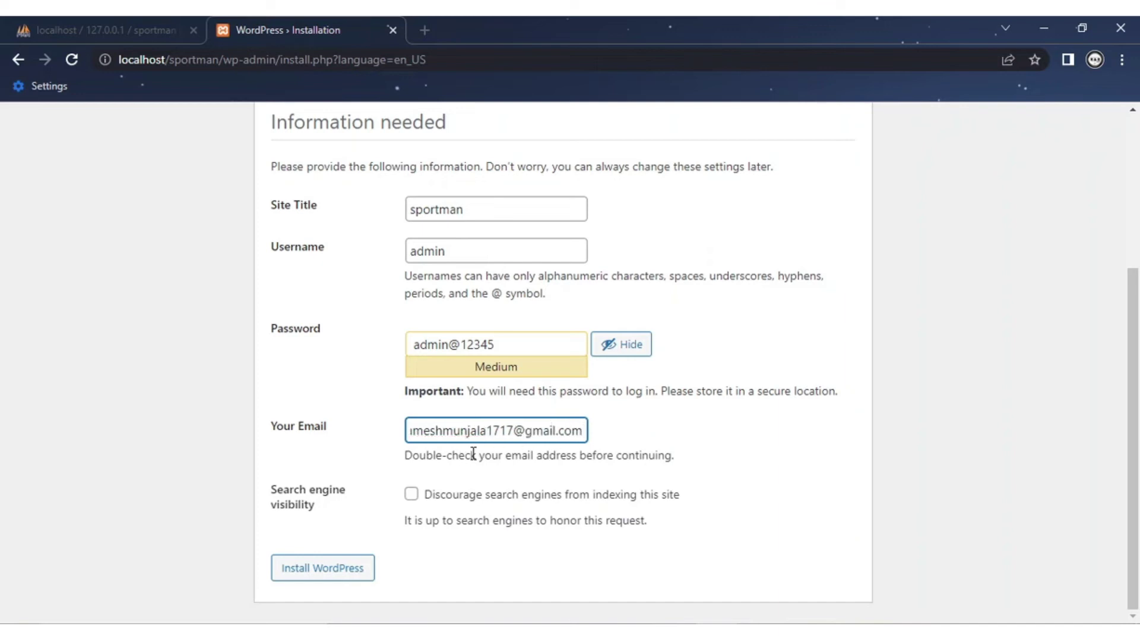
# Step: Submit Install WordPress, dismiss the reading-list popup, and minimize Chrome and File Explorer
pyautogui.click(305, 578)
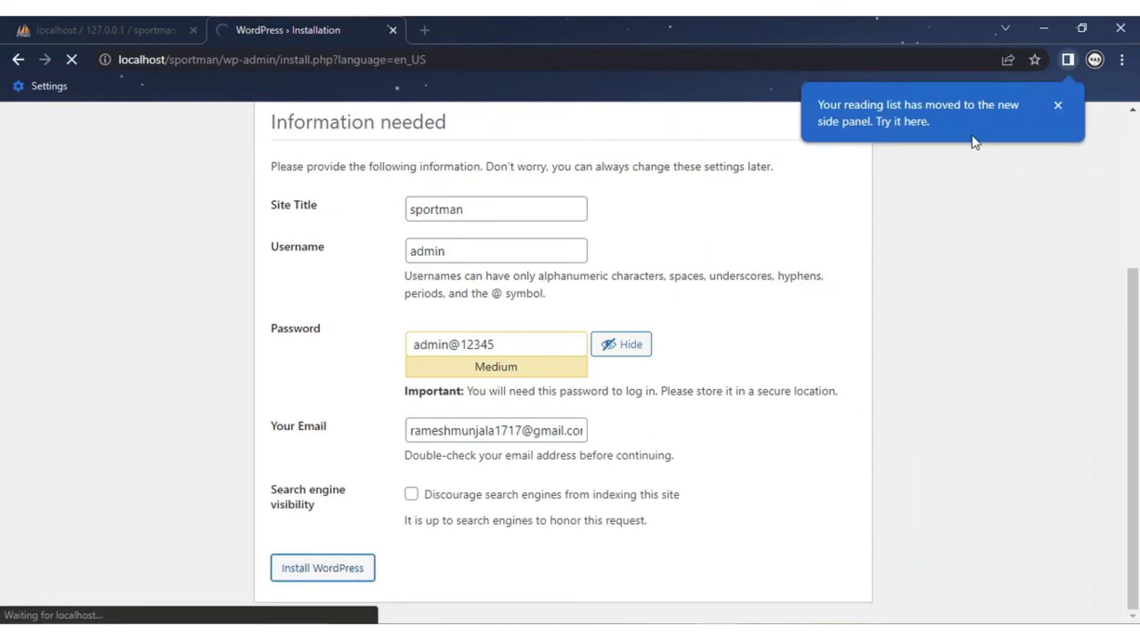
pyautogui.click(1058, 106)
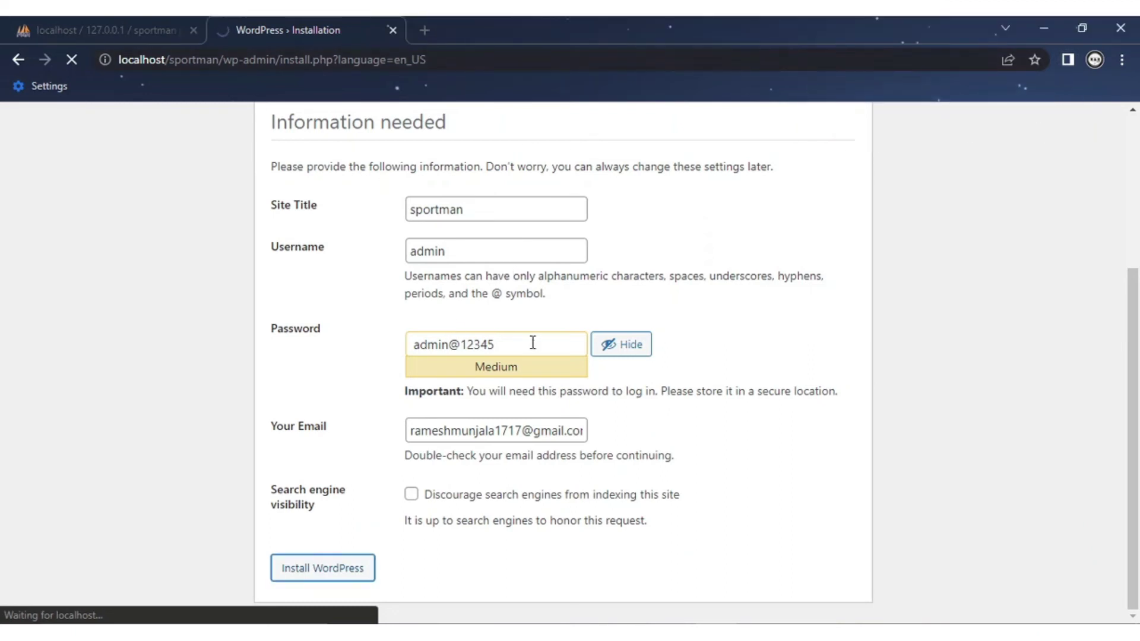
pyautogui.moveTo(529, 343); pyautogui.dragTo(373, 351)
pyautogui.click(1035, 326)
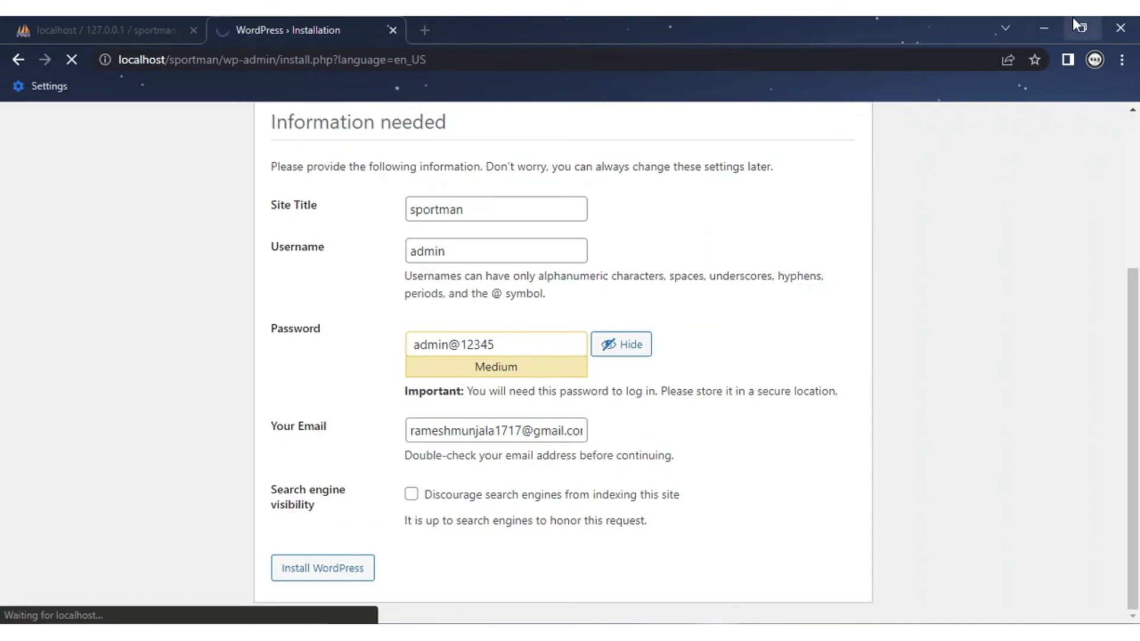
pyautogui.click(1044, 27)
pyautogui.click(1039, 25)
# Step: Create a new desktop text document named 'password of wordpress'
pyautogui.click(502, 23)
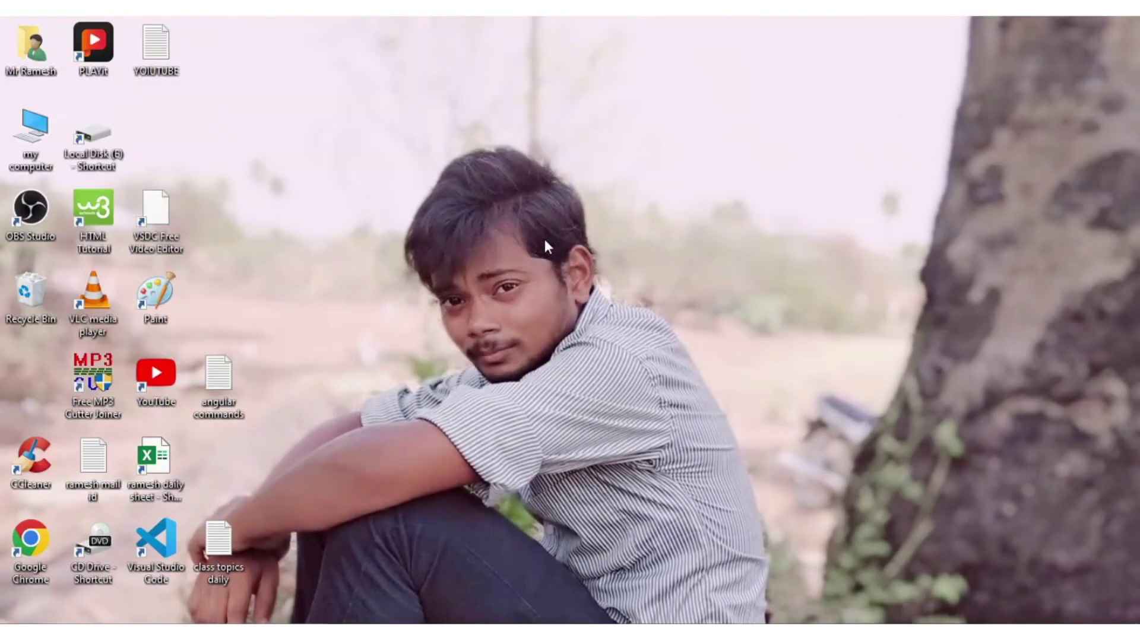
pyautogui.rightClick(597, 301)
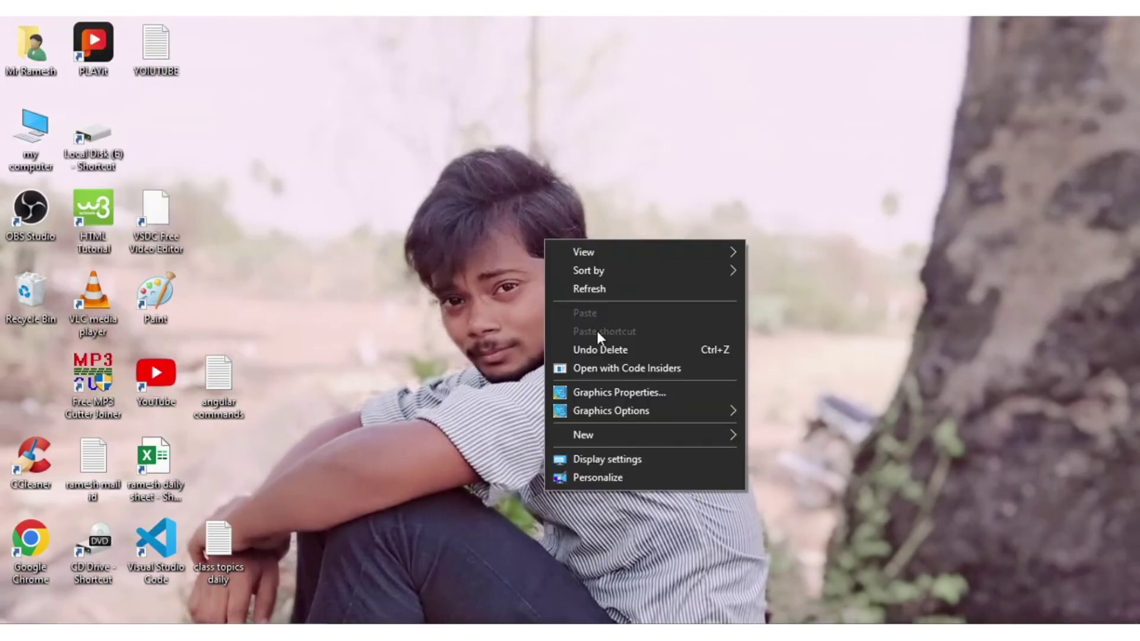
pyautogui.moveTo(605, 438)
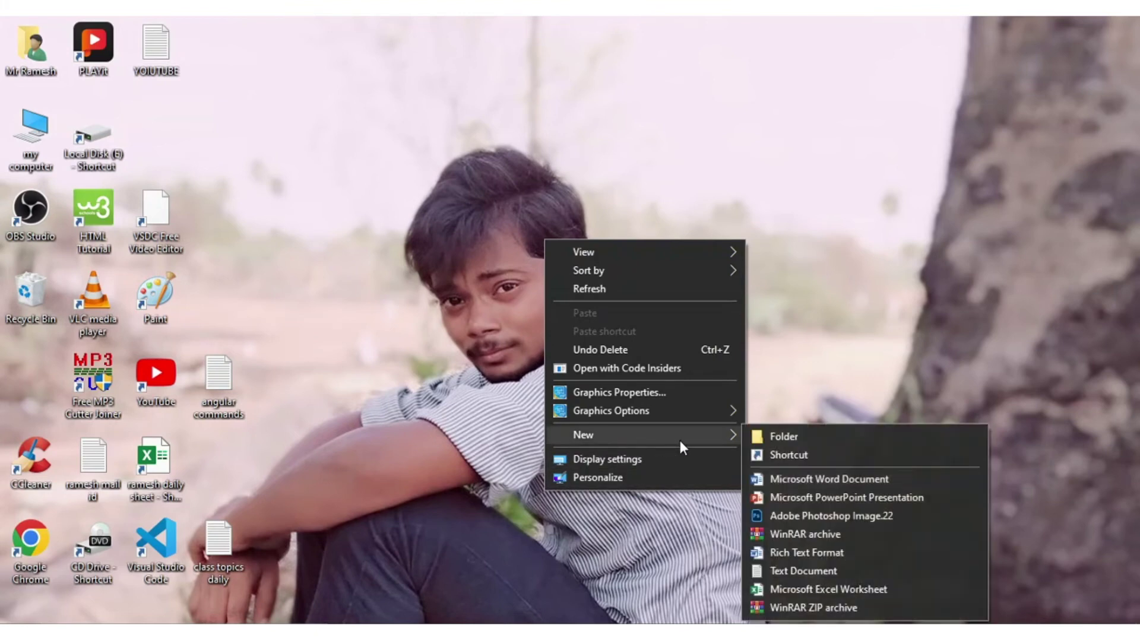
pyautogui.click(807, 569)
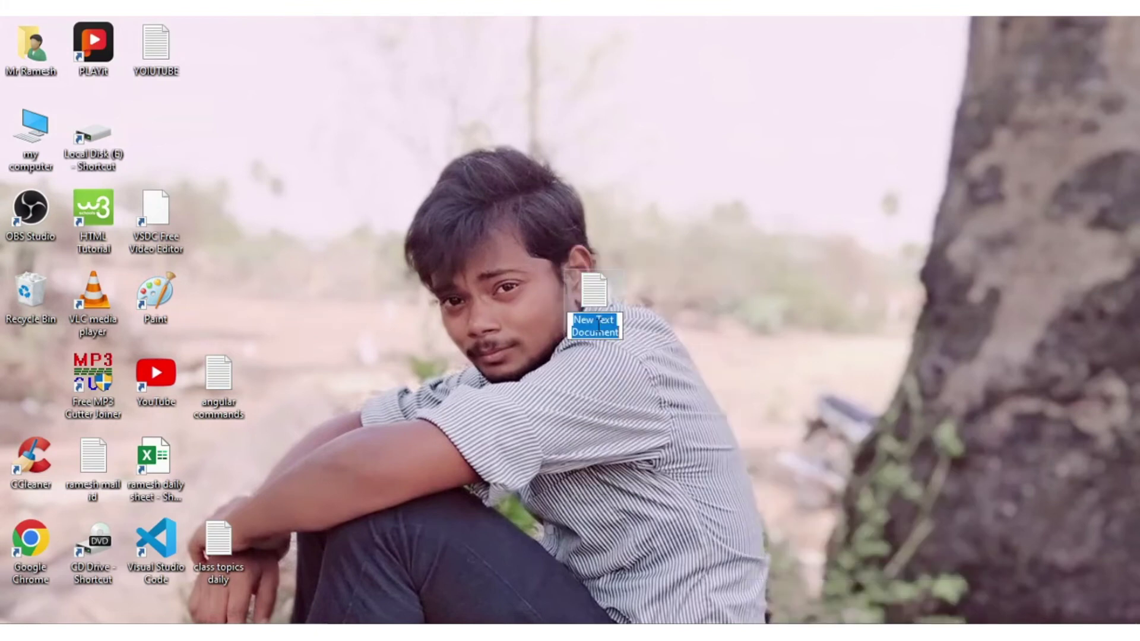
pyautogui.write('pass')
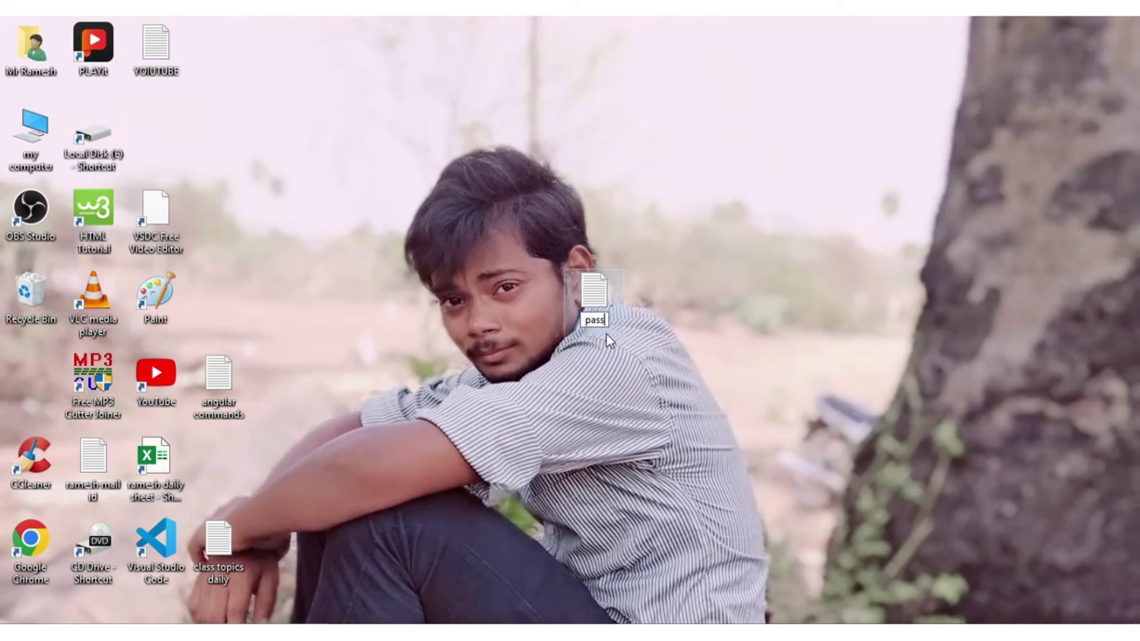
pyautogui.write('word of wo')
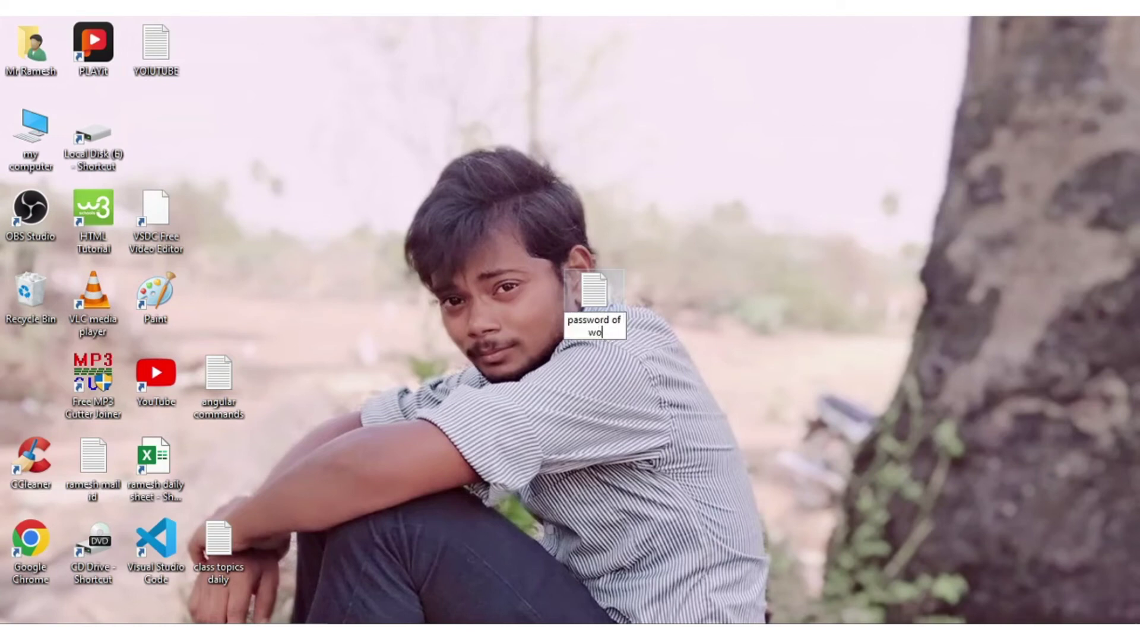
pyautogui.write('rdpress')
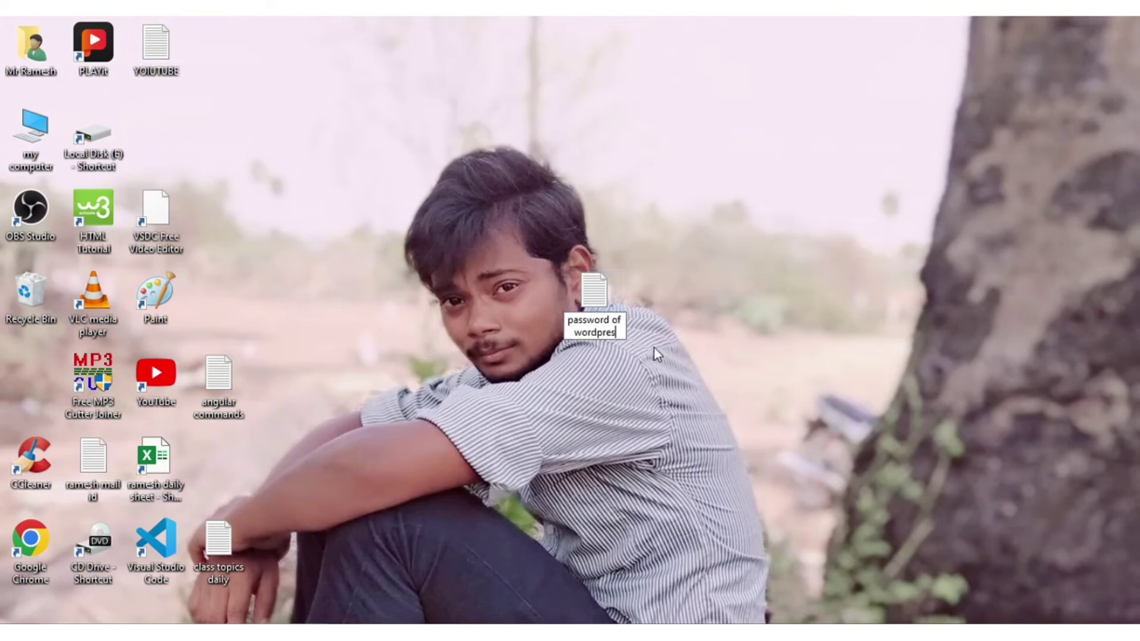
# Step: Write the admin password into the file, save it in Notepad, and tidy the desktop icon
pyautogui.doubleClick(594, 308)
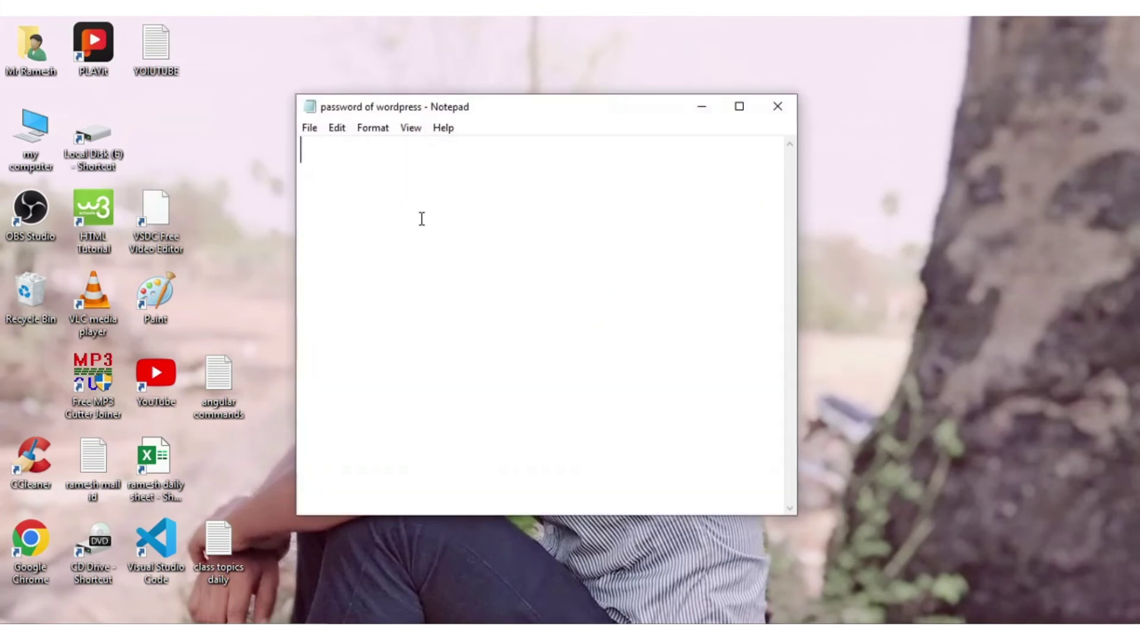
pyautogui.write('admin@12345')
pyautogui.click(309, 129)
pyautogui.click(361, 205)
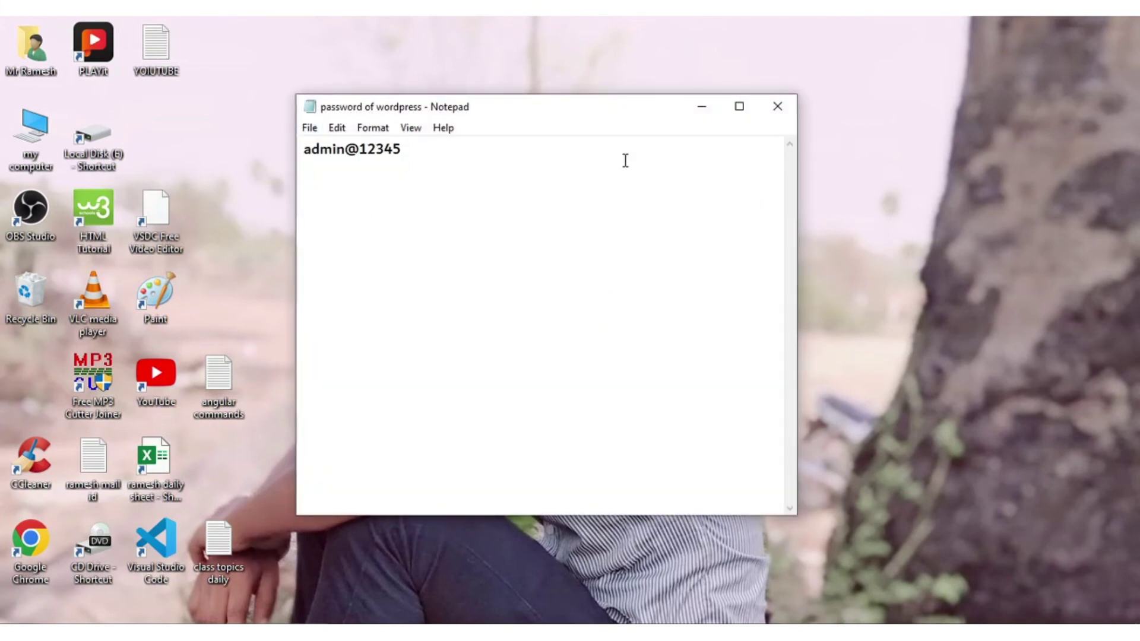
pyautogui.click(702, 107)
pyautogui.moveTo(603, 292); pyautogui.dragTo(158, 132)
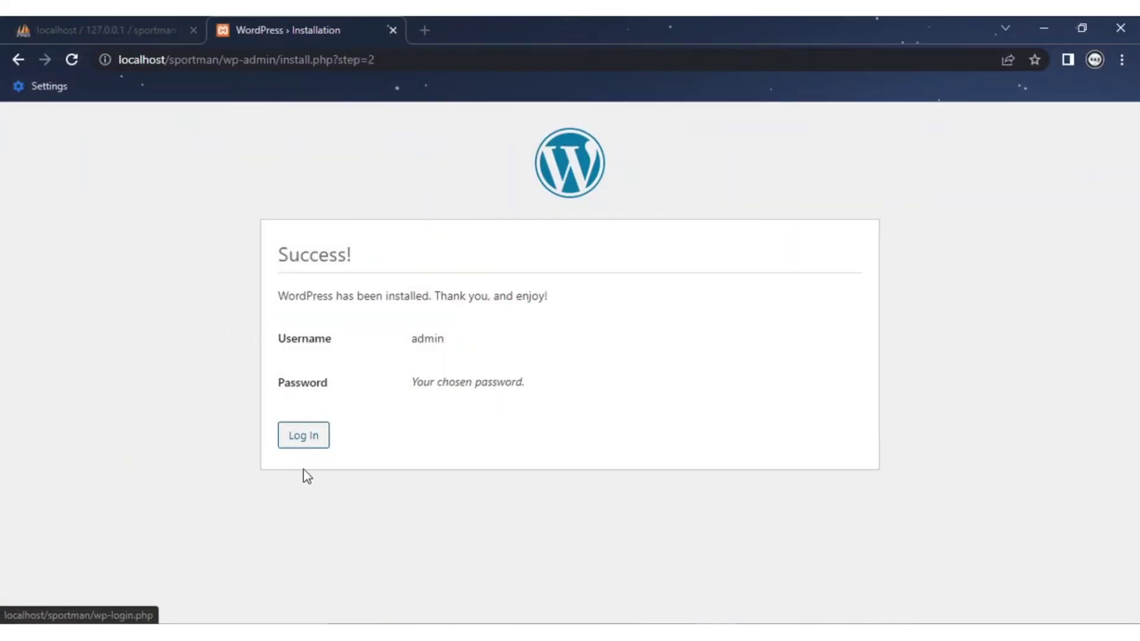
# Step: Go to the WordPress login page and enter the username admin
pyautogui.click(304, 440)
pyautogui.click(481, 324)
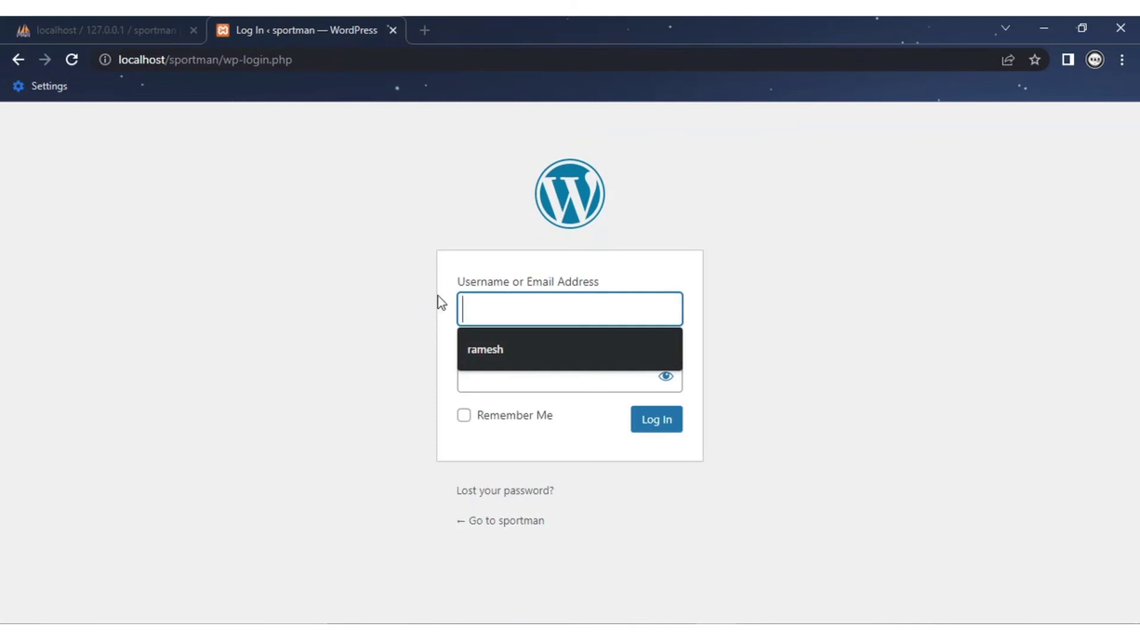
pyautogui.write('admi')
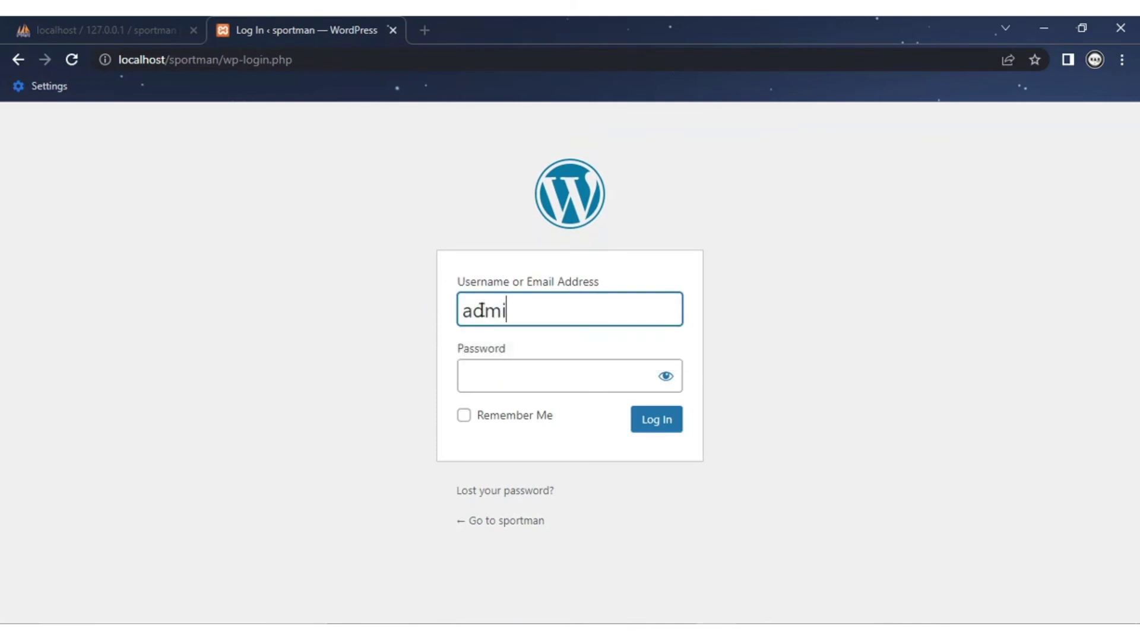
pyautogui.write('n')
pyautogui.click(489, 372)
# Step: Paste the password saved in Notepad into the password field and log in
pyautogui.hotkey('alt', 'Tab')
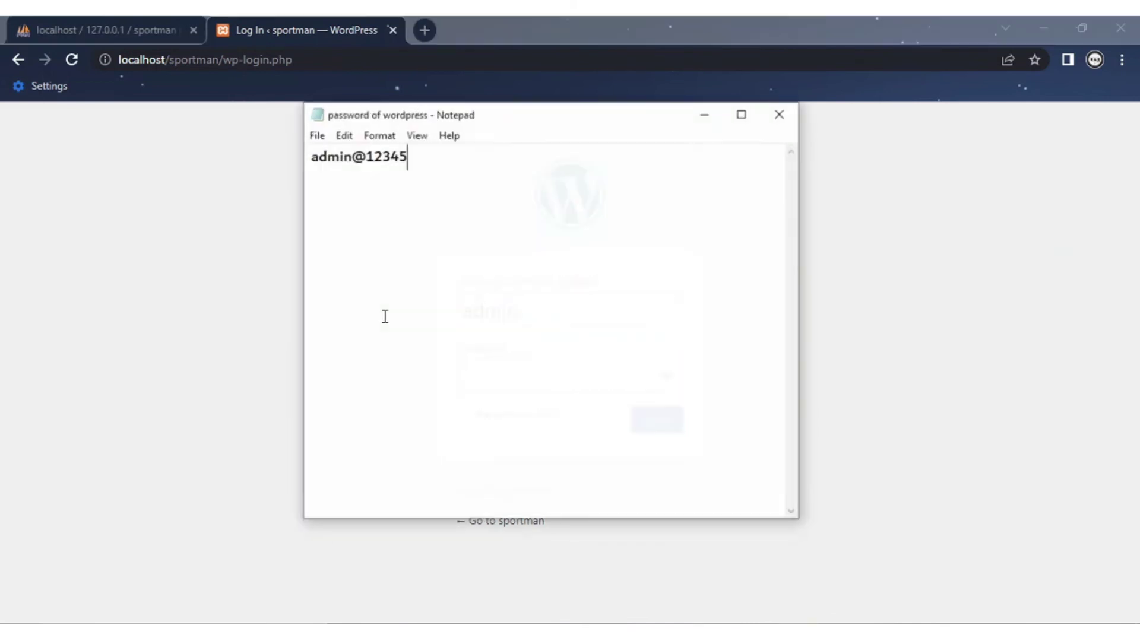
pyautogui.moveTo(410, 158); pyautogui.dragTo(196, 162)
pyautogui.hotkey('alt', 'Tab')
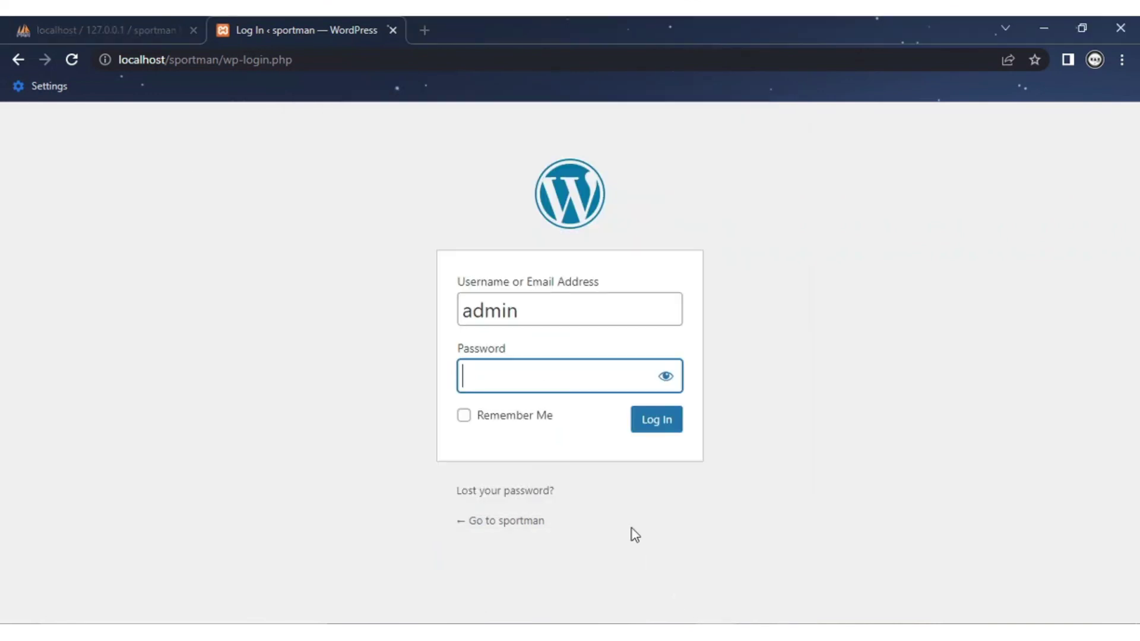
pyautogui.hotkey('ctrl', 'v')
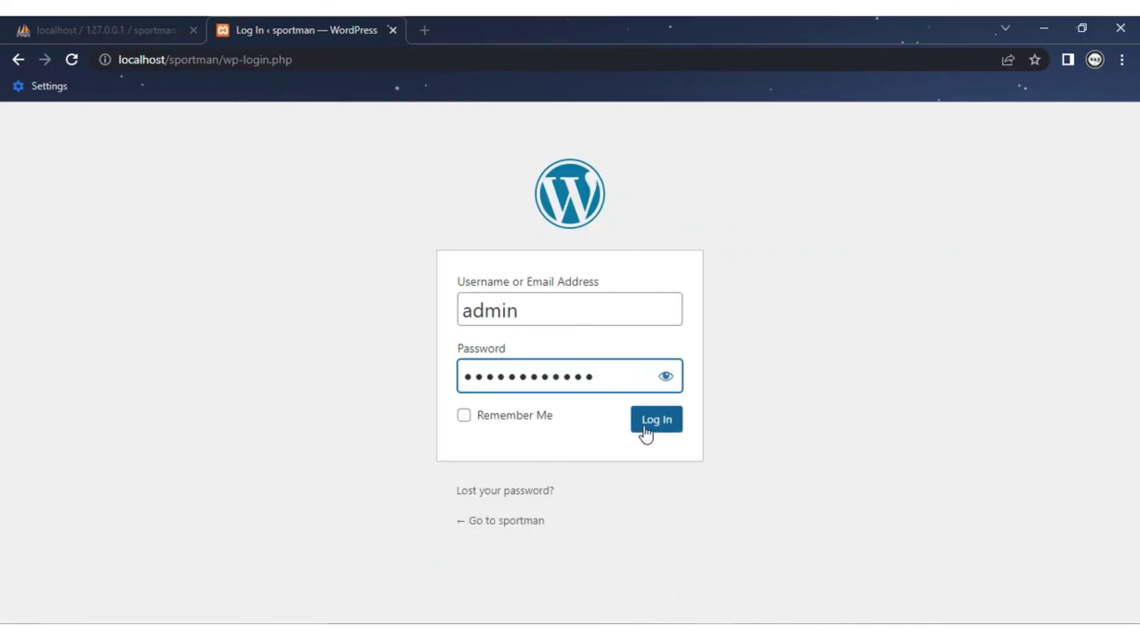
pyautogui.click(645, 427)
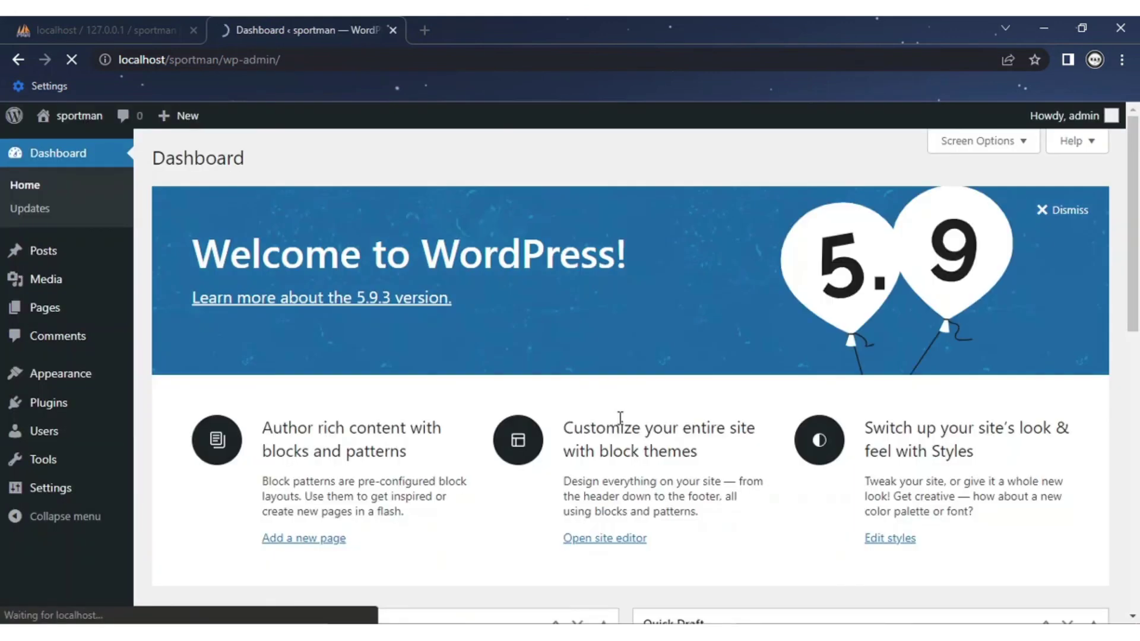
pyautogui.scroll(-6, 438, 328)
pyautogui.scroll(5, 437, 318)
pyautogui.scroll(-2, 279, 369)
pyautogui.scroll(2, 282, 370)
pyautogui.scroll(-4, 357, 378)
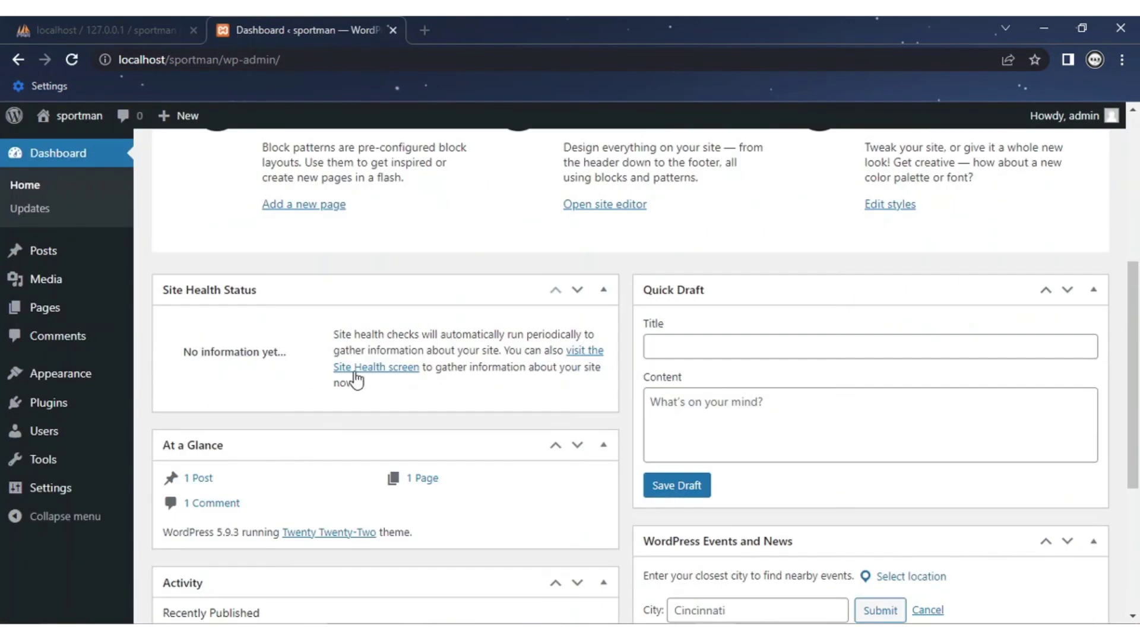
pyautogui.scroll(4, 358, 378)
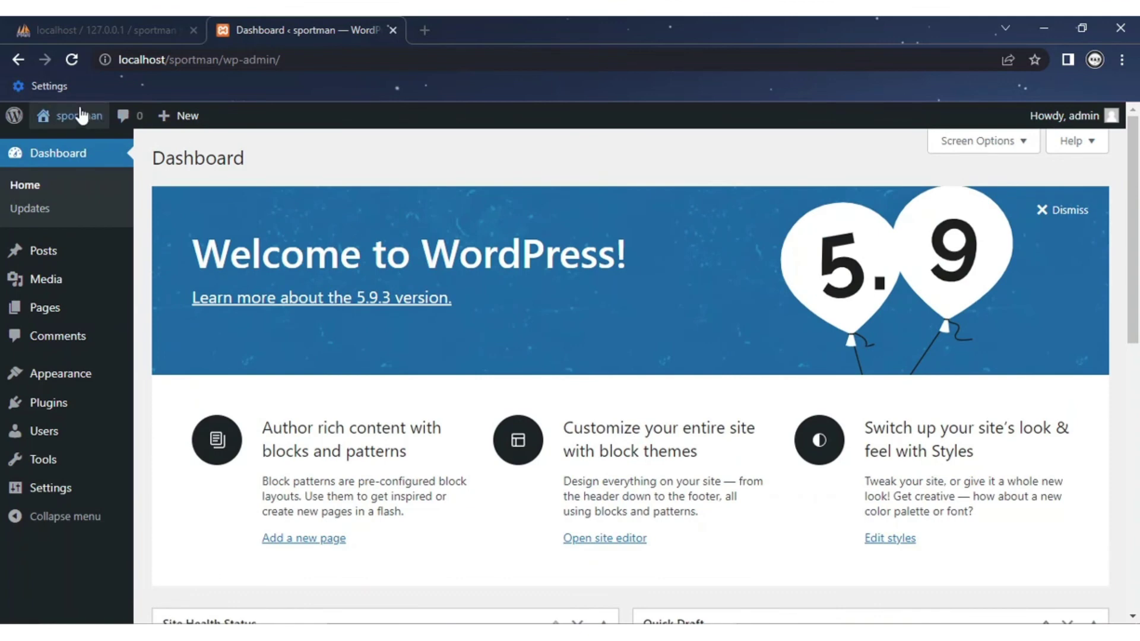
pyautogui.moveTo(78, 116)
pyautogui.click(67, 148)
pyautogui.scroll(-2, 456, 349)
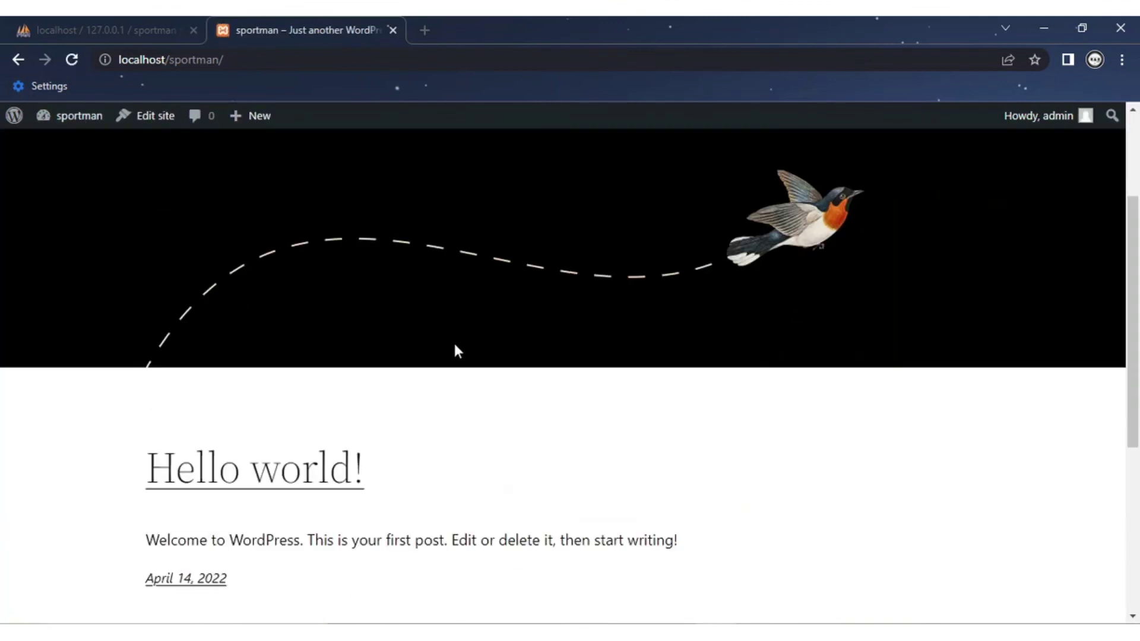
pyautogui.scroll(2, 457, 350)
pyautogui.moveTo(48, 117)
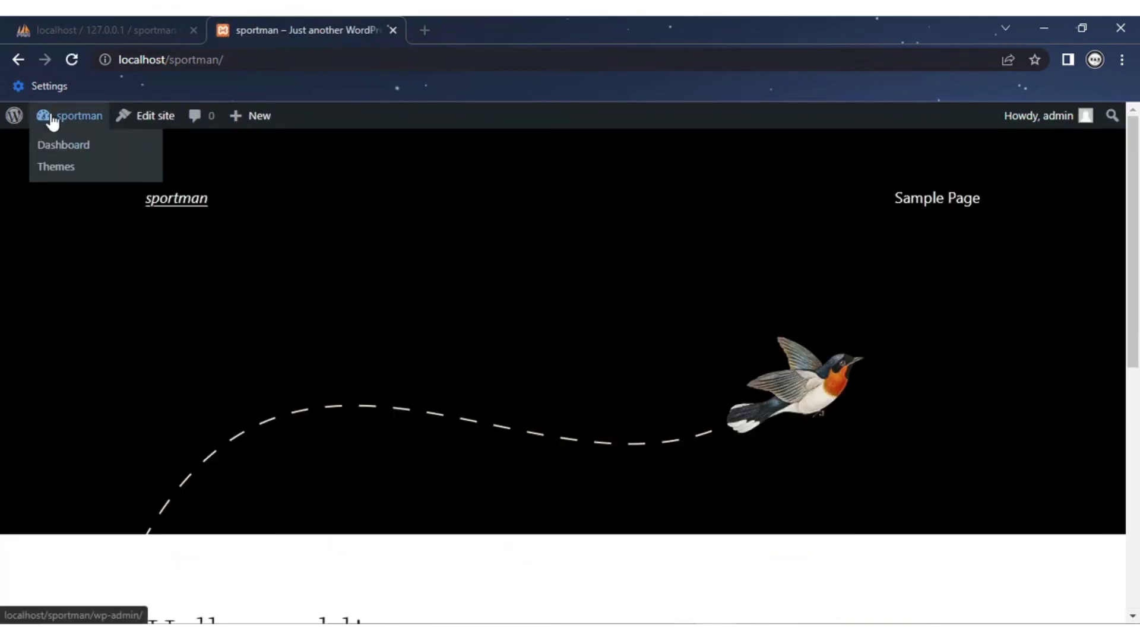
pyautogui.click(59, 144)
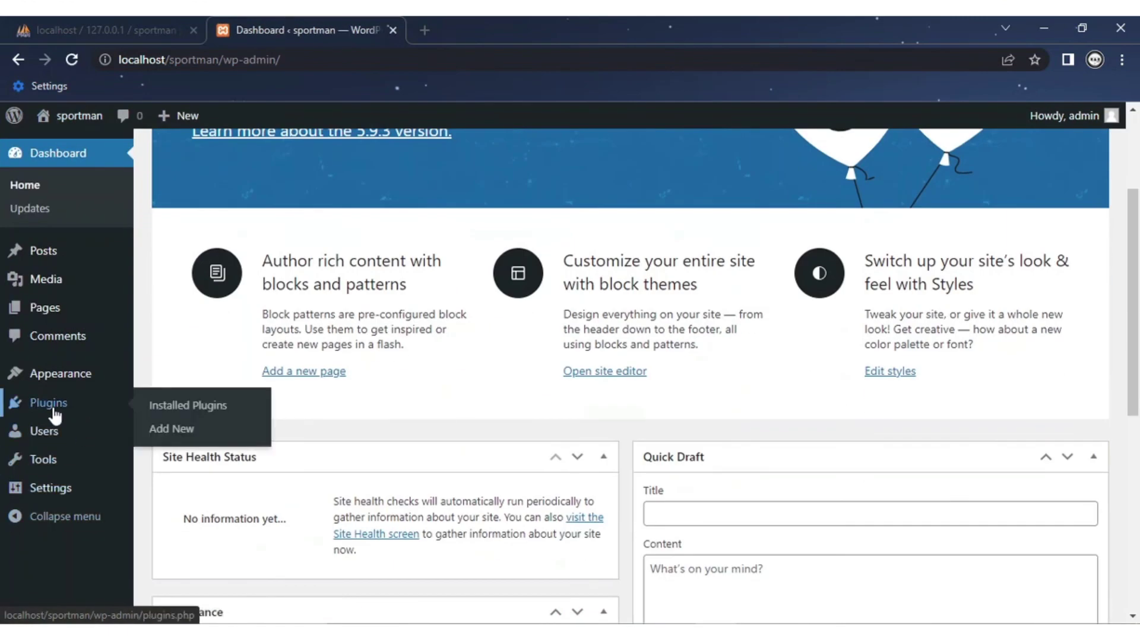
# Step: Browse the available themes under Appearance > Themes
pyautogui.moveTo(35, 374)
pyautogui.click(174, 378)
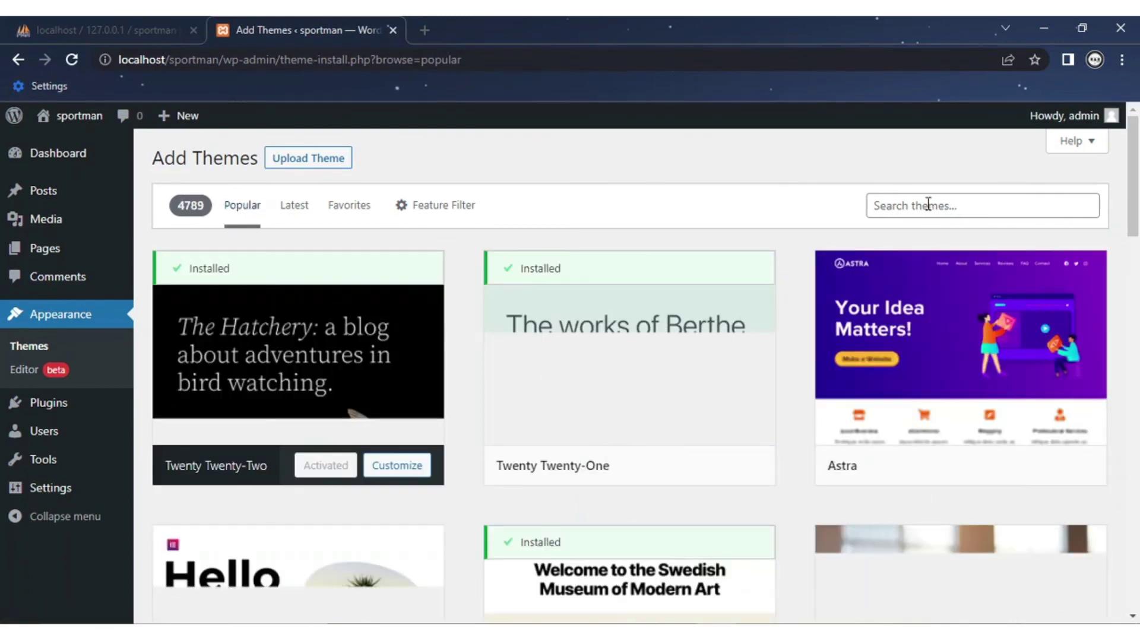
pyautogui.scroll(-5, 896, 399)
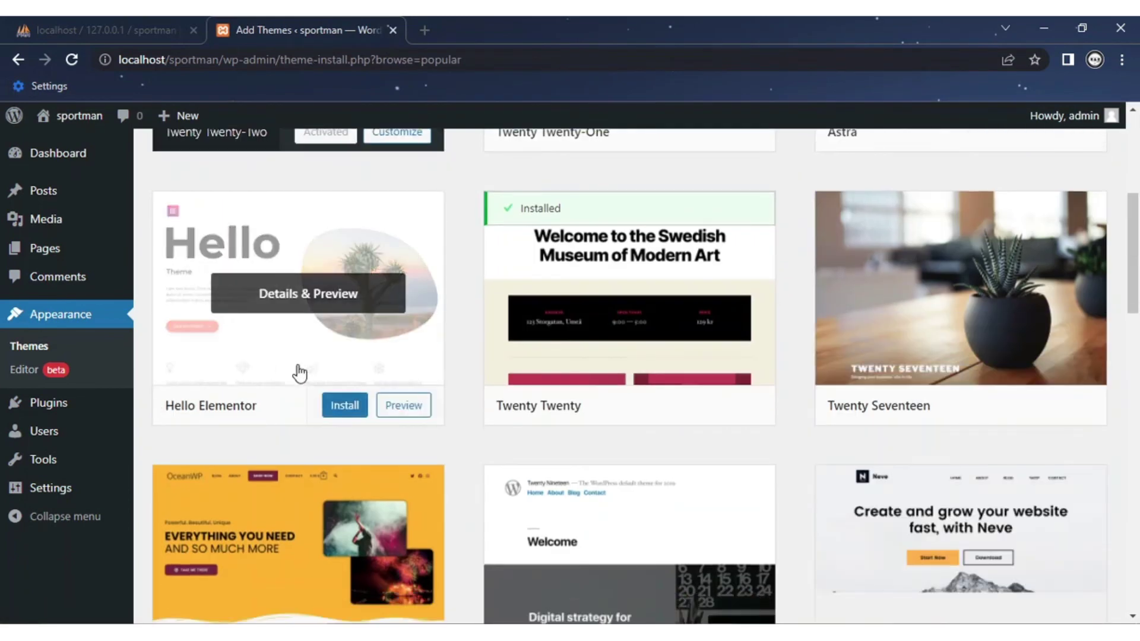
pyautogui.scroll(-8, 827, 400)
pyautogui.scroll(-8, 535, 481)
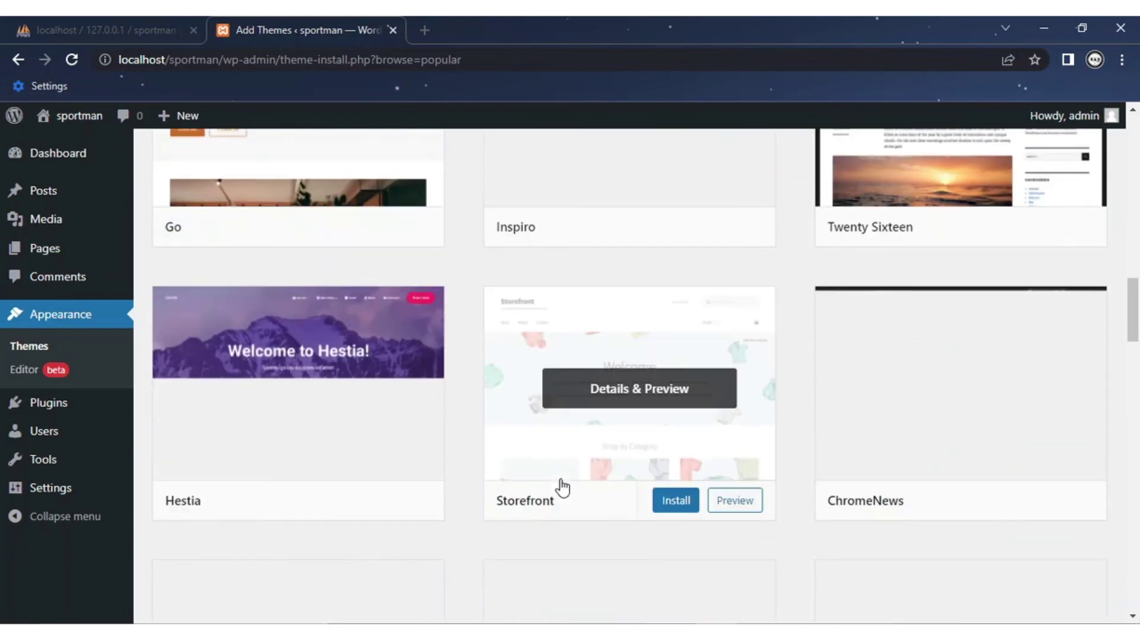
pyautogui.scroll(3, 594, 451)
pyautogui.scroll(16, 565, 380)
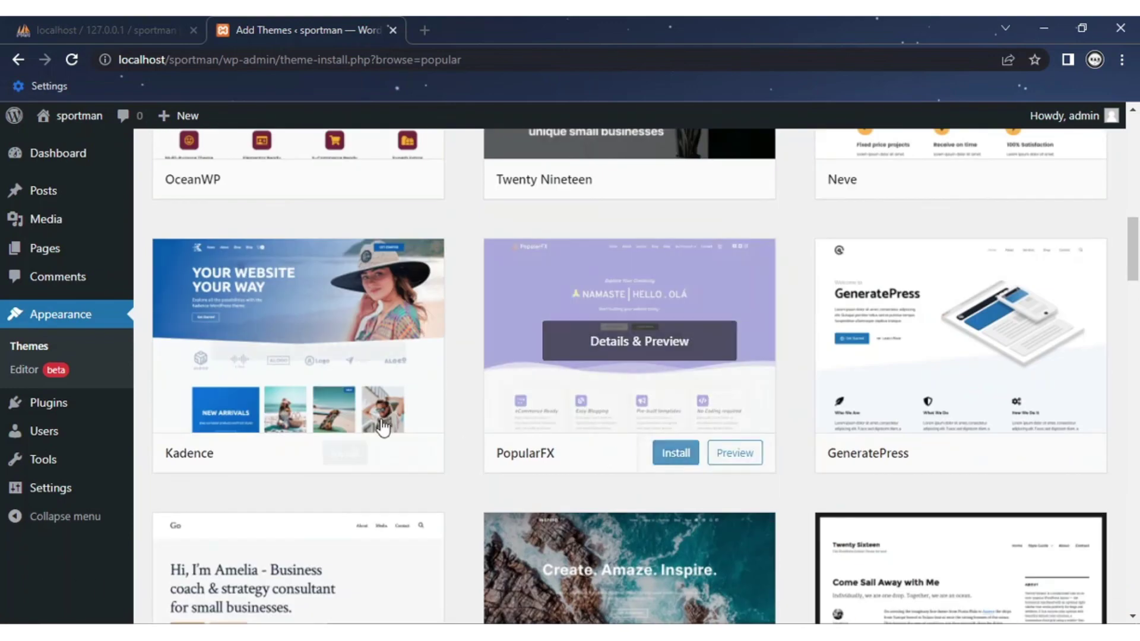
pyautogui.scroll(-5, 564, 367)
pyautogui.scroll(8, 567, 370)
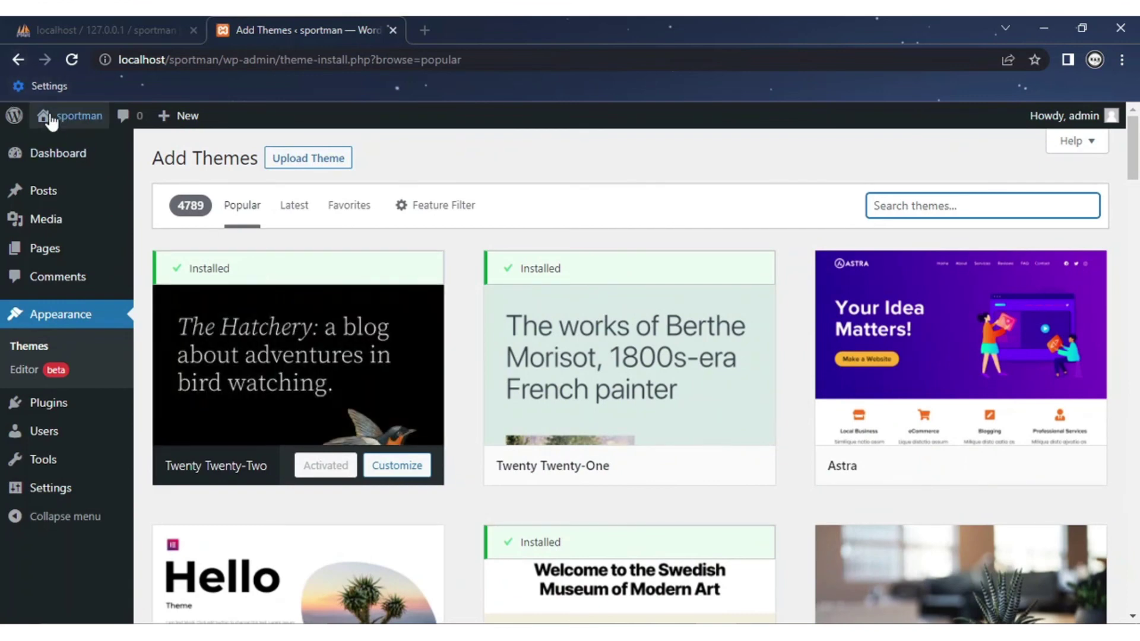
# Step: View the public sportman site in its current theme
pyautogui.click(53, 151)
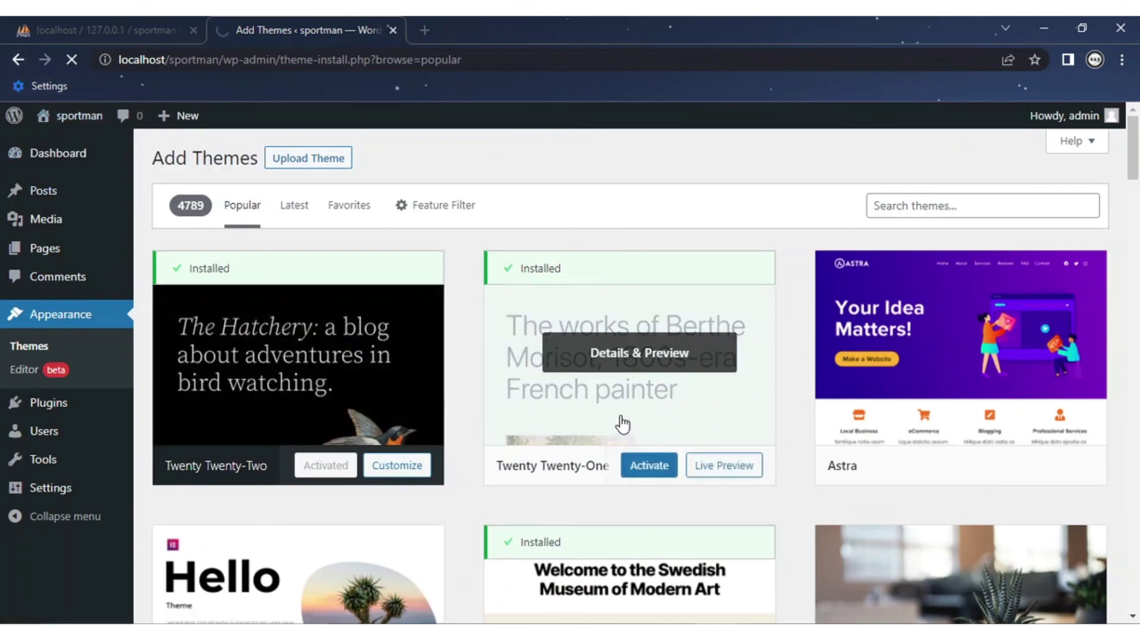
pyautogui.scroll(-9, 520, 357)
pyautogui.scroll(7, 526, 357)
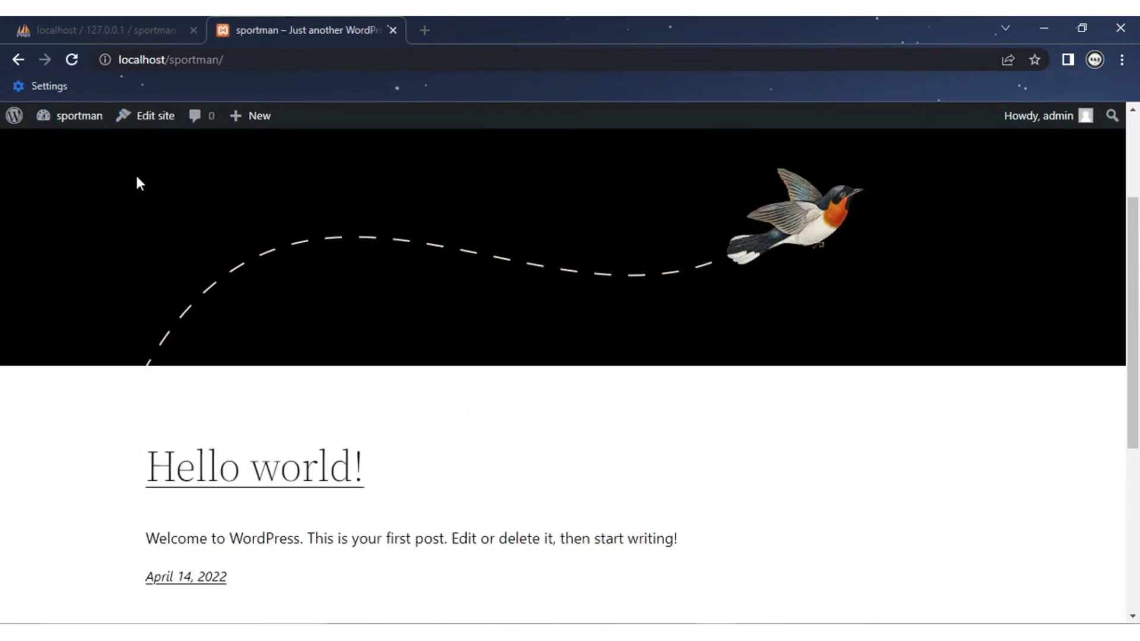
pyautogui.scroll(3, 118, 172)
# Step: Activate Twenty Twenty from the installed themes and visit the restyled site
pyautogui.moveTo(62, 126)
pyautogui.click(56, 171)
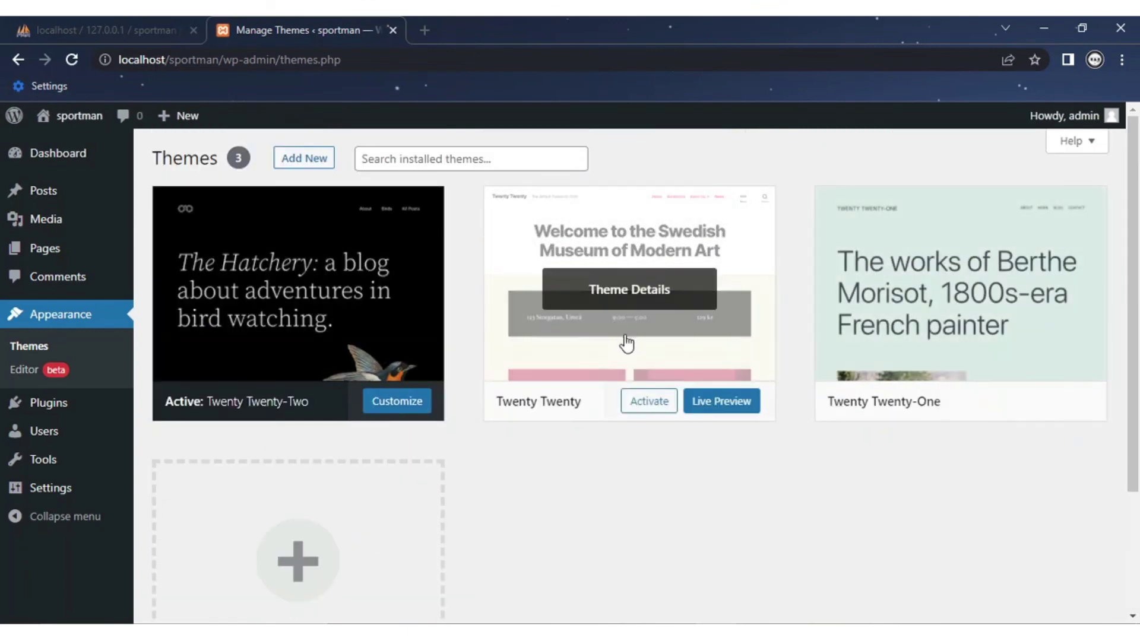
pyautogui.click(661, 406)
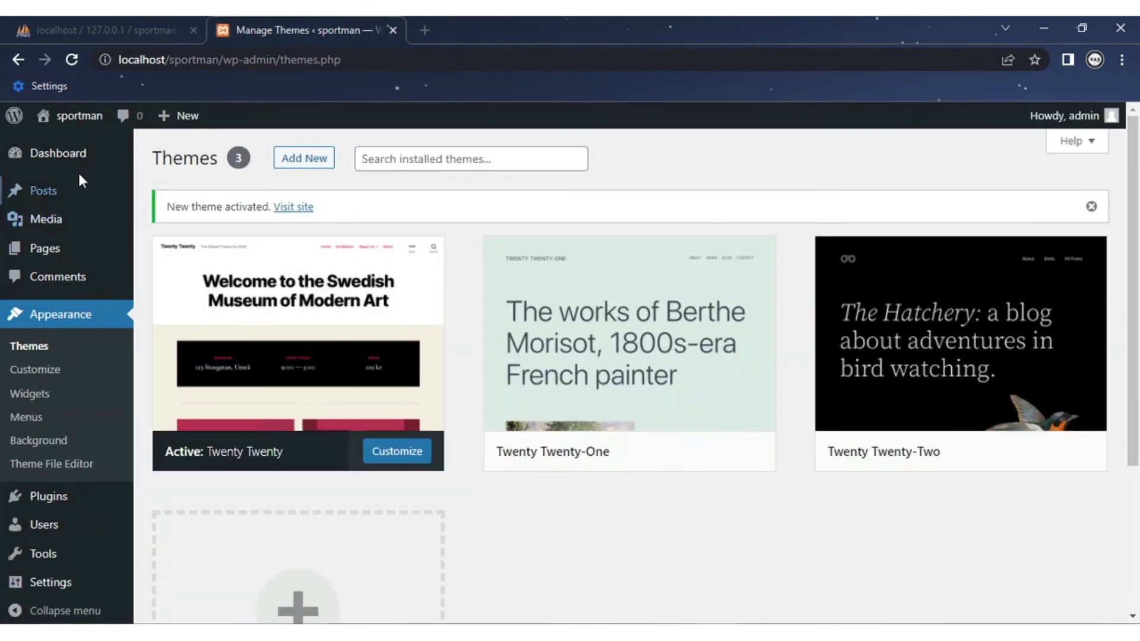
pyautogui.click(66, 150)
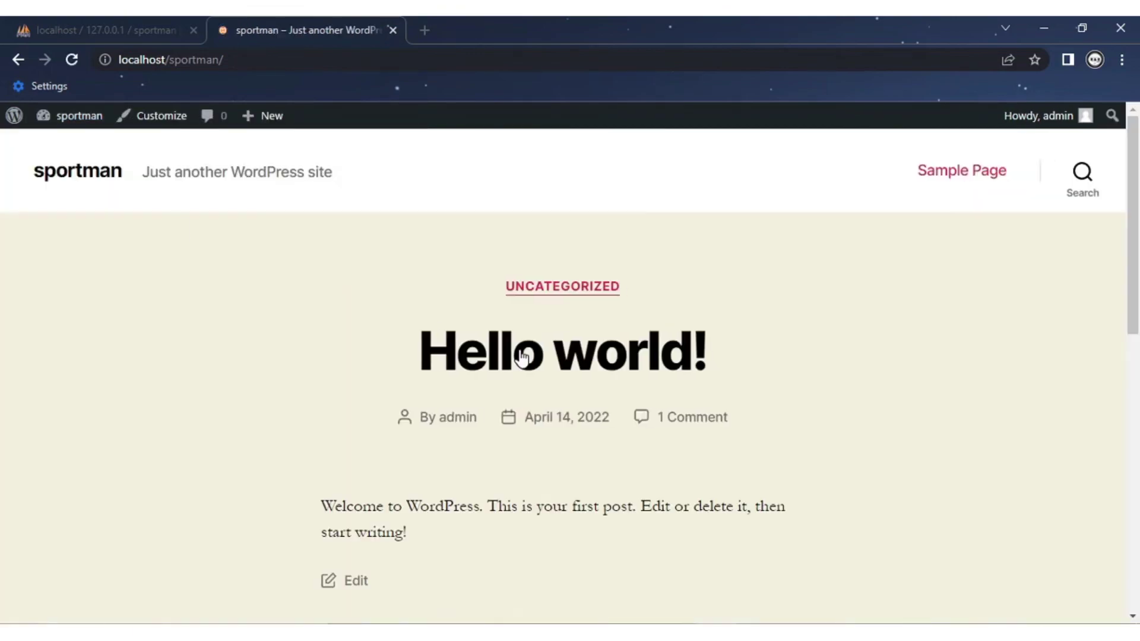